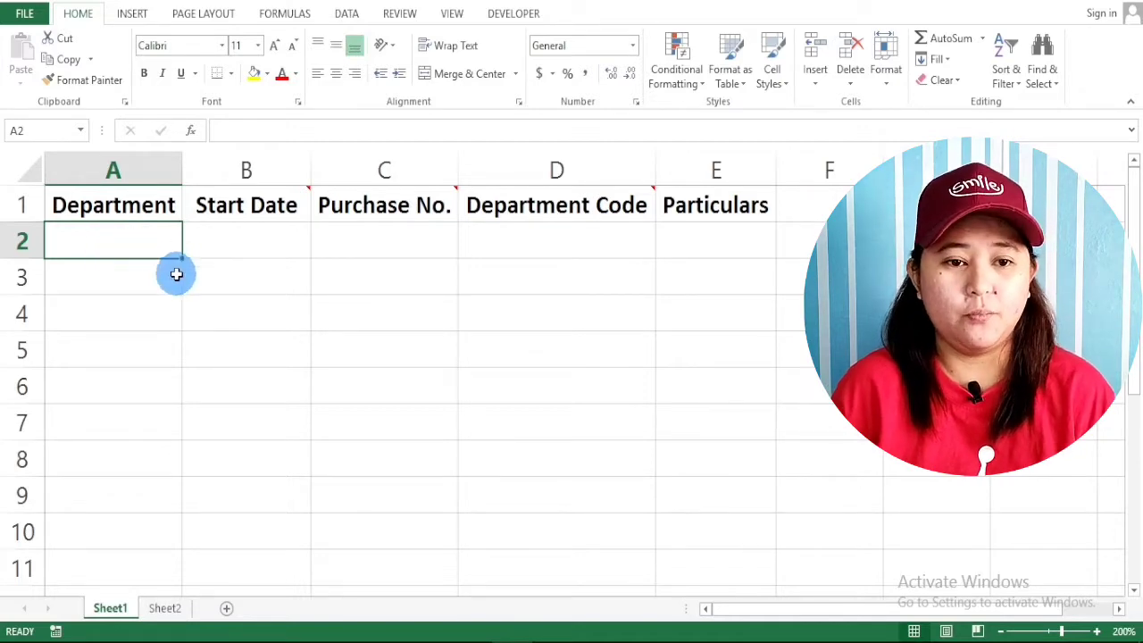
Open the Data Validation dialog for cell A2 from the Data tab.
{"action": "left_click", "coordinate": [353, 13]}
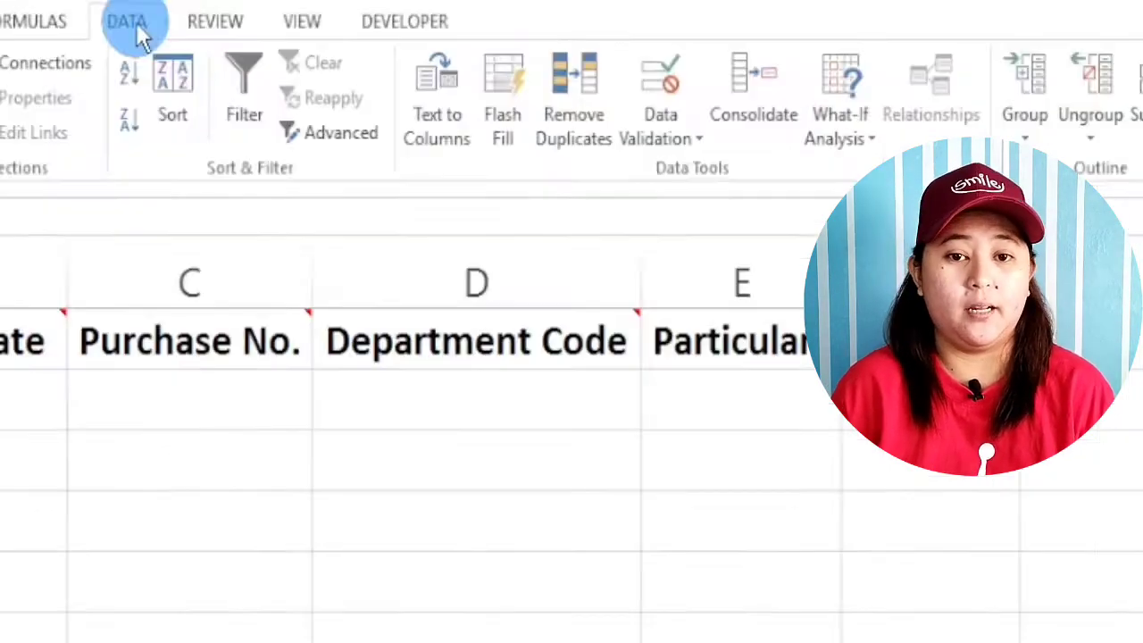
{"action": "left_click", "coordinate": [699, 141]}
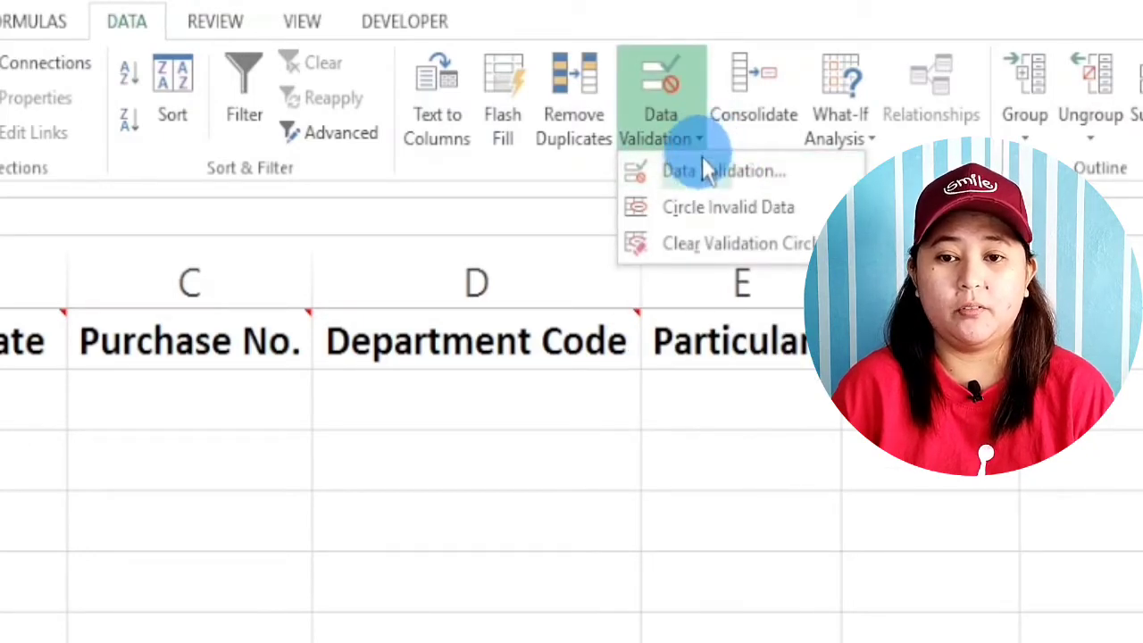
{"action": "left_click", "coordinate": [705, 171]}
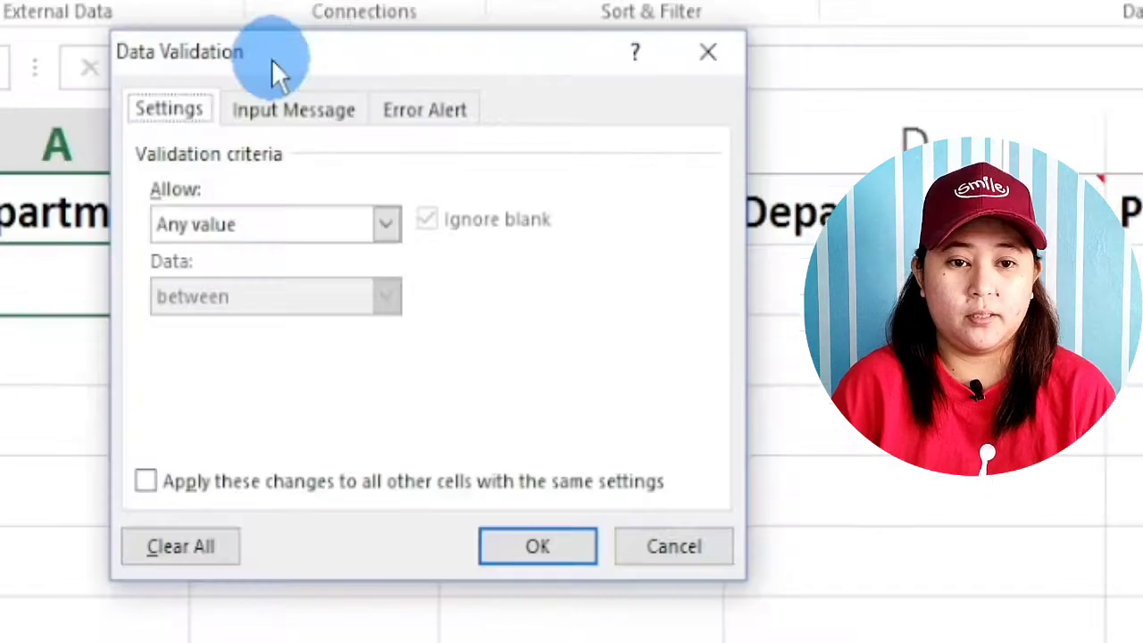
{"action": "left_click_drag", "start_coordinate": [223, 125], "coordinate": [237, 127]}
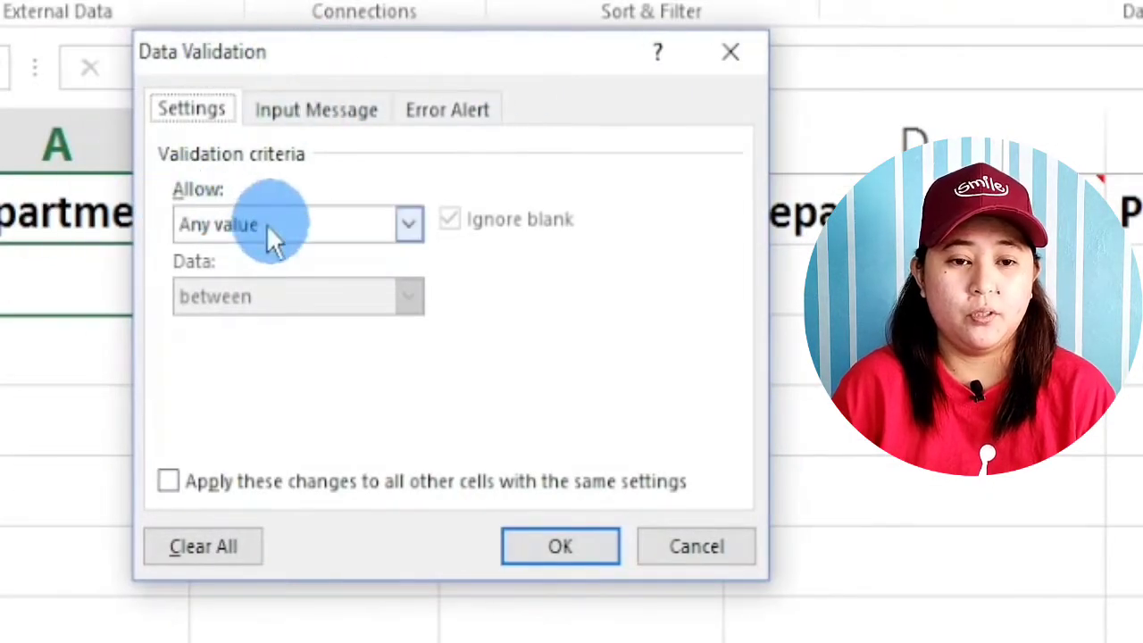
Review the Input Message and Error Alert tabs, then open the Allow list on Settings.
{"action": "left_click", "coordinate": [357, 111]}
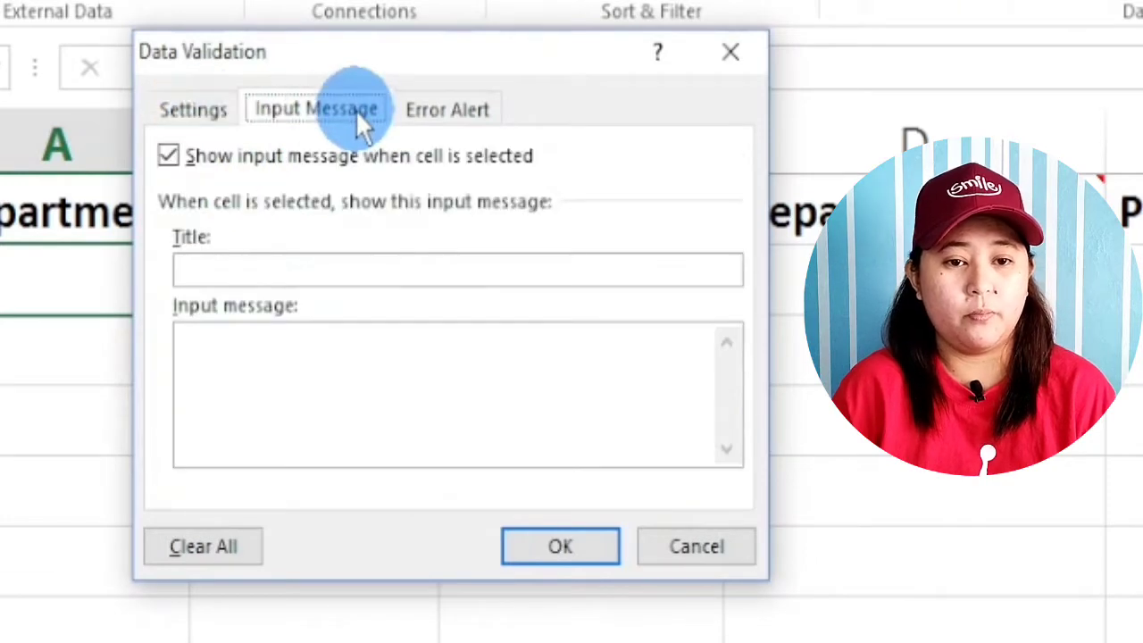
{"action": "left_click", "coordinate": [465, 109]}
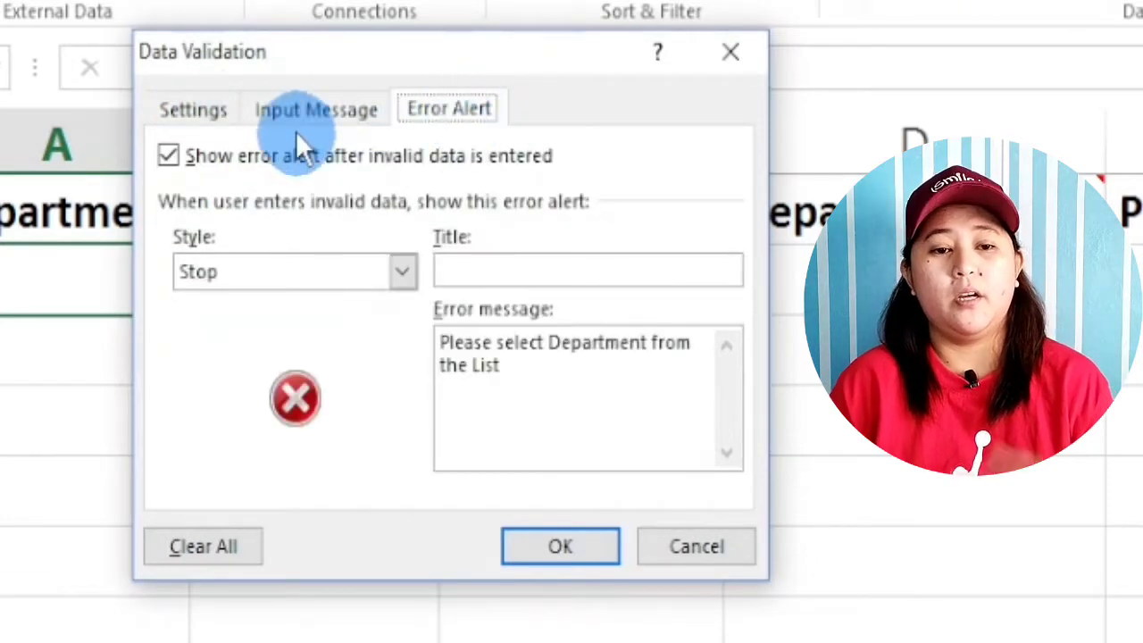
{"action": "left_click", "coordinate": [281, 111]}
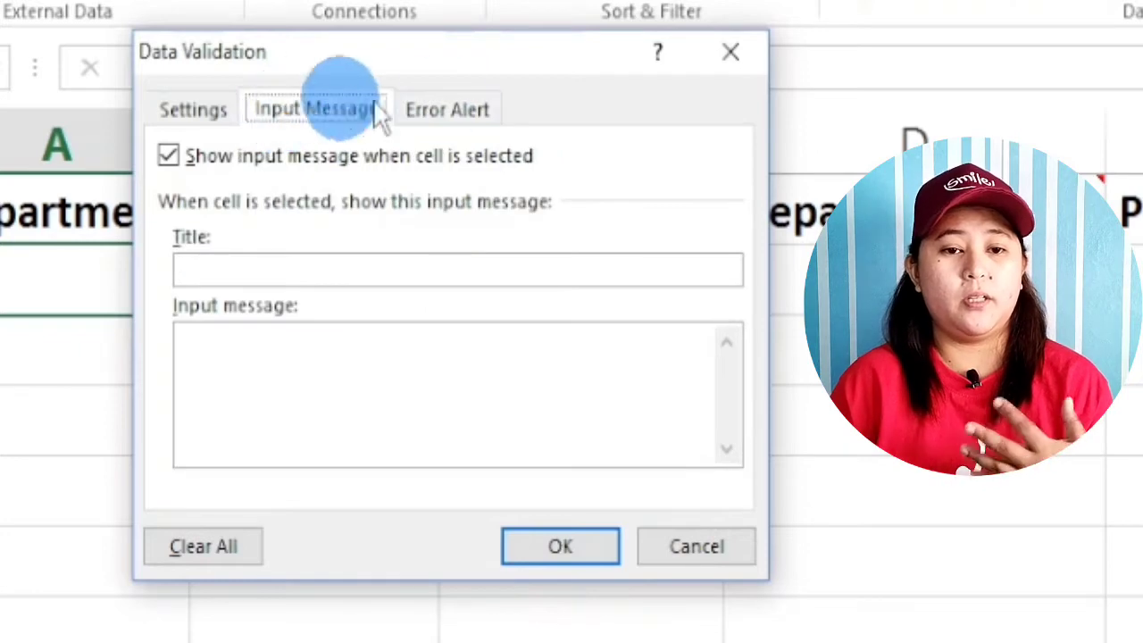
{"action": "left_click", "coordinate": [450, 112]}
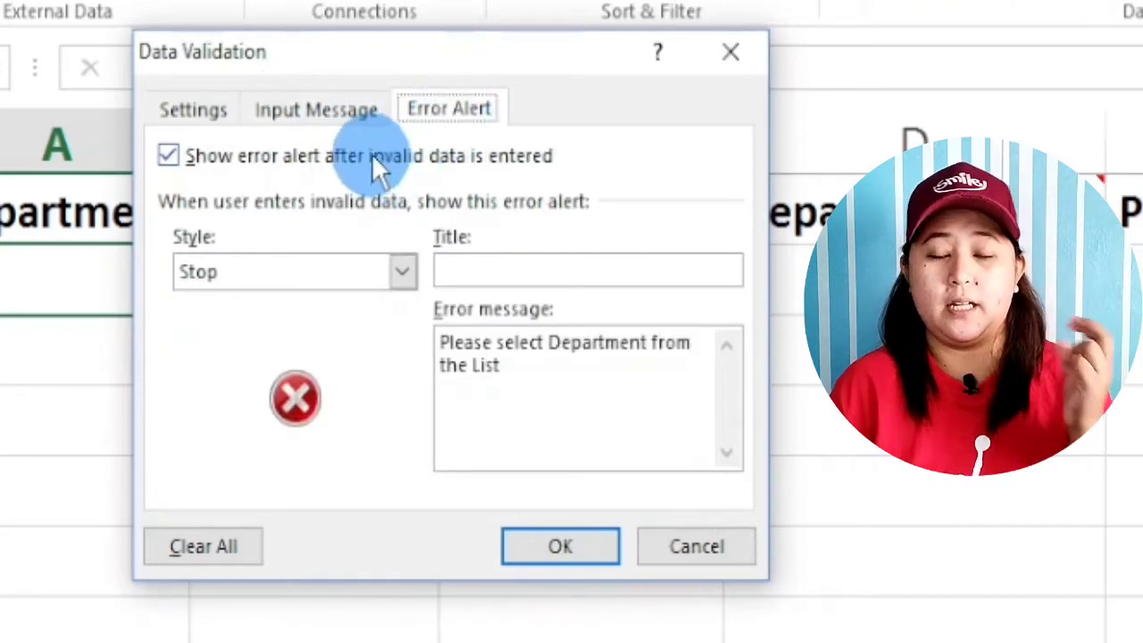
{"action": "left_click", "coordinate": [194, 110]}
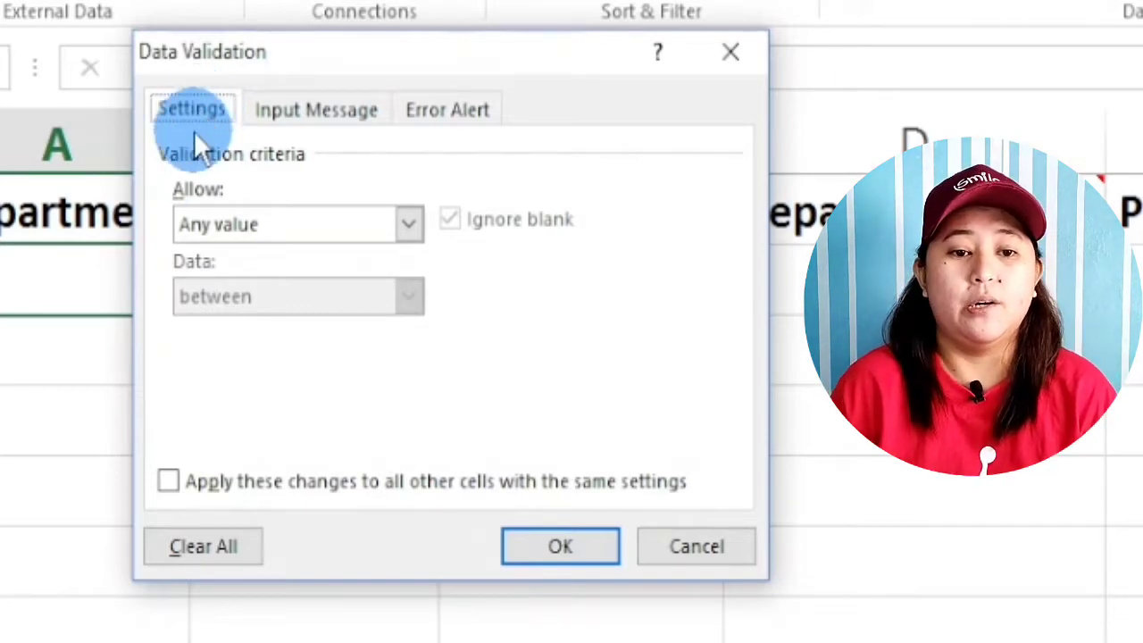
{"action": "left_click", "coordinate": [408, 228]}
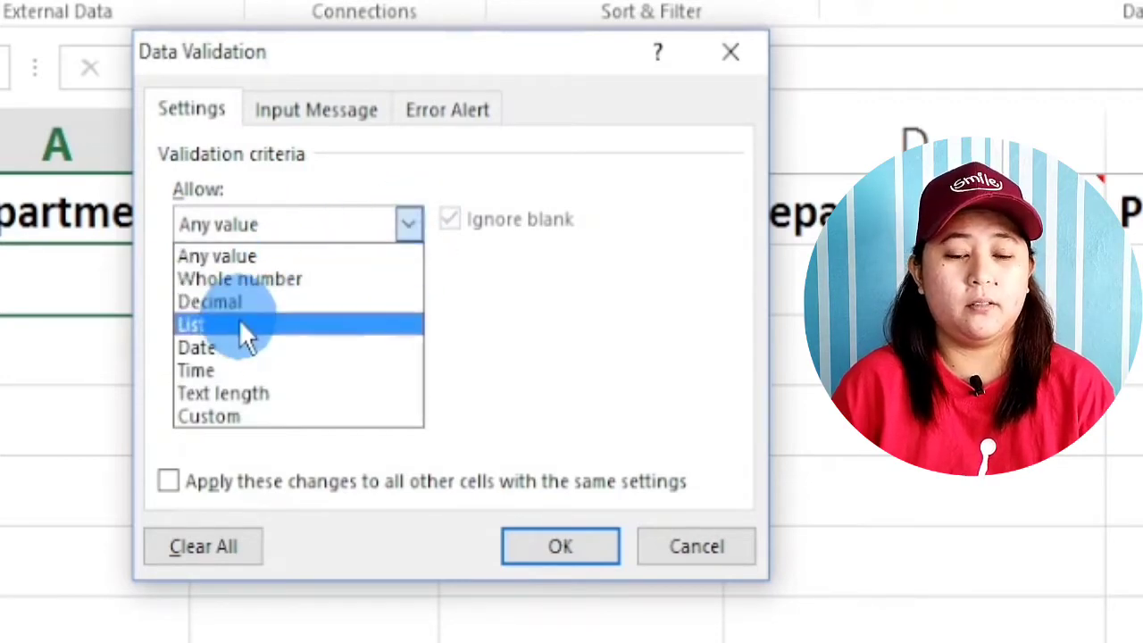
Make A2 a List validation with source 'Accounting, Purchasing, HR' and test its dropdown.
{"action": "left_click", "coordinate": [192, 324]}
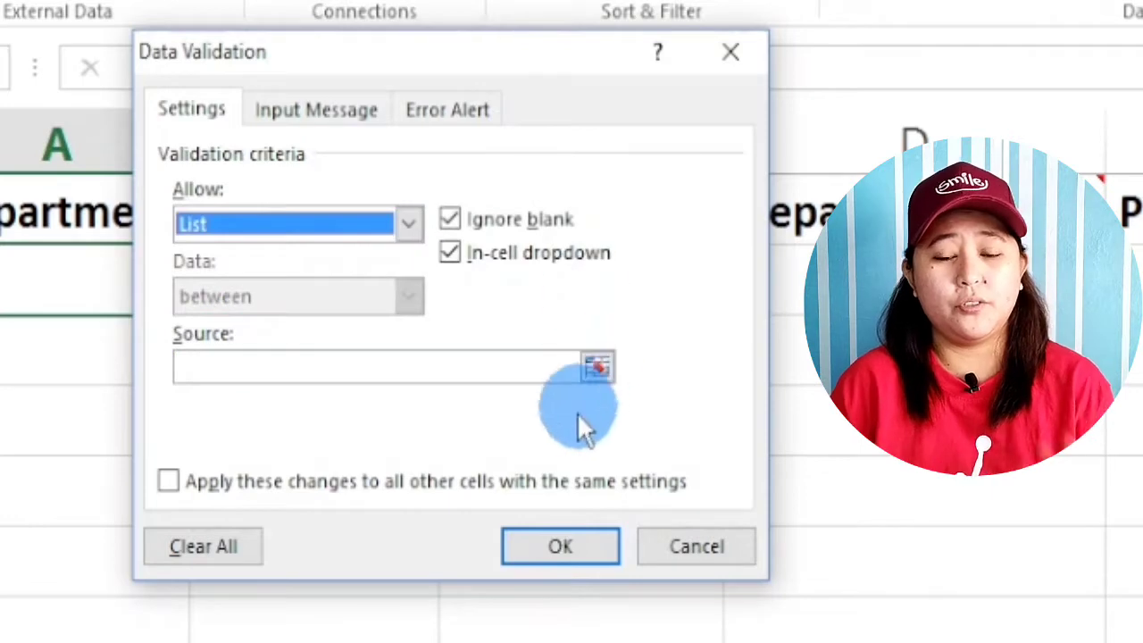
{"action": "left_click", "coordinate": [493, 371]}
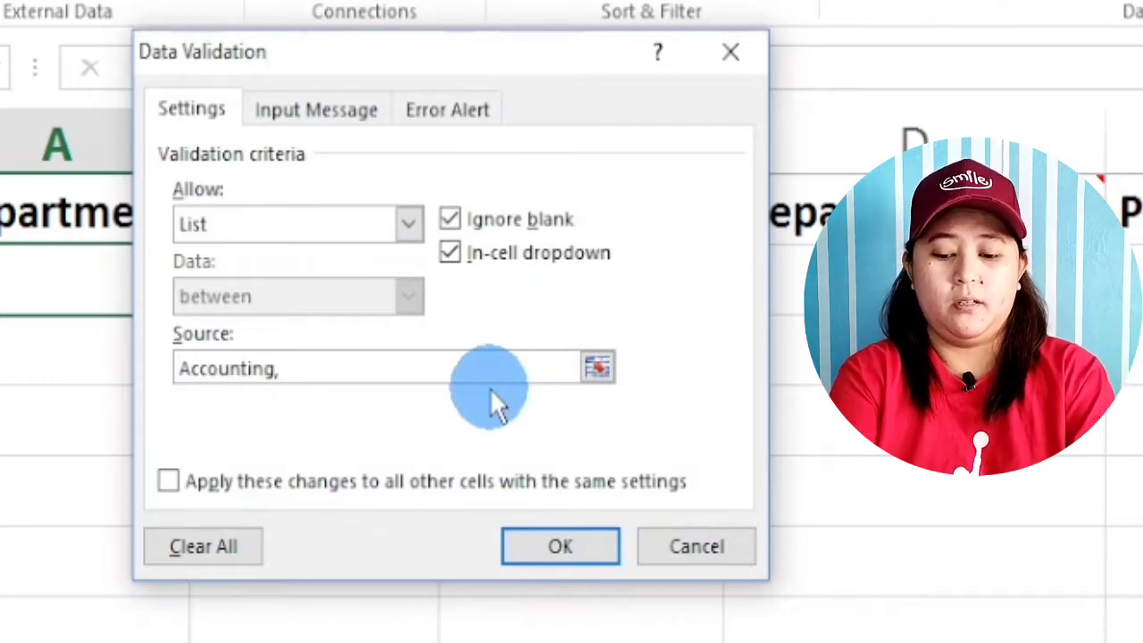
{"action": "type", "text": "urchas"}
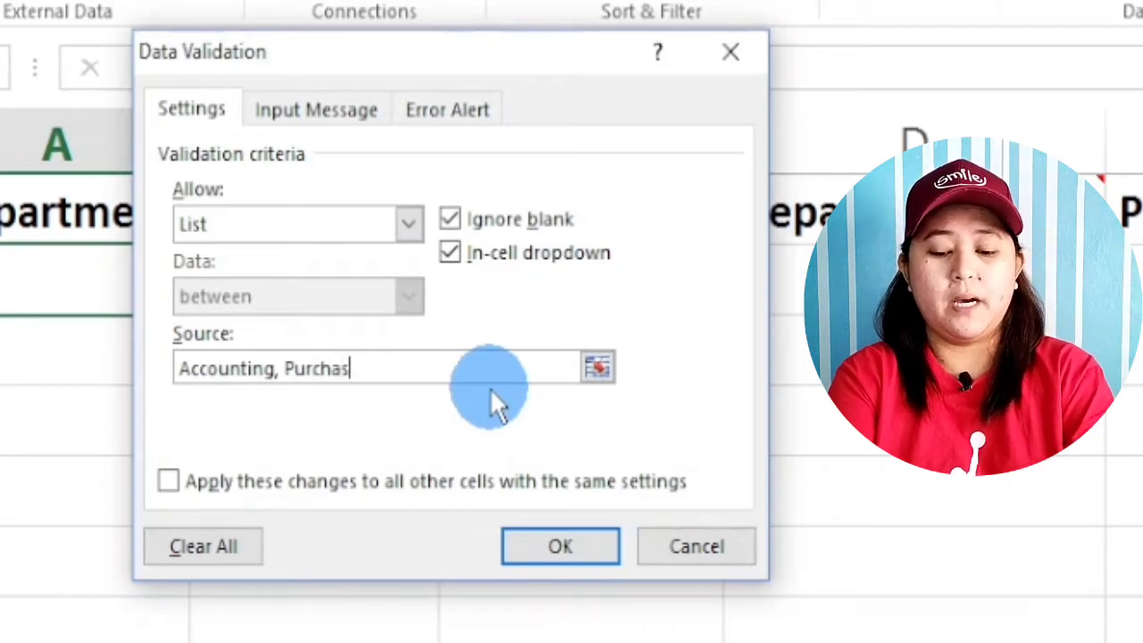
{"action": "type", "text": "ing"}
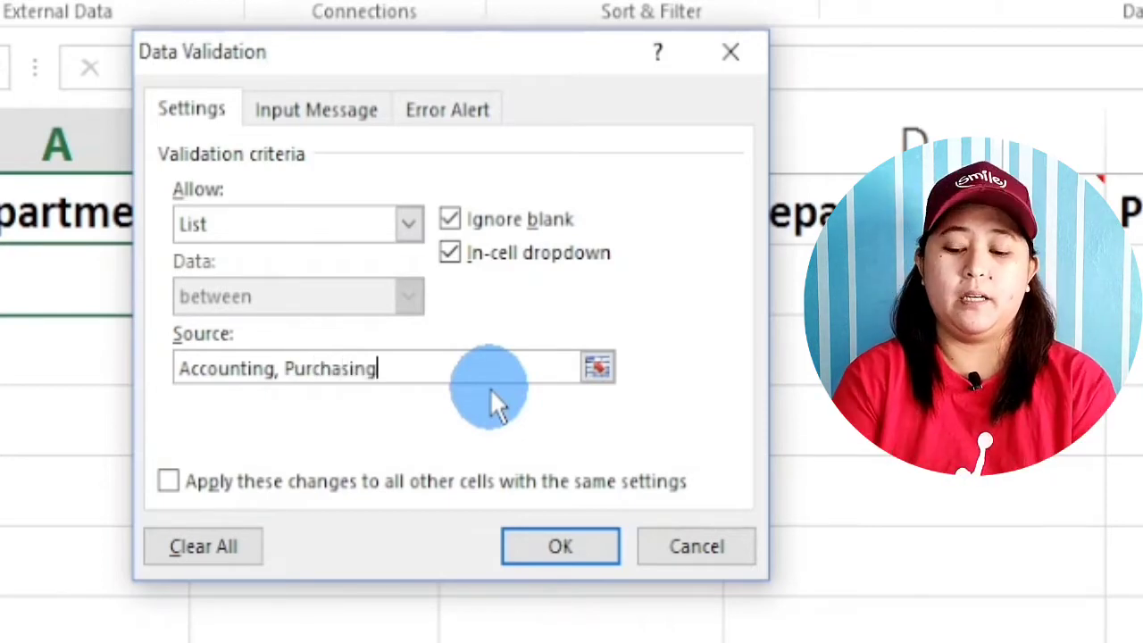
{"action": "type", "text": ", HR"}
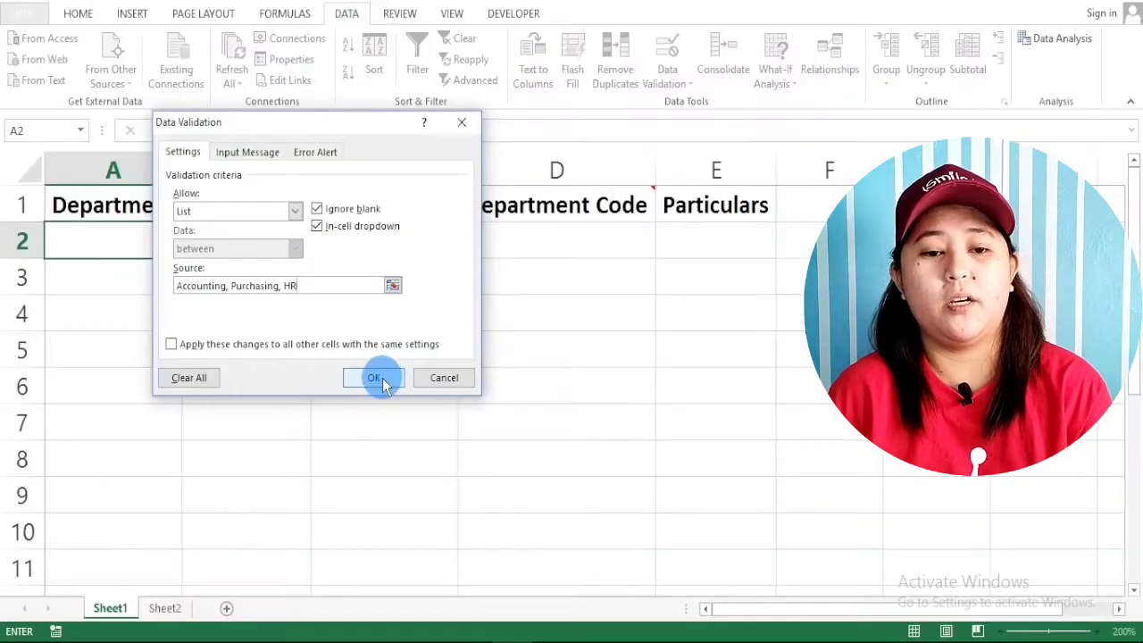
{"action": "left_click", "coordinate": [375, 378]}
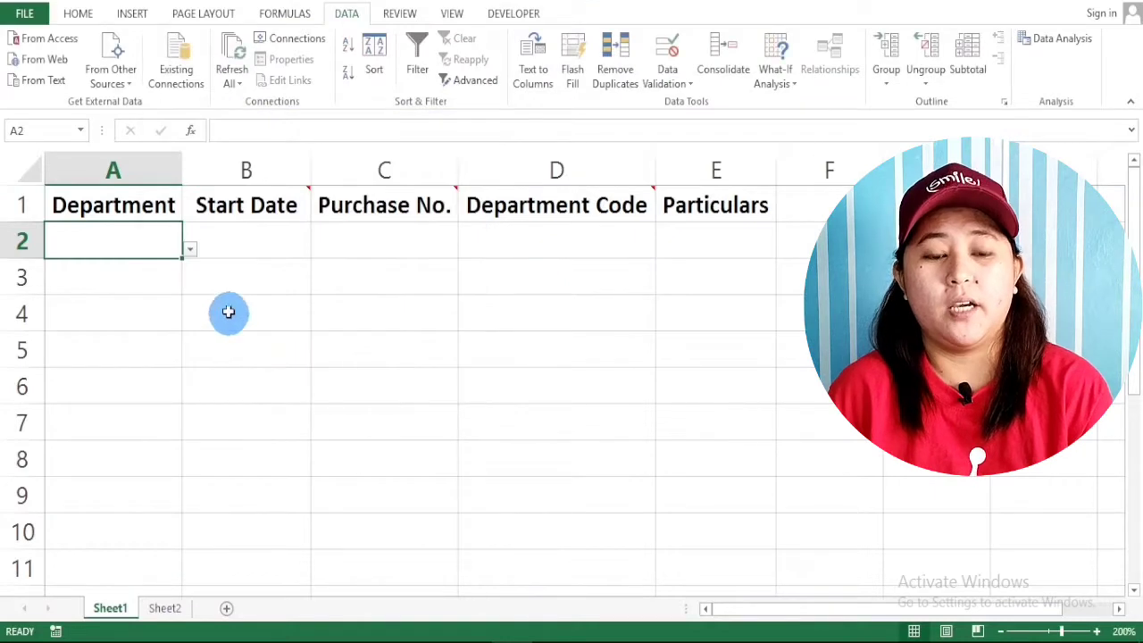
{"action": "left_click", "coordinate": [189, 252]}
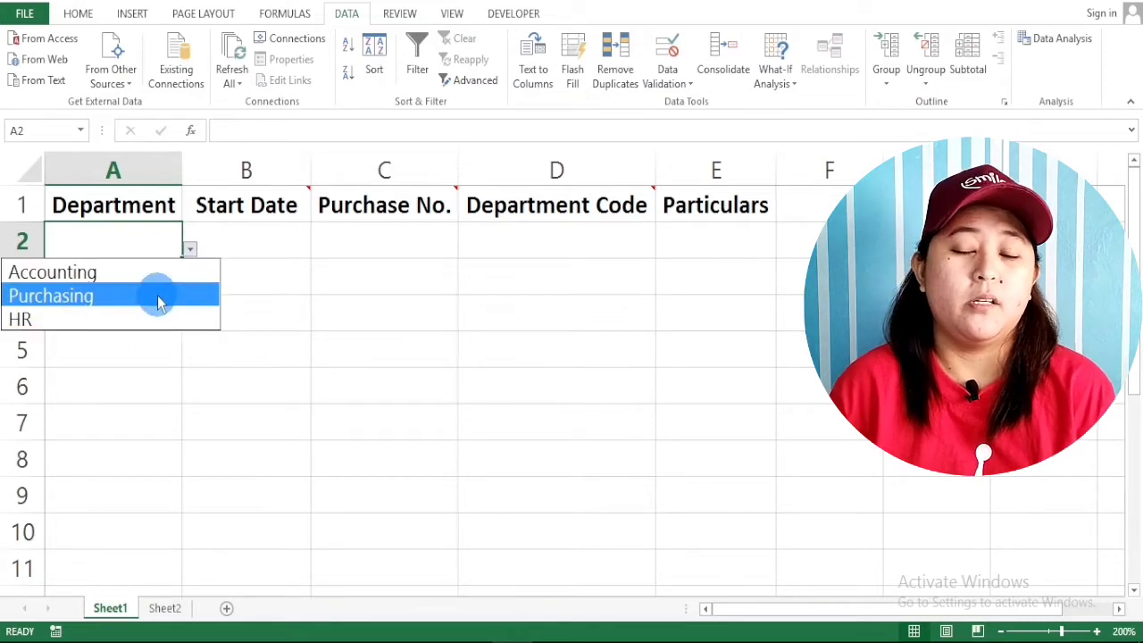
{"action": "key", "text": "Escape"}
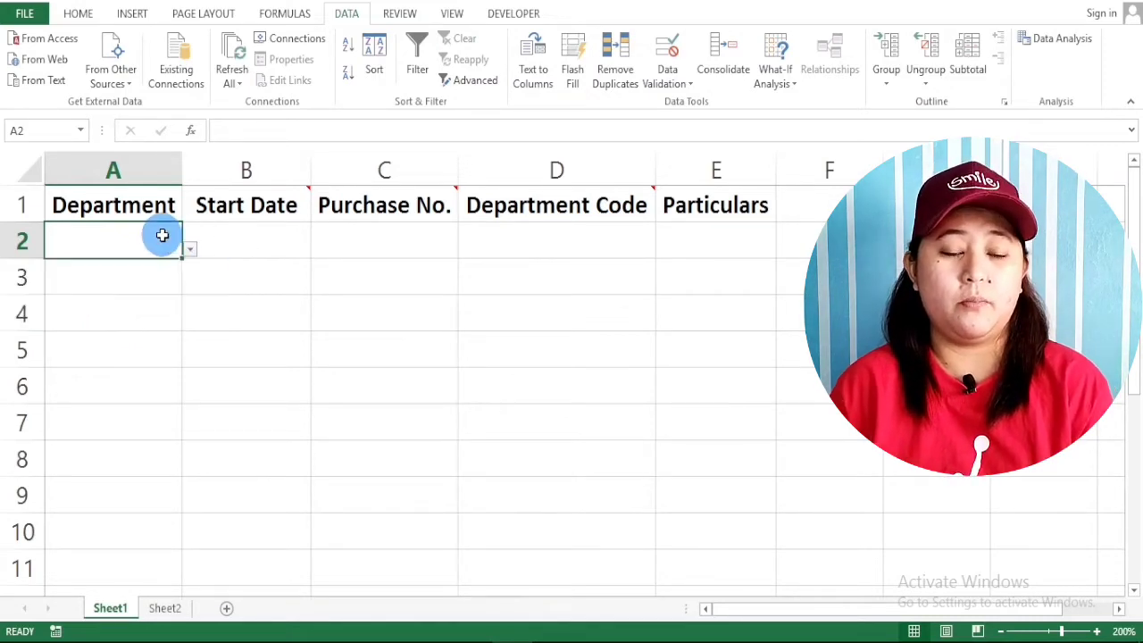
Replace A2's typed list source with a reference to Sheet2 cells A2:A4.
{"action": "left_click", "coordinate": [689, 85]}
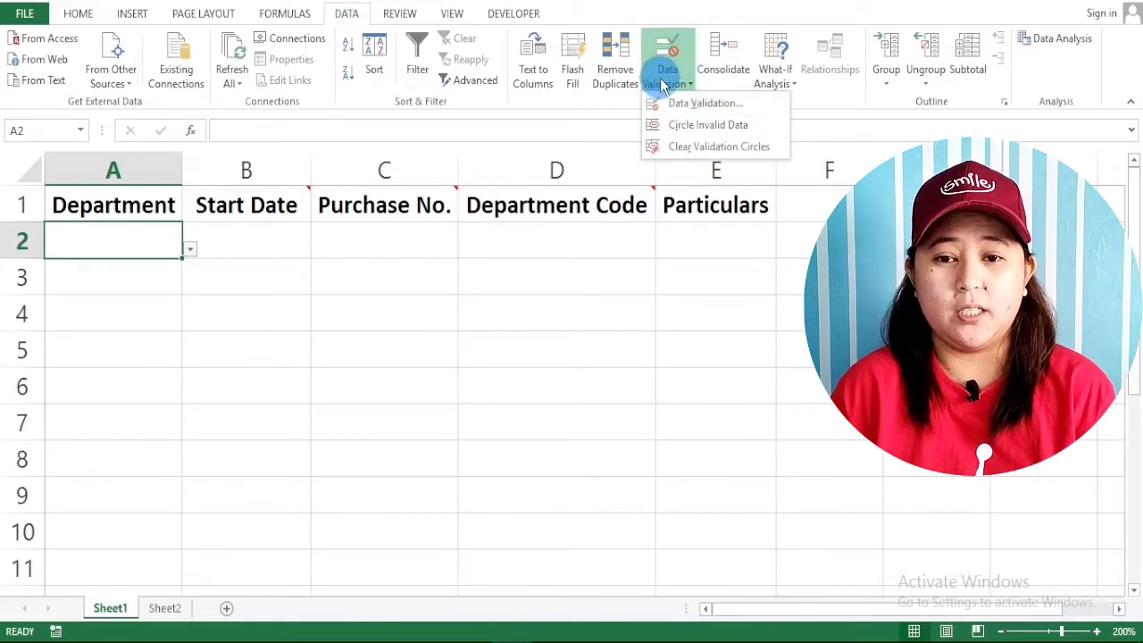
{"action": "left_click", "coordinate": [705, 105]}
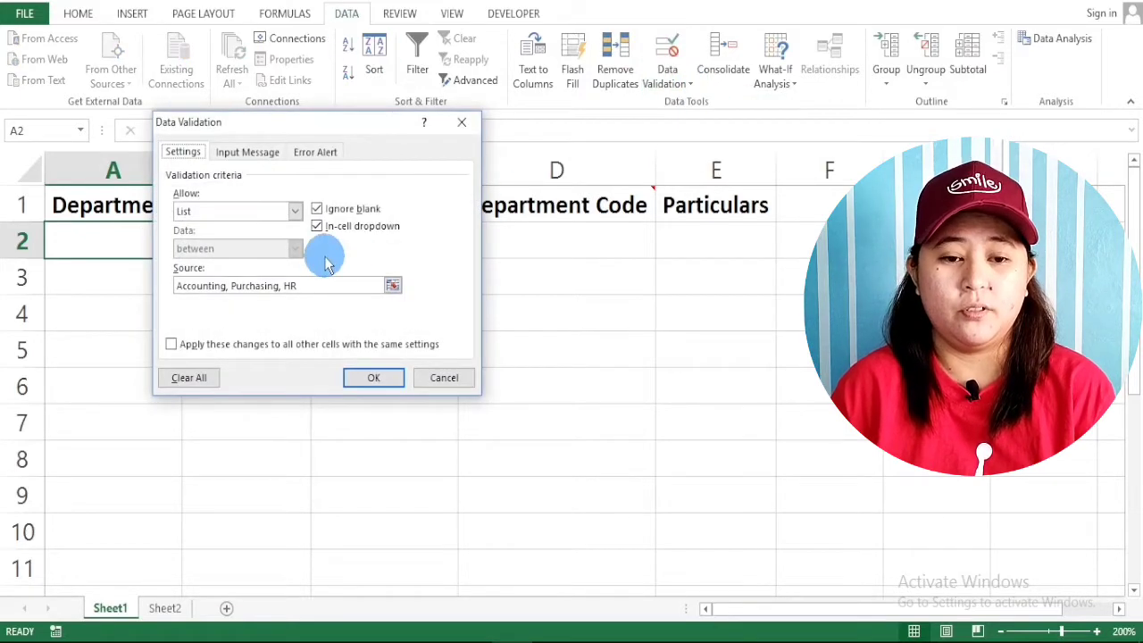
{"action": "left_click_drag", "start_coordinate": [337, 286], "coordinate": [23, 250]}
{"action": "key", "text": "BackSpace"}
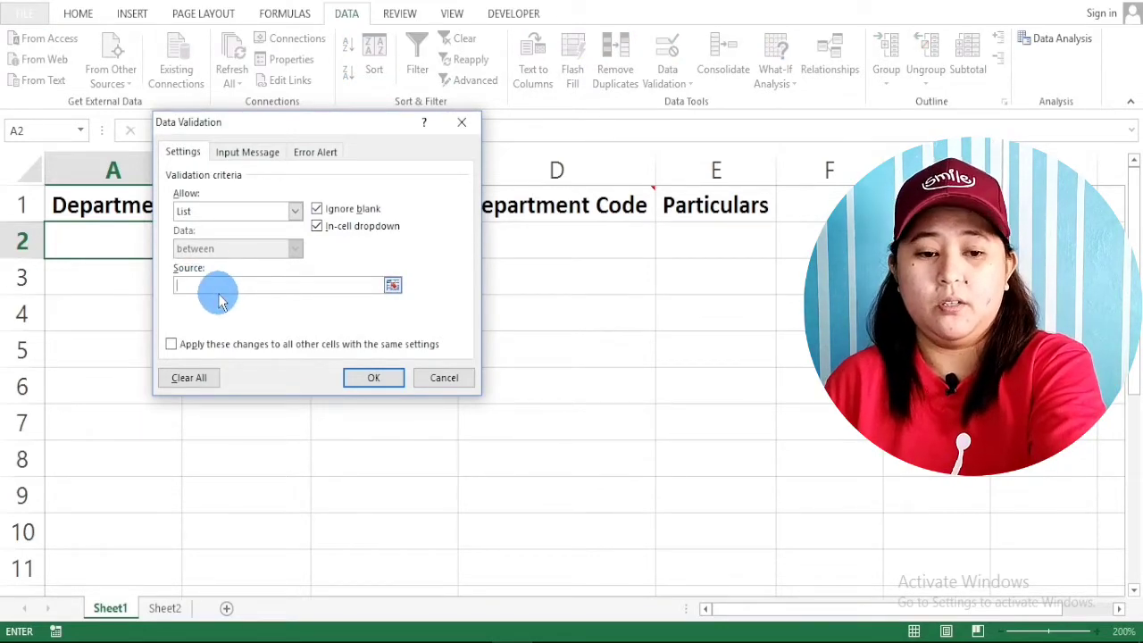
{"action": "type", "text": "="}
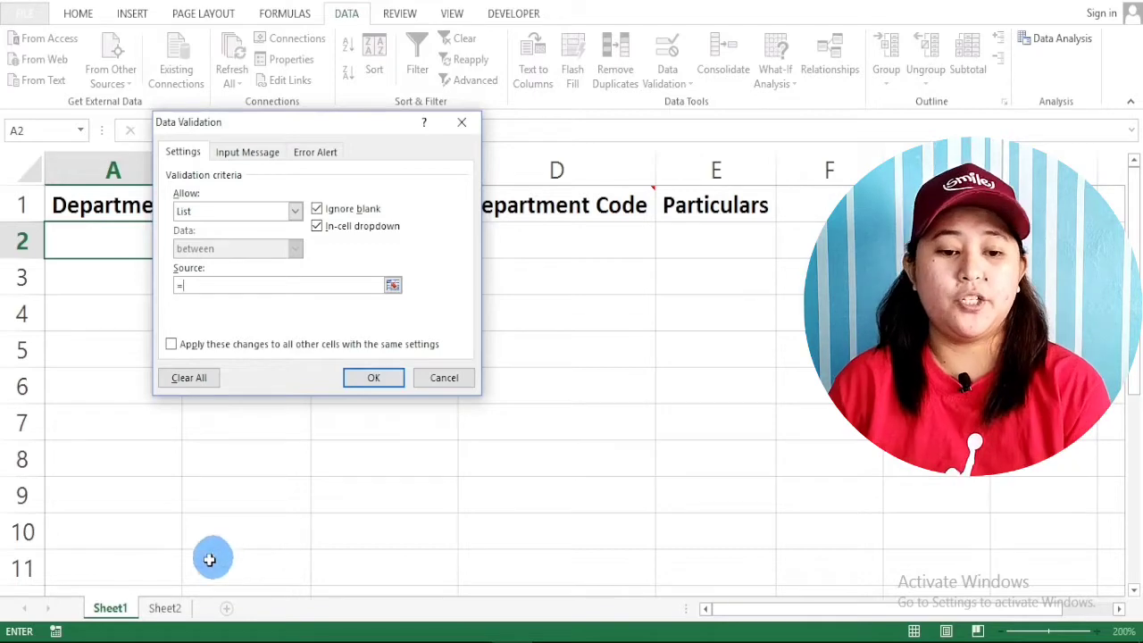
{"action": "left_click", "coordinate": [164, 616]}
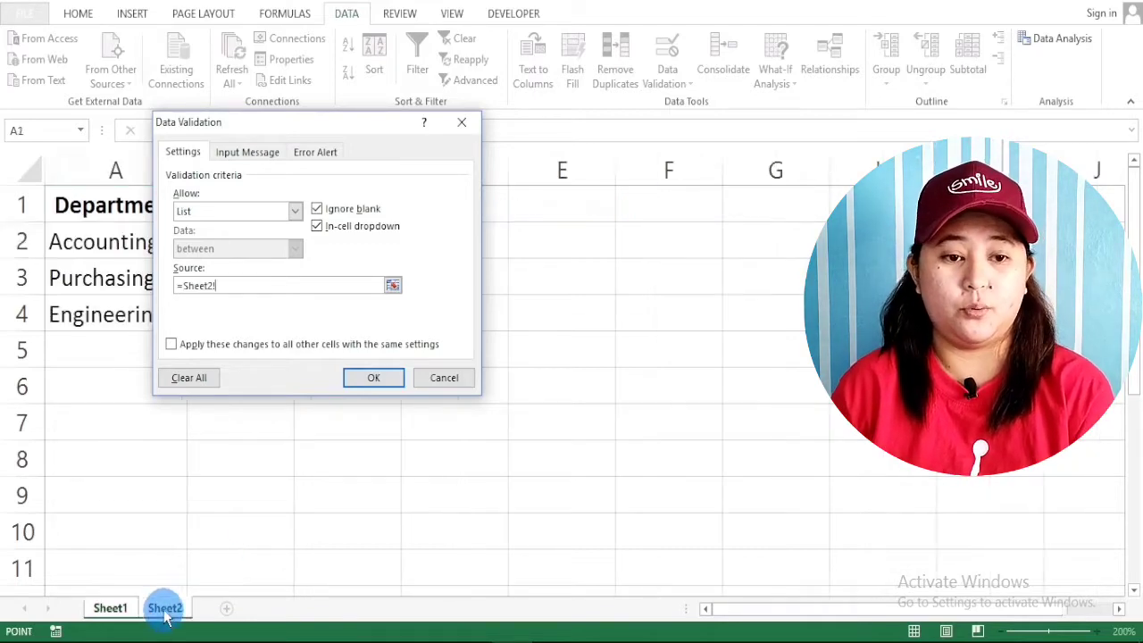
{"action": "left_click_drag", "start_coordinate": [317, 129], "coordinate": [375, 133]}
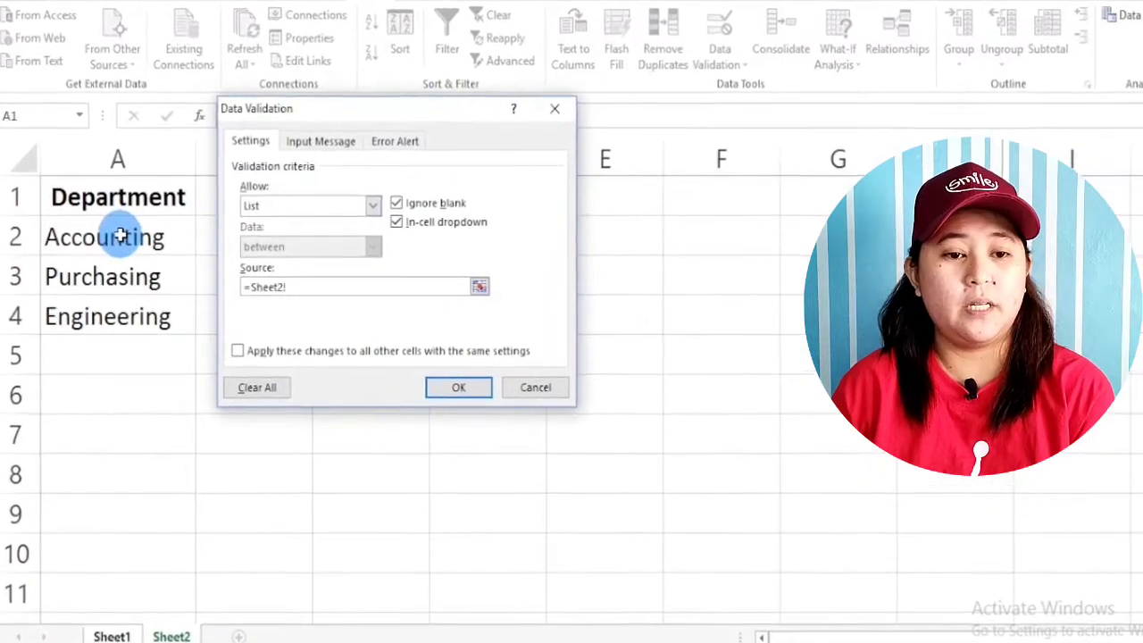
{"action": "left_click_drag", "start_coordinate": [122, 234], "coordinate": [133, 323]}
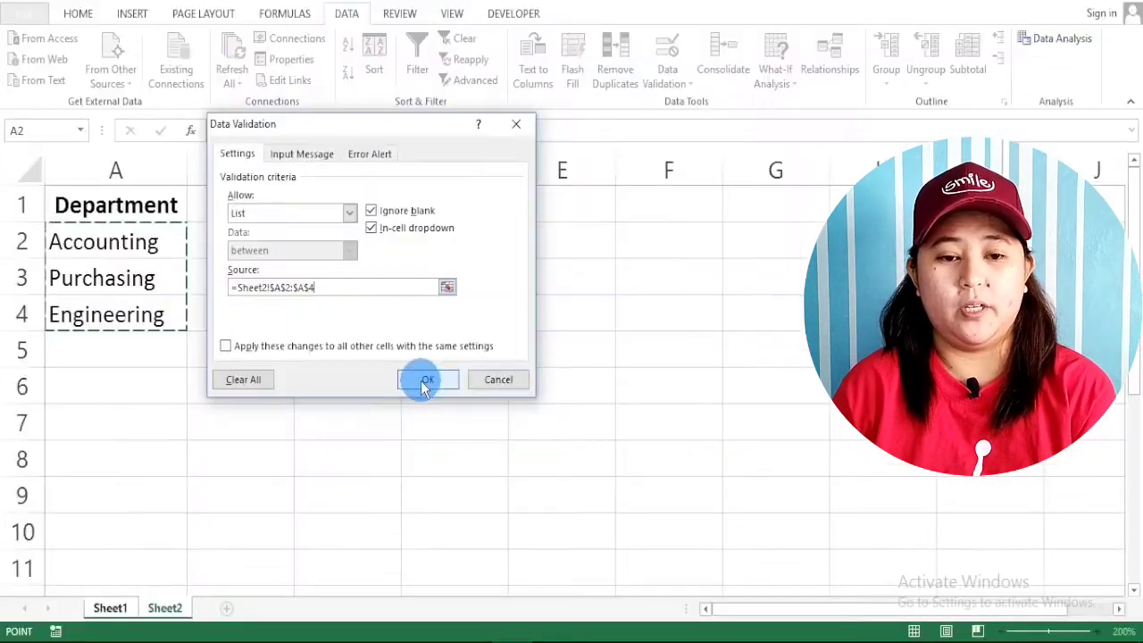
{"action": "left_click", "coordinate": [594, 423]}
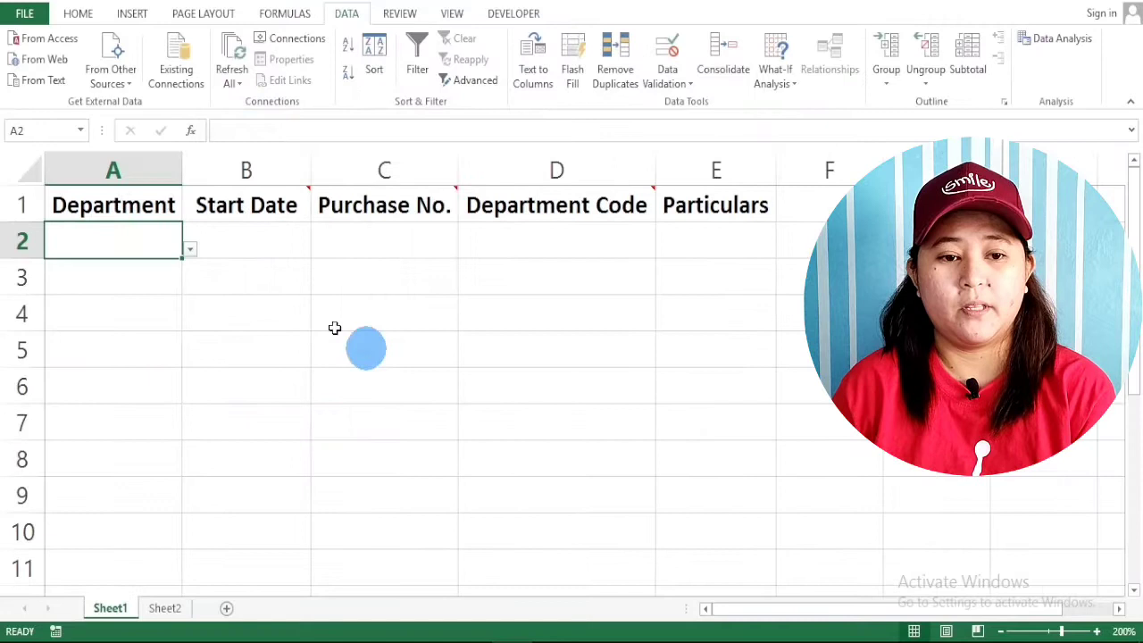
Open A2's dropdown to show Accounting, Purchasing and Engineering pulled from Sheet2.
{"action": "left_click", "coordinate": [188, 248]}
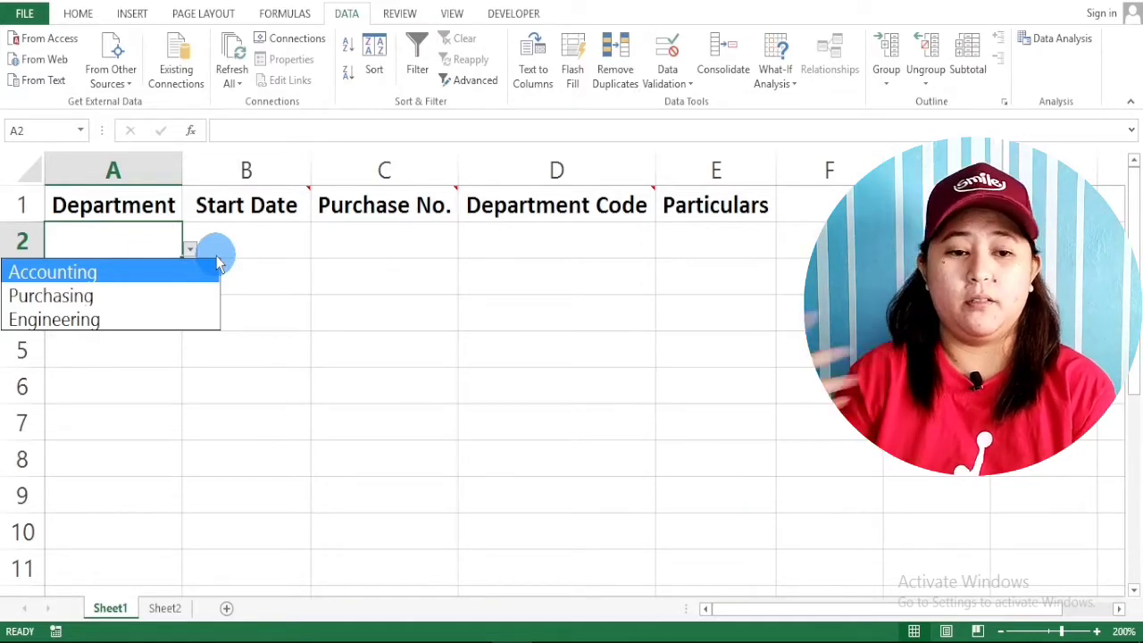
{"action": "left_click", "coordinate": [295, 290]}
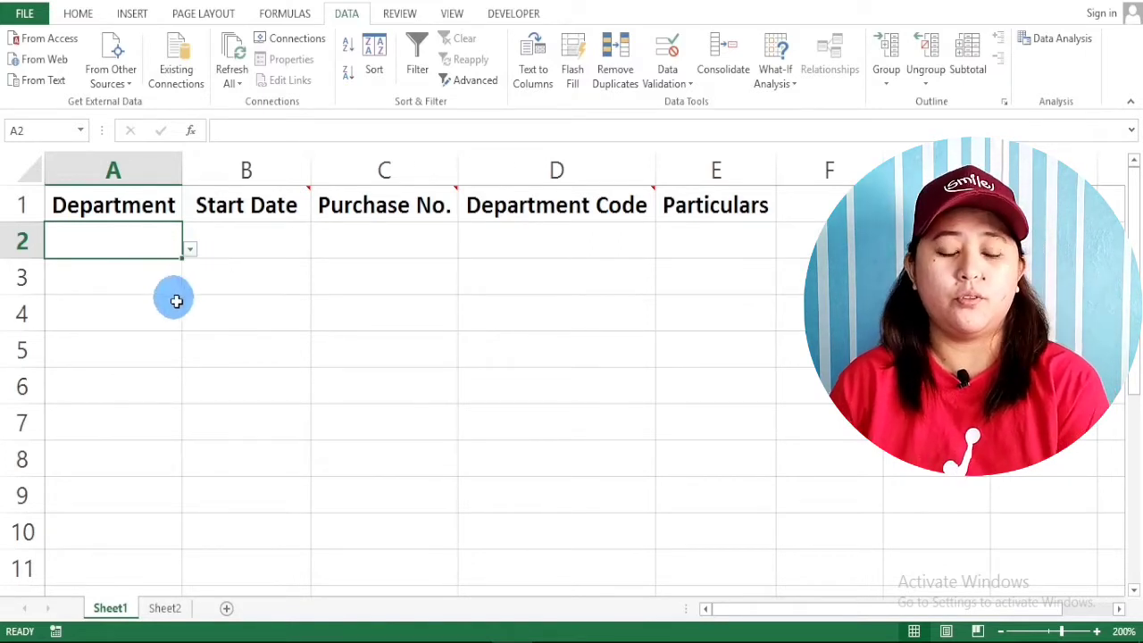
{"action": "left_click", "coordinate": [187, 250]}
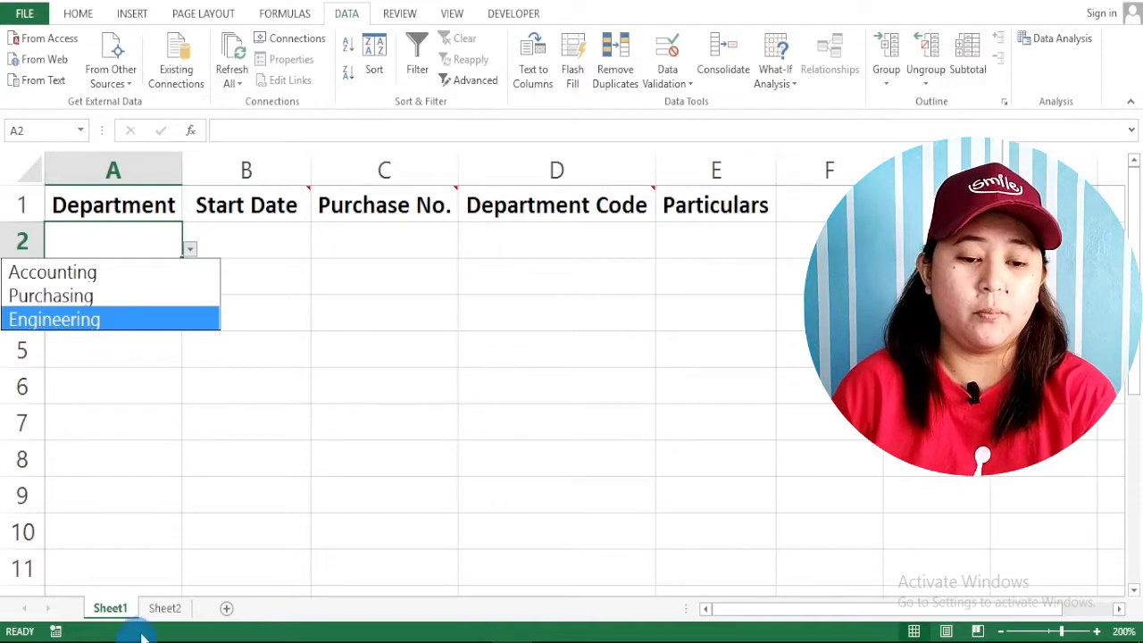
{"action": "left_click", "coordinate": [169, 608]}
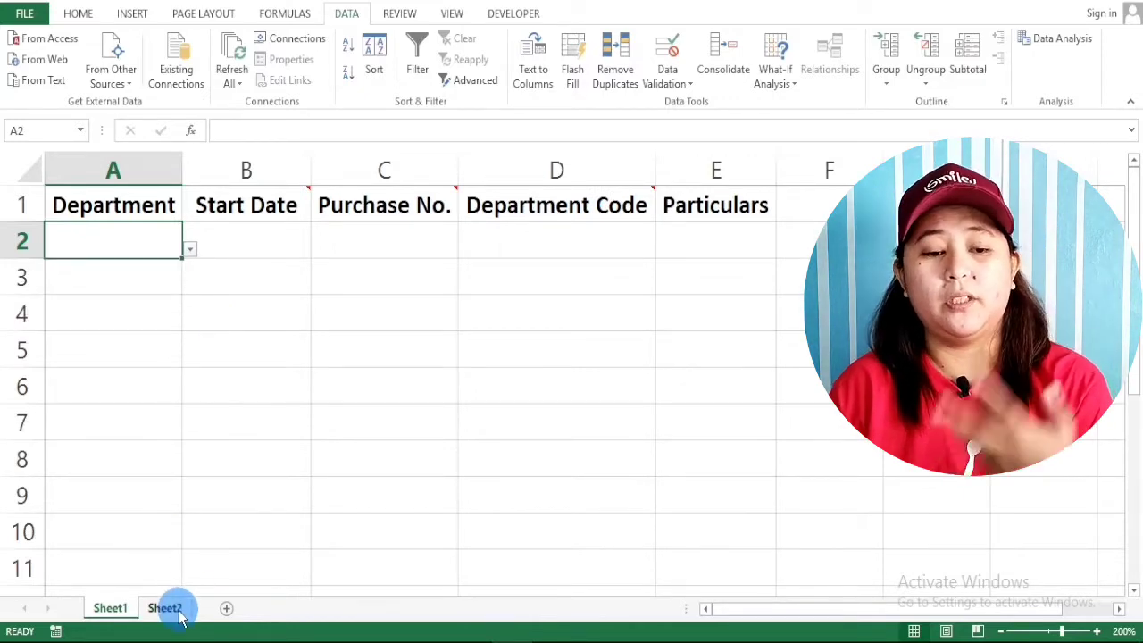
Type HR into Sheet2 cell A5 below Engineering.
{"action": "left_click", "coordinate": [166, 607]}
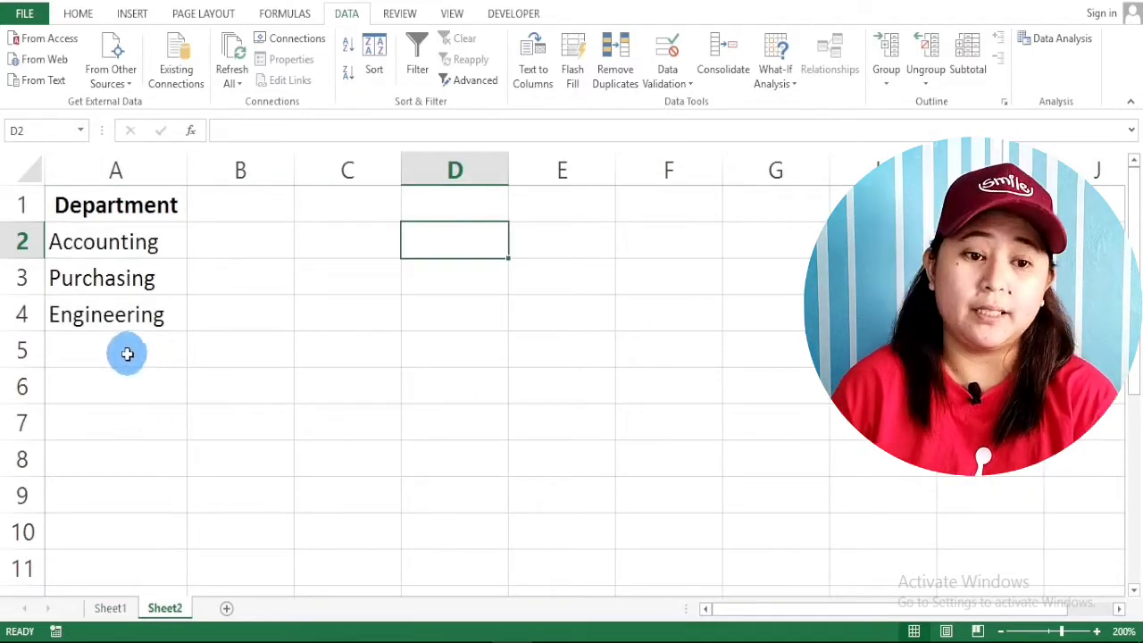
{"action": "left_click", "coordinate": [135, 356]}
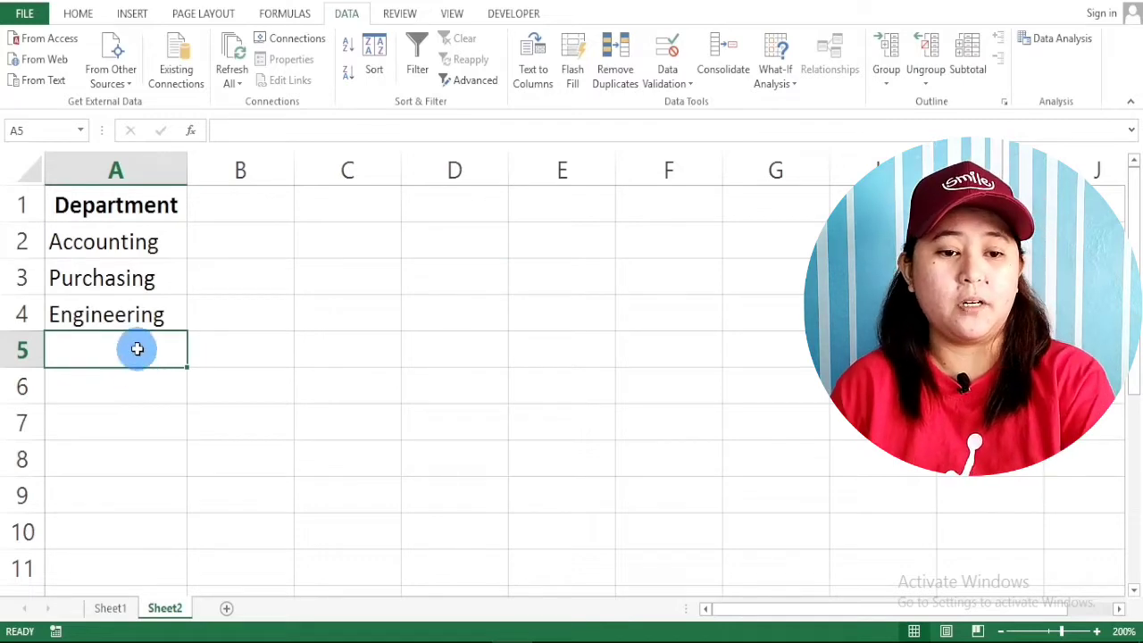
{"action": "type", "text": "H"}
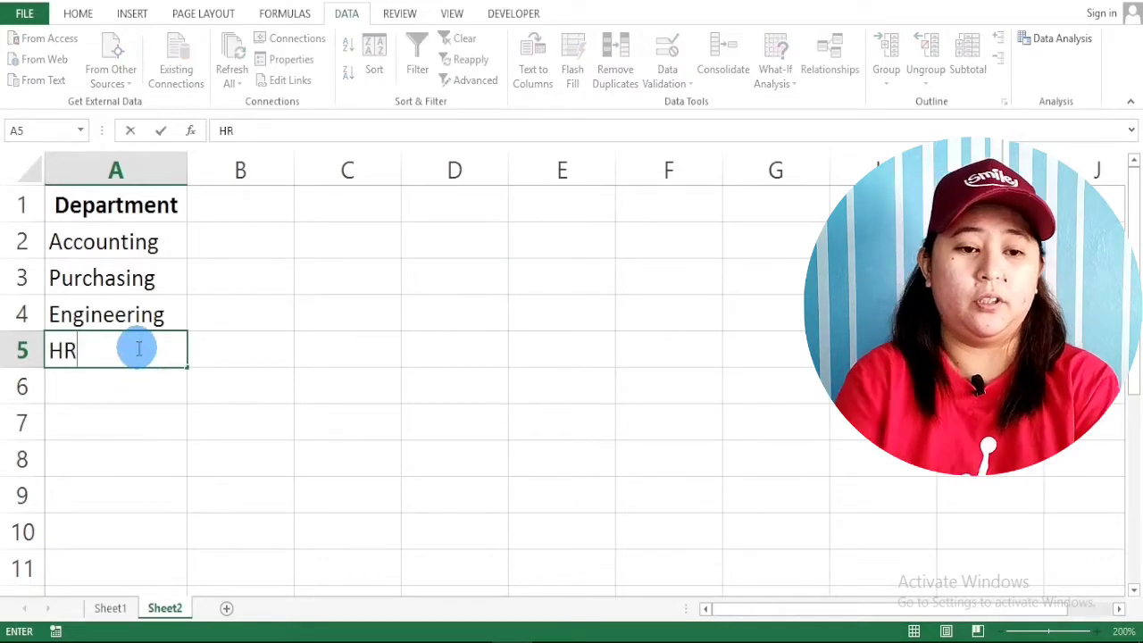
{"action": "type", "text": "R"}
{"action": "left_click", "coordinate": [160, 421]}
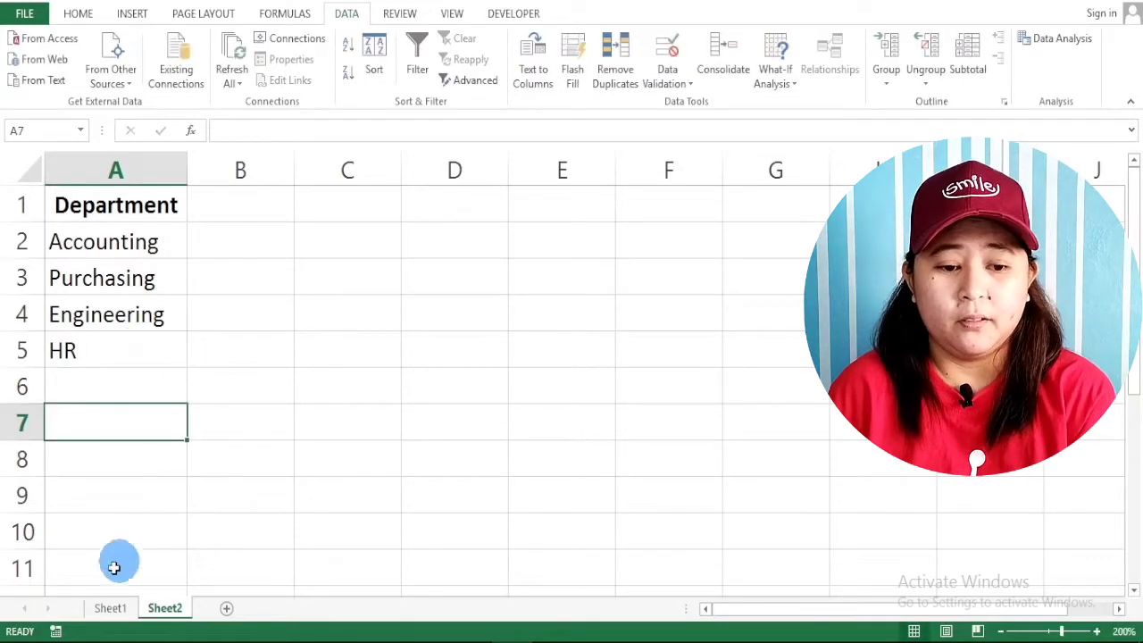
Check A2's dropdown on Sheet1, which still lists only three departments.
{"action": "left_click", "coordinate": [100, 610]}
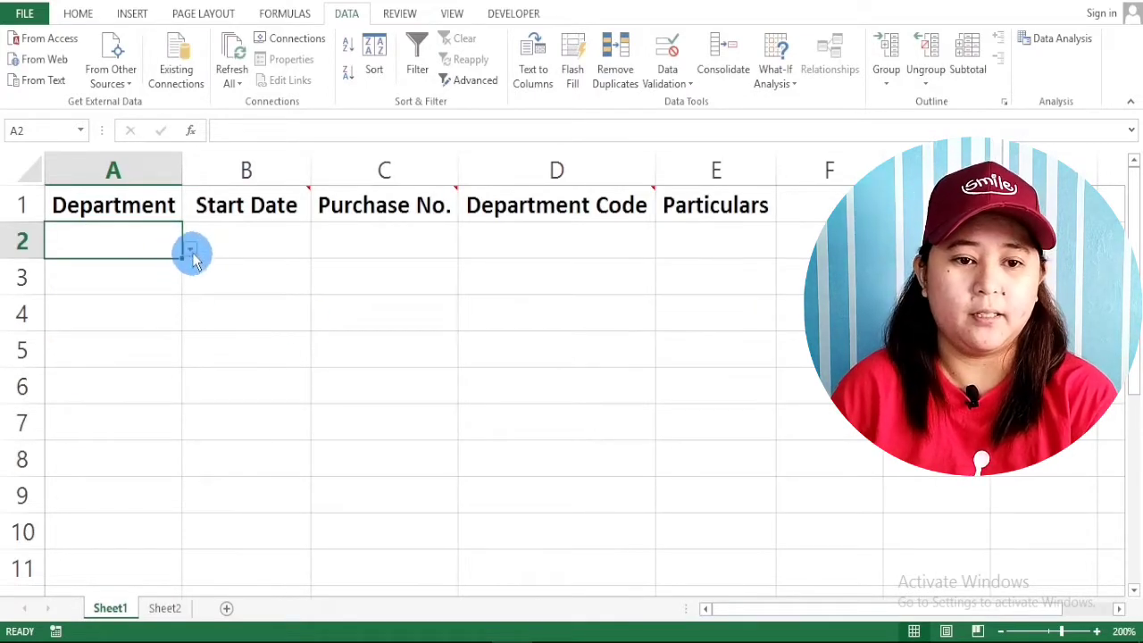
{"action": "left_click", "coordinate": [191, 251]}
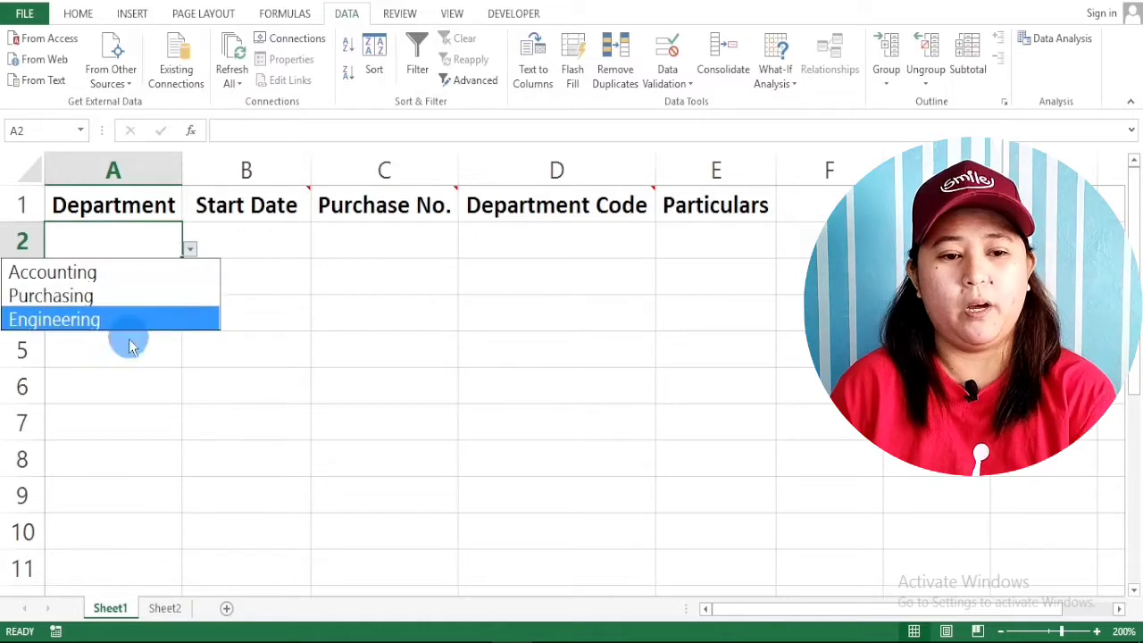
{"action": "left_click", "coordinate": [164, 610]}
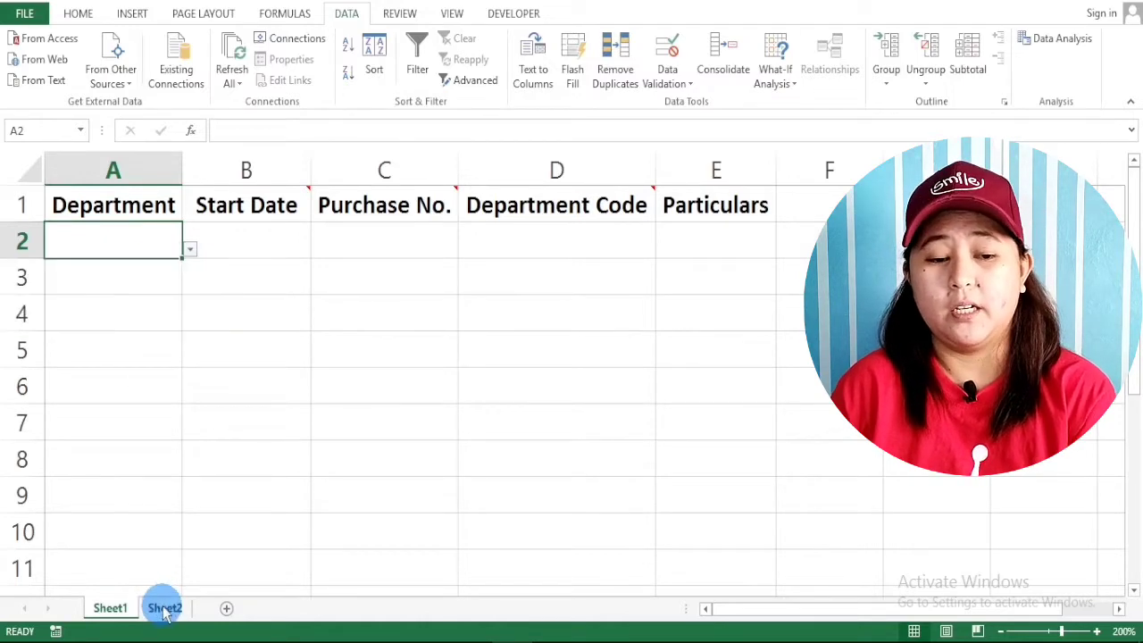
On Sheet2, insert a blank row above Engineering and move HR up into row 4.
{"action": "left_click", "coordinate": [171, 607]}
{"action": "left_click", "coordinate": [91, 355]}
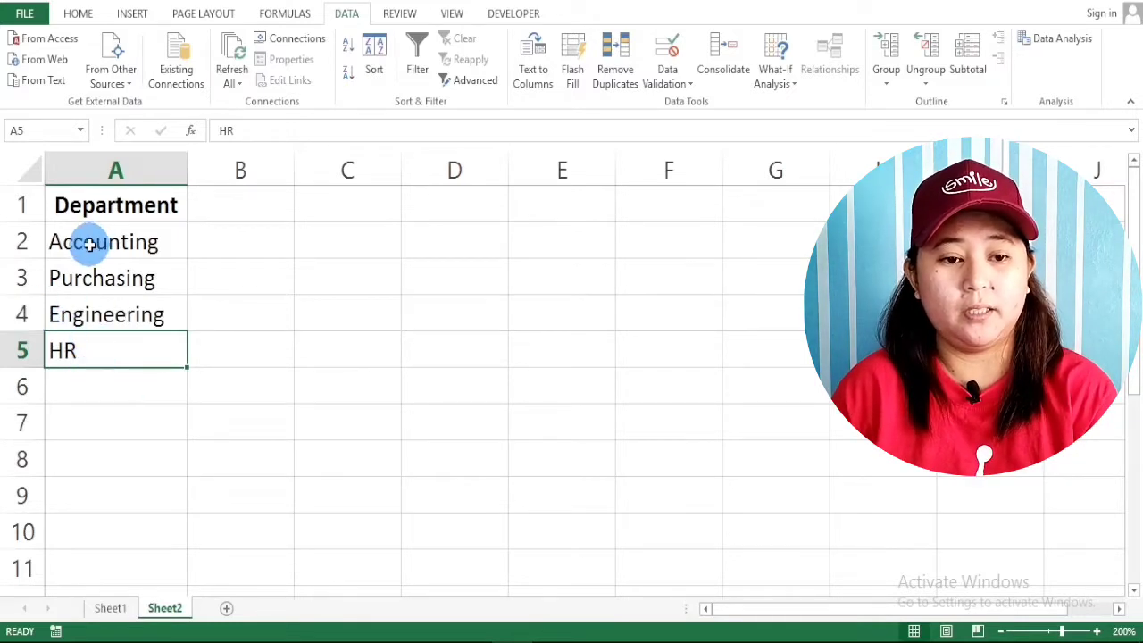
{"action": "left_click_drag", "start_coordinate": [90, 233], "coordinate": [116, 298]}
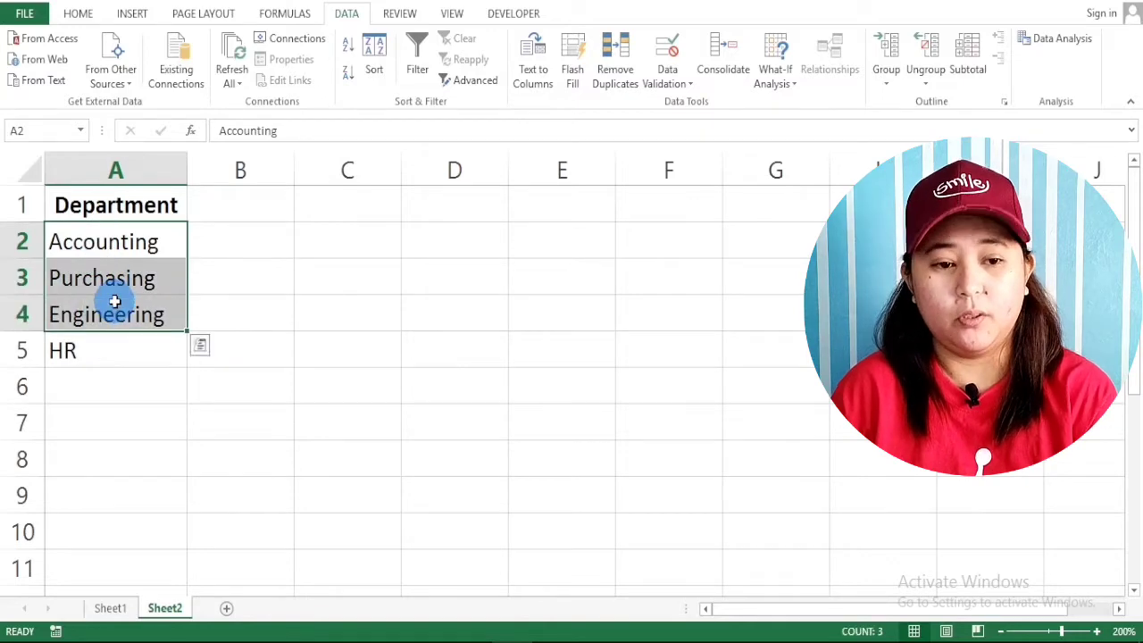
{"action": "right_click", "coordinate": [26, 314]}
{"action": "left_click", "coordinate": [103, 440]}
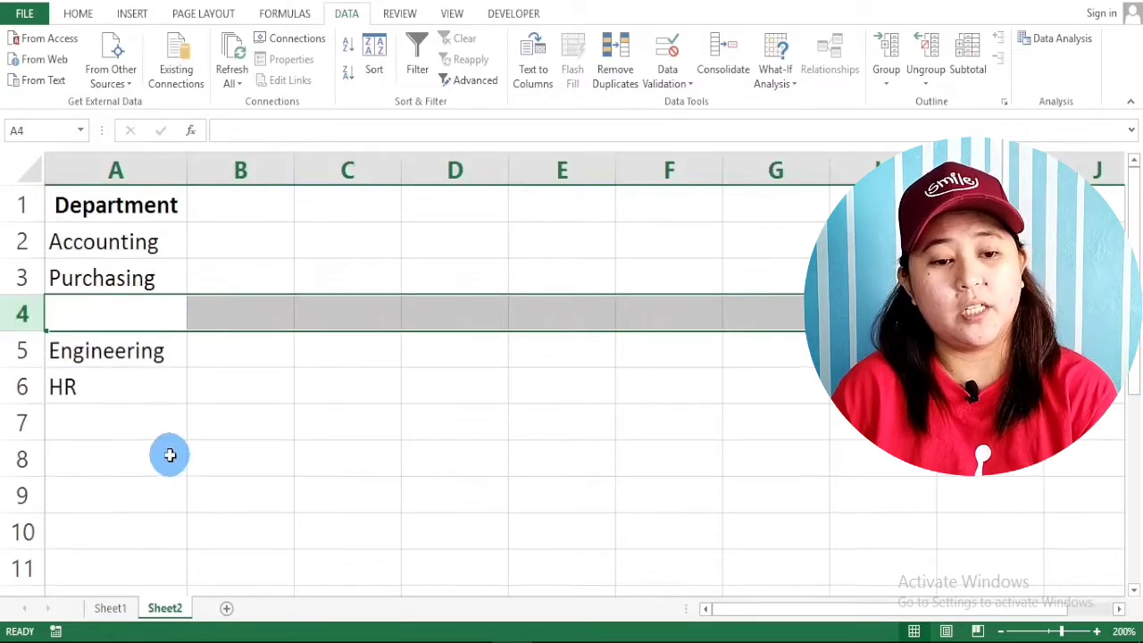
{"action": "left_click", "coordinate": [111, 387]}
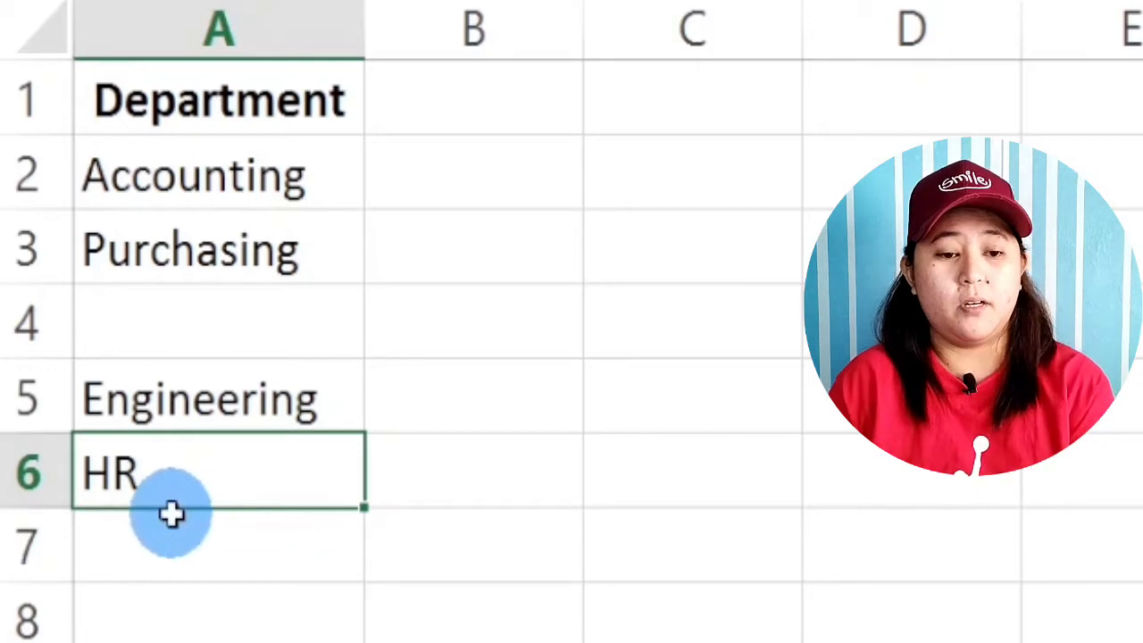
{"action": "left_click_drag", "start_coordinate": [170, 503], "coordinate": [186, 321]}
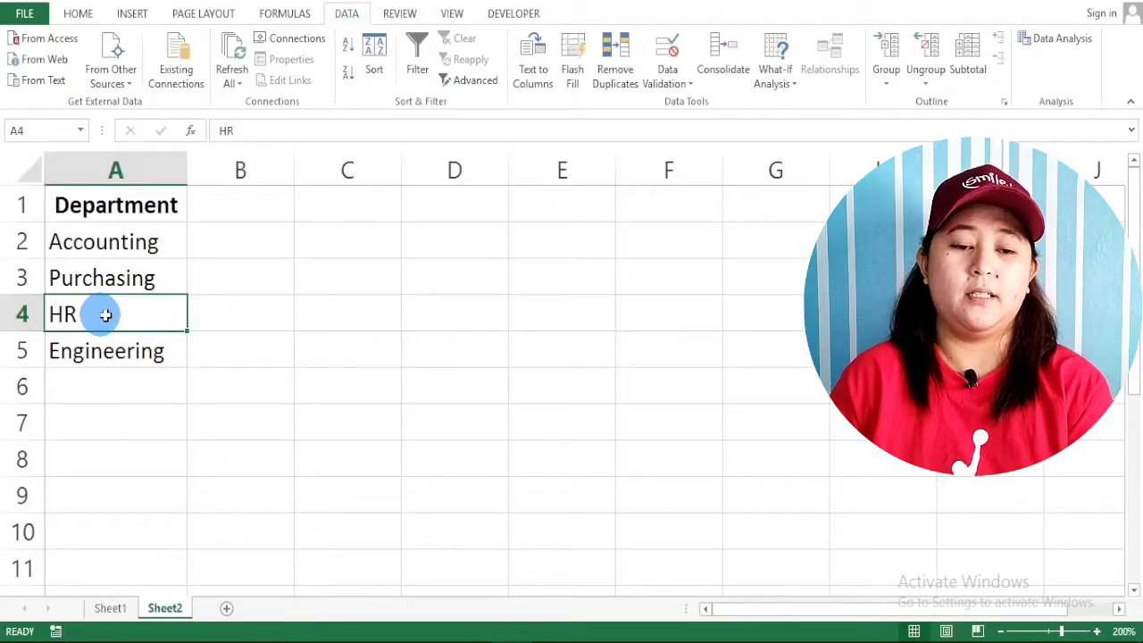
Check the department choices in A2's dropdown on Sheet1.
{"action": "left_click", "coordinate": [104, 611]}
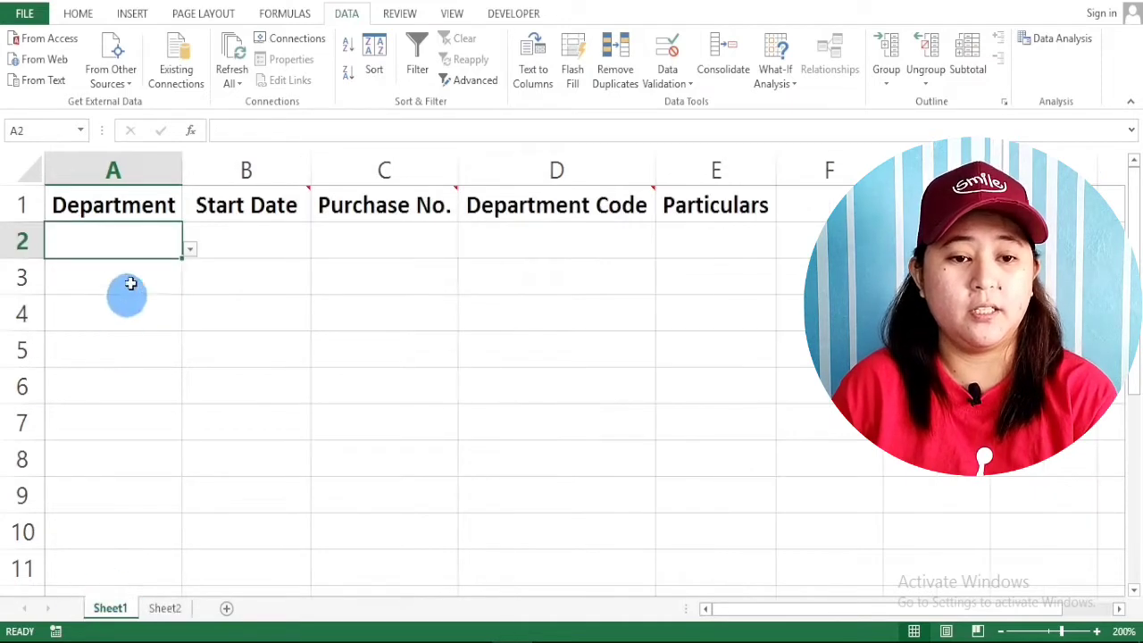
{"action": "left_click", "coordinate": [190, 247]}
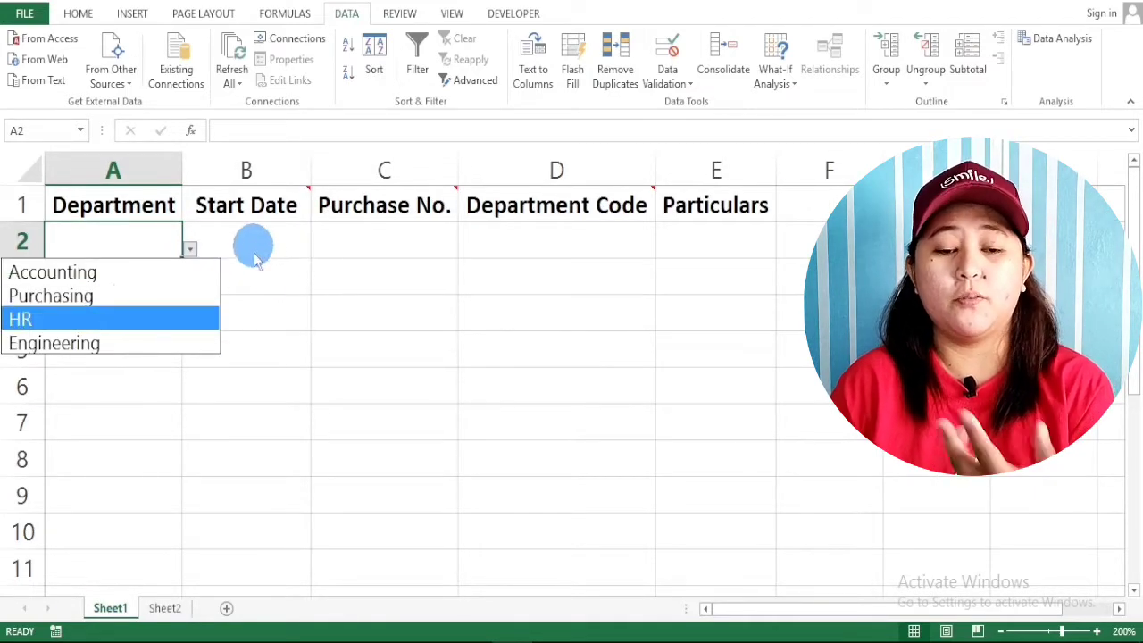
{"action": "key", "text": "Escape"}
Delete the HR row, retype HR below Engineering, then drag-insert it above Engineering in row 4.
{"action": "left_click", "coordinate": [177, 616]}
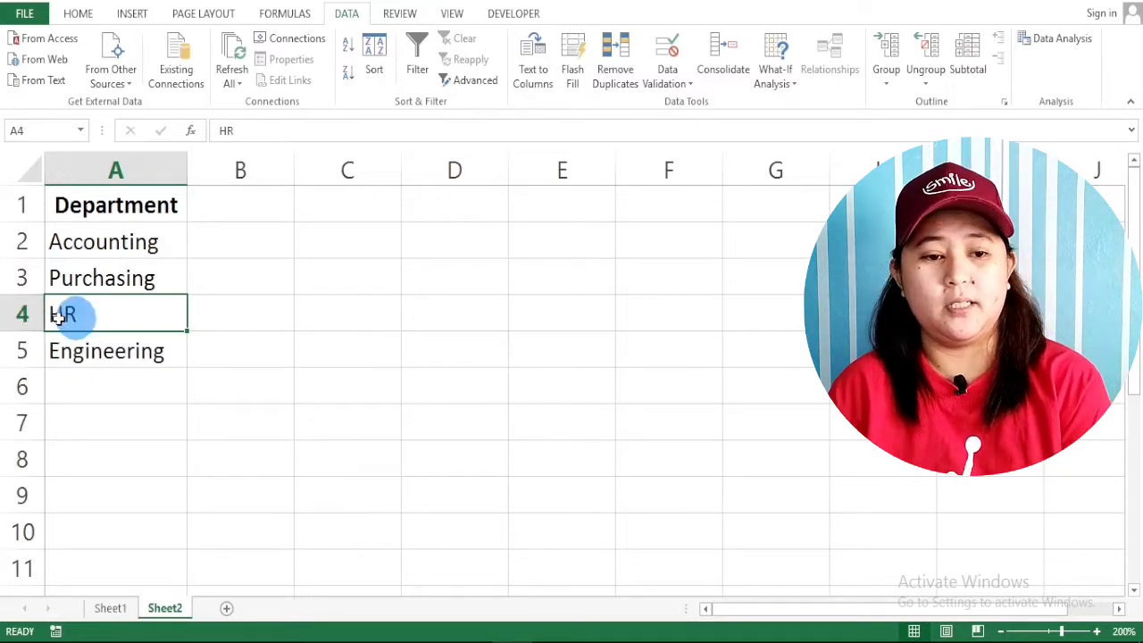
{"action": "right_click", "coordinate": [27, 320]}
{"action": "left_click", "coordinate": [89, 469]}
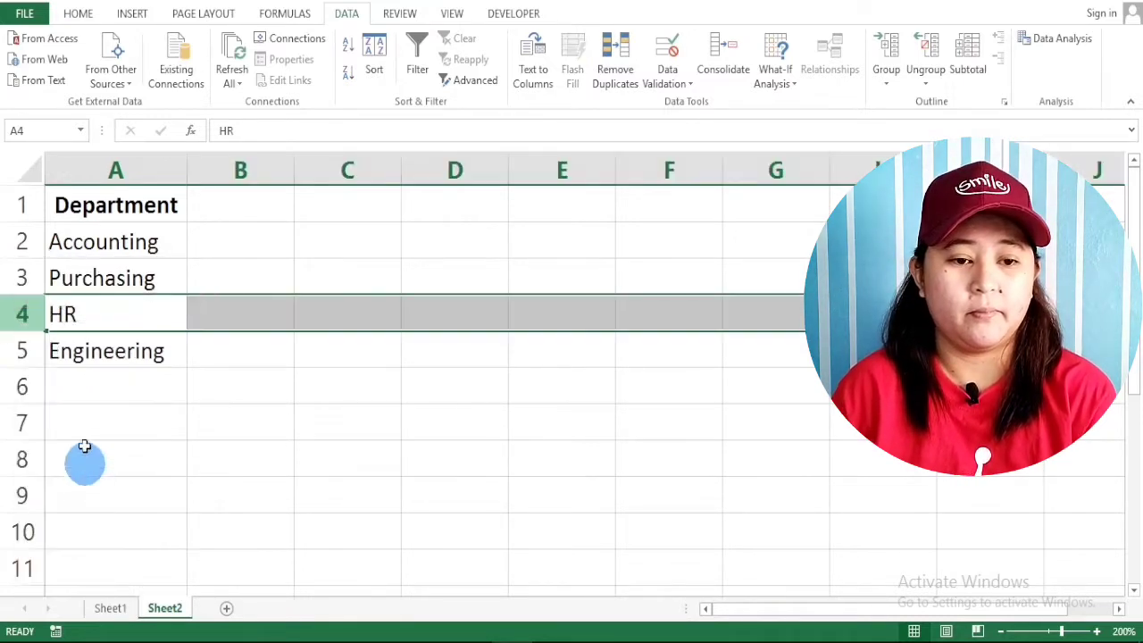
{"action": "left_click", "coordinate": [97, 366]}
{"action": "type", "text": "HR"}
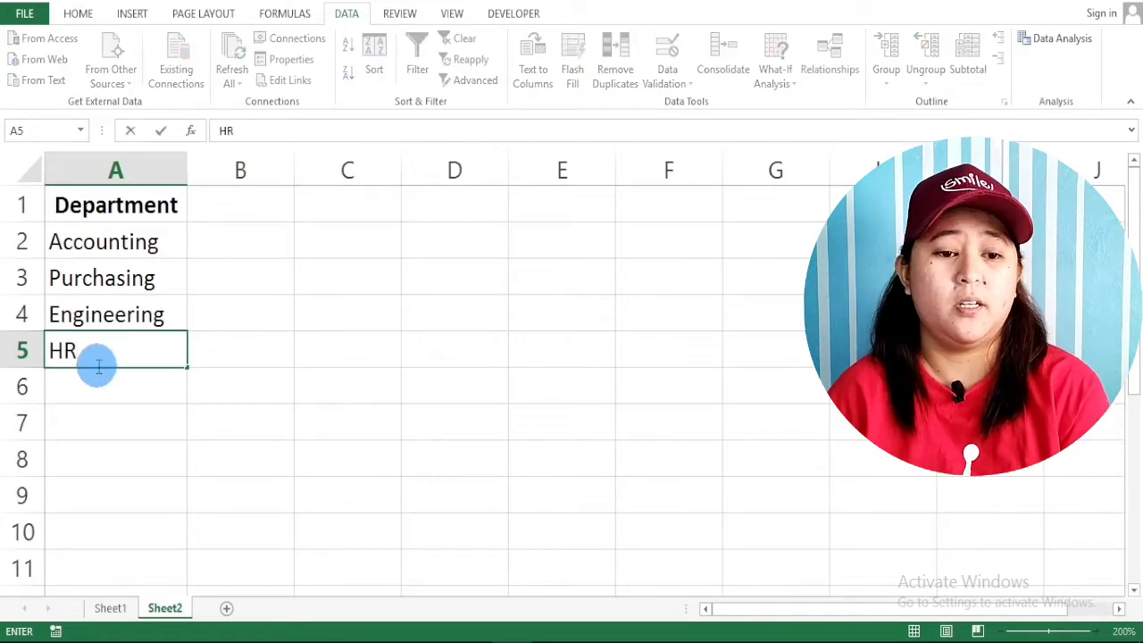
{"action": "key", "text": "Return"}
{"action": "key", "text": "Return"}
{"action": "left_click", "coordinate": [95, 357]}
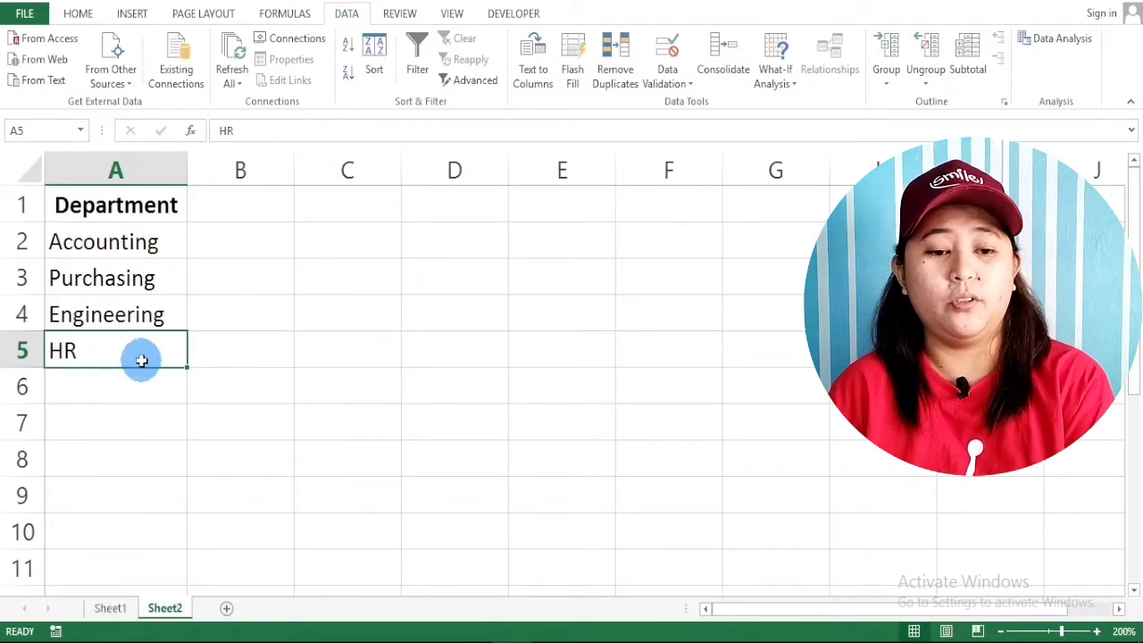
{"action": "left_click_drag", "start_coordinate": [119, 371], "coordinate": [128, 308]}
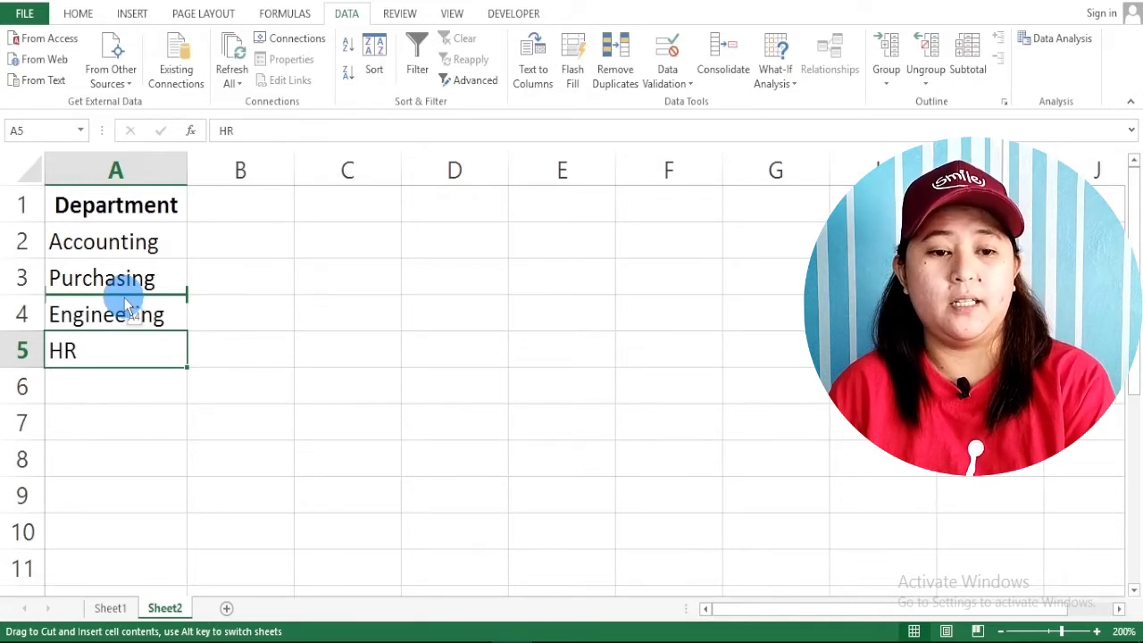
{"action": "left_click_drag", "start_coordinate": [128, 308], "coordinate": [125, 302]}
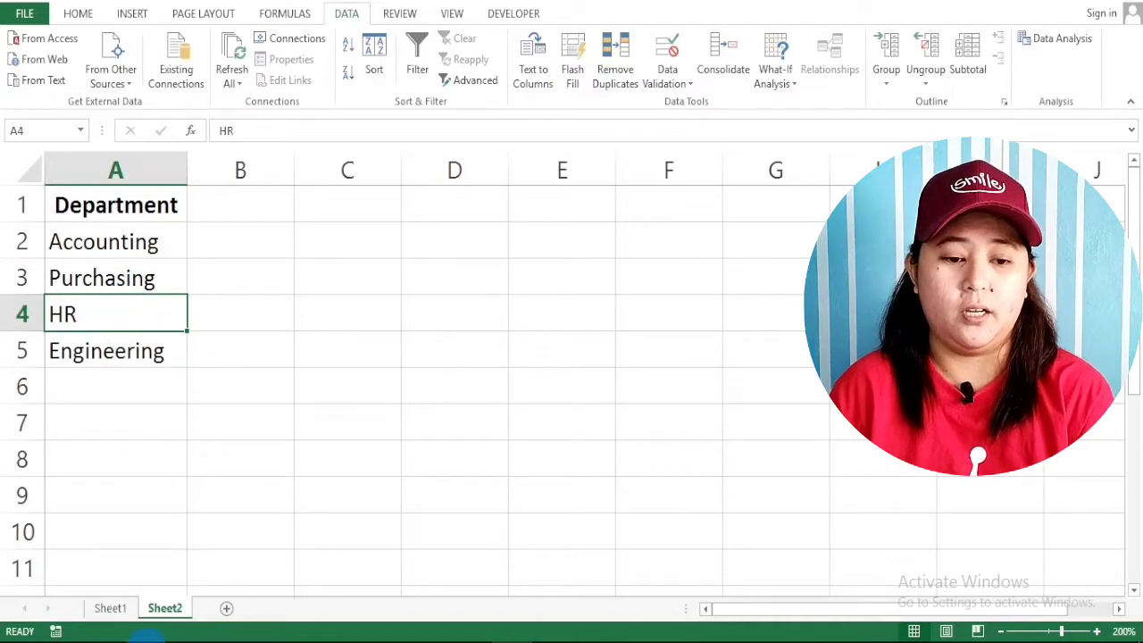
Confirm A2's dropdown on Sheet1 now includes HR, then return to Sheet2.
{"action": "left_click", "coordinate": [110, 613]}
{"action": "left_click", "coordinate": [190, 248]}
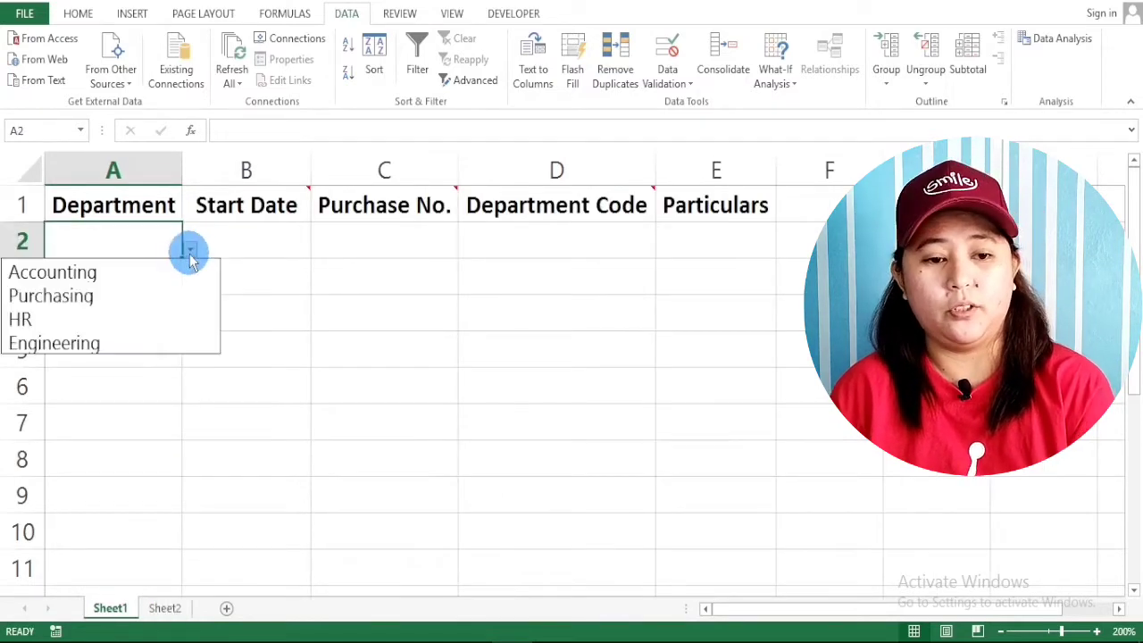
{"action": "left_click", "coordinate": [334, 352]}
{"action": "left_click", "coordinate": [165, 610]}
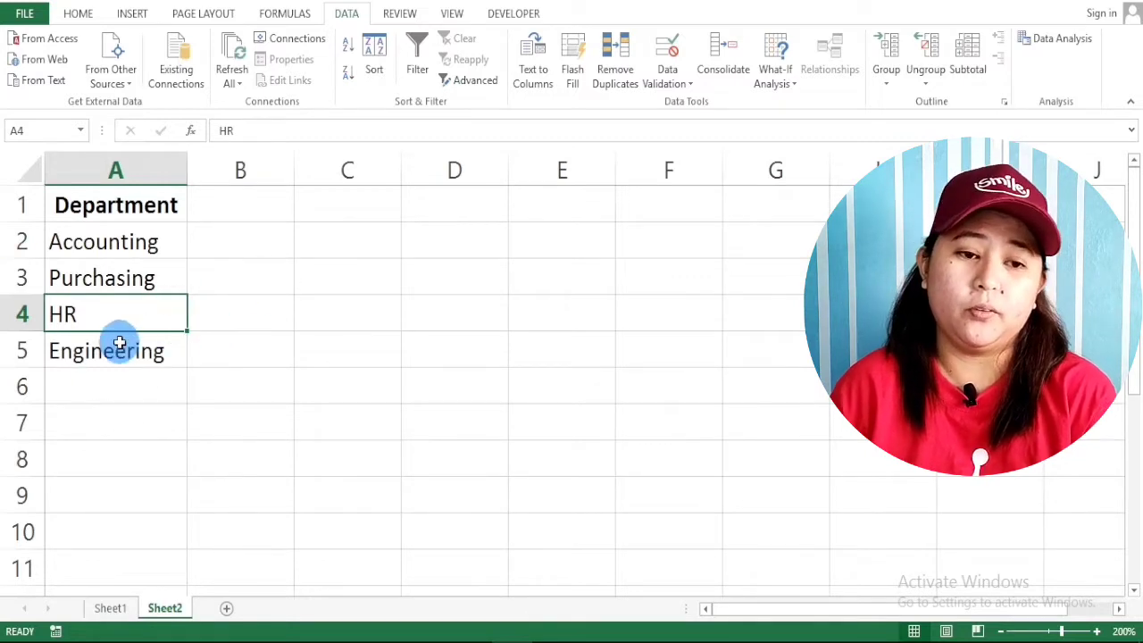
Select the Department heading and four department names in Sheet2's A1:A5 for a table.
{"action": "left_click", "coordinate": [120, 383]}
{"action": "left_click", "coordinate": [117, 433]}
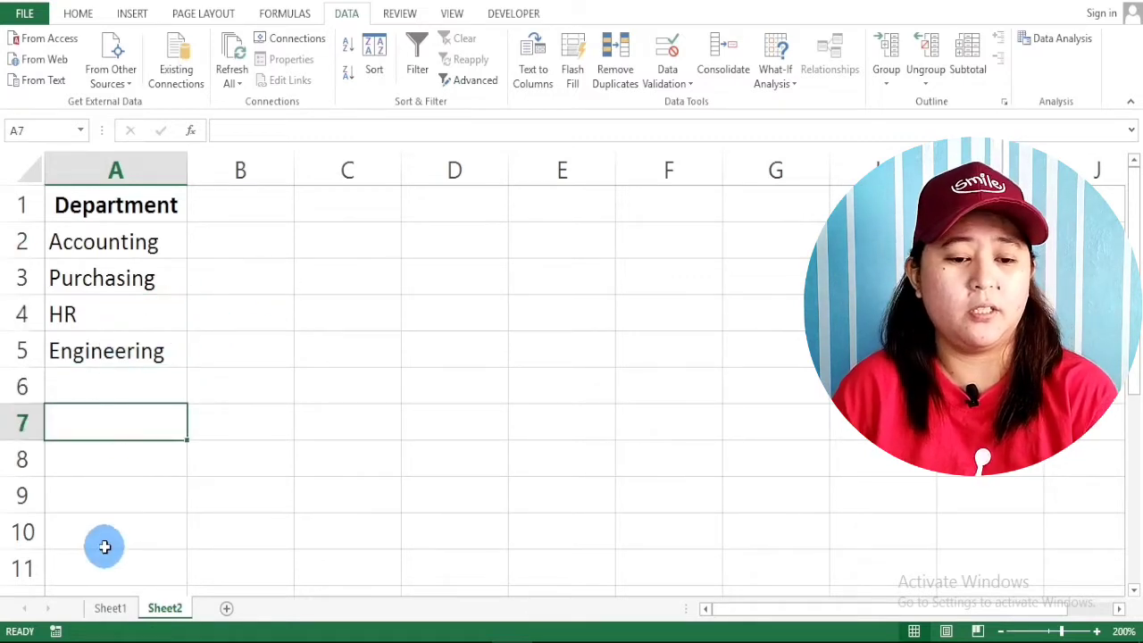
{"action": "left_click_drag", "start_coordinate": [105, 547], "coordinate": [104, 568]}
{"action": "left_click_drag", "start_coordinate": [107, 388], "coordinate": [102, 551]}
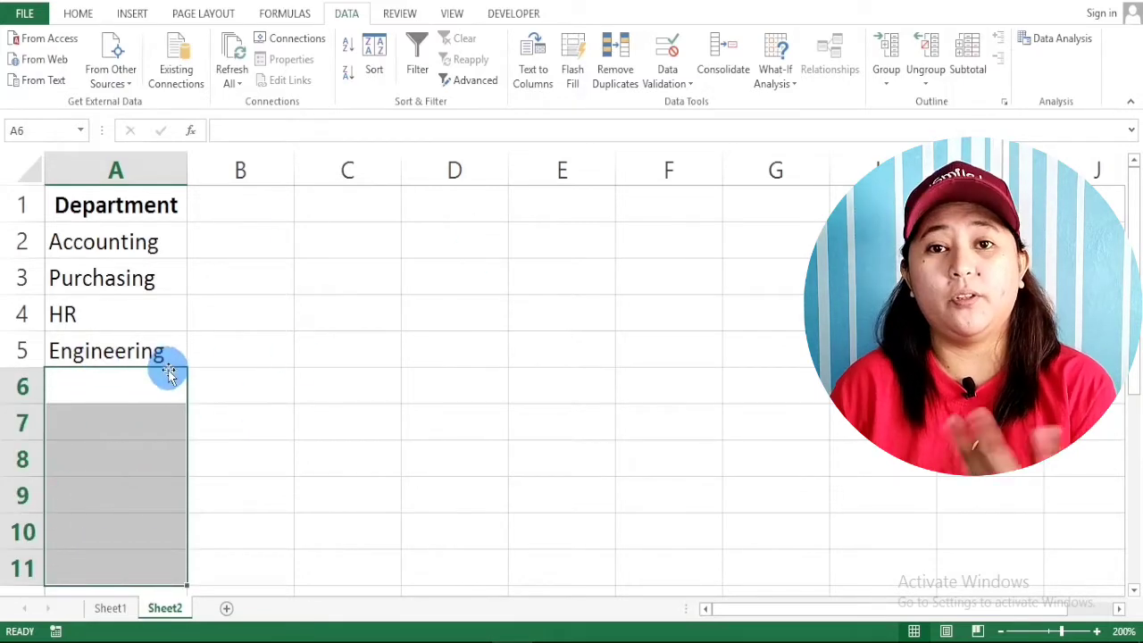
{"action": "left_click", "coordinate": [32, 348]}
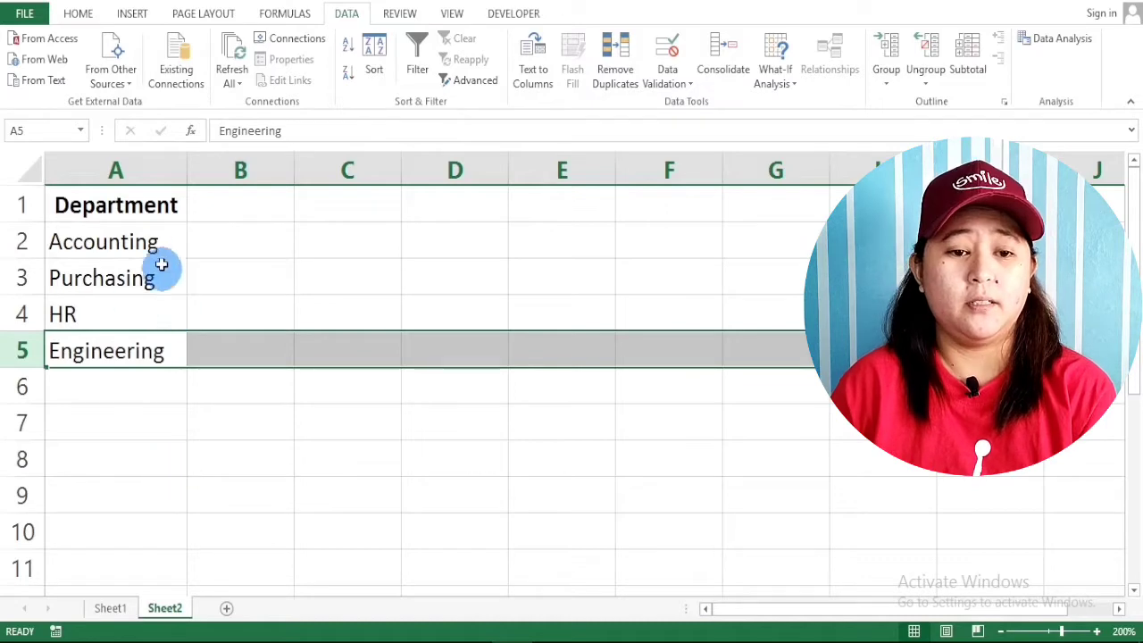
{"action": "left_click", "coordinate": [164, 608]}
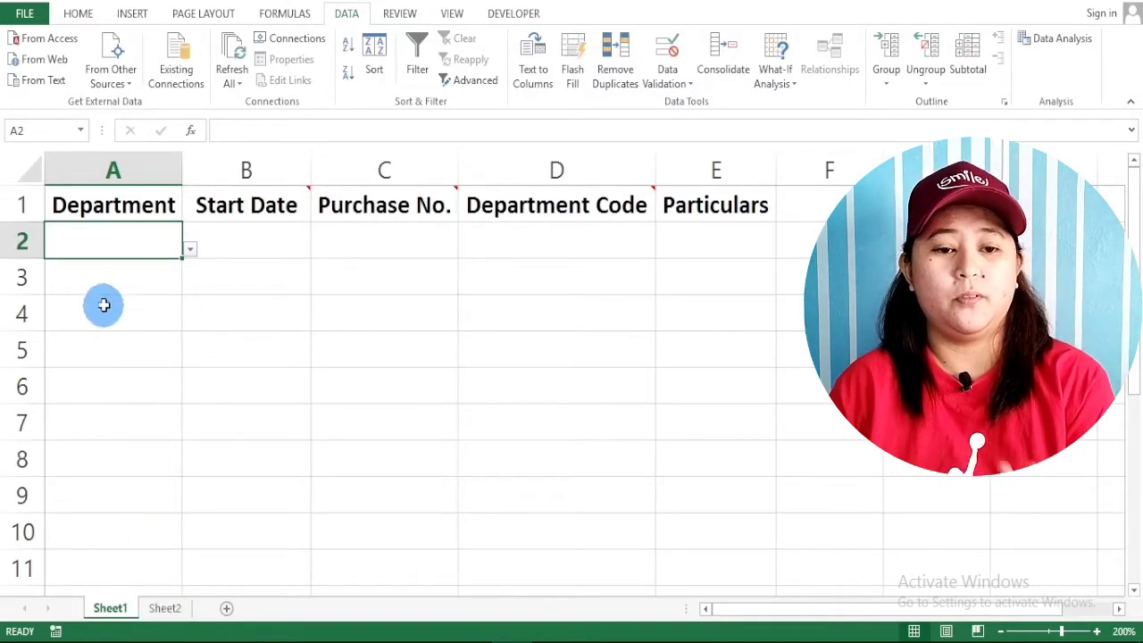
{"action": "left_click", "coordinate": [166, 607]}
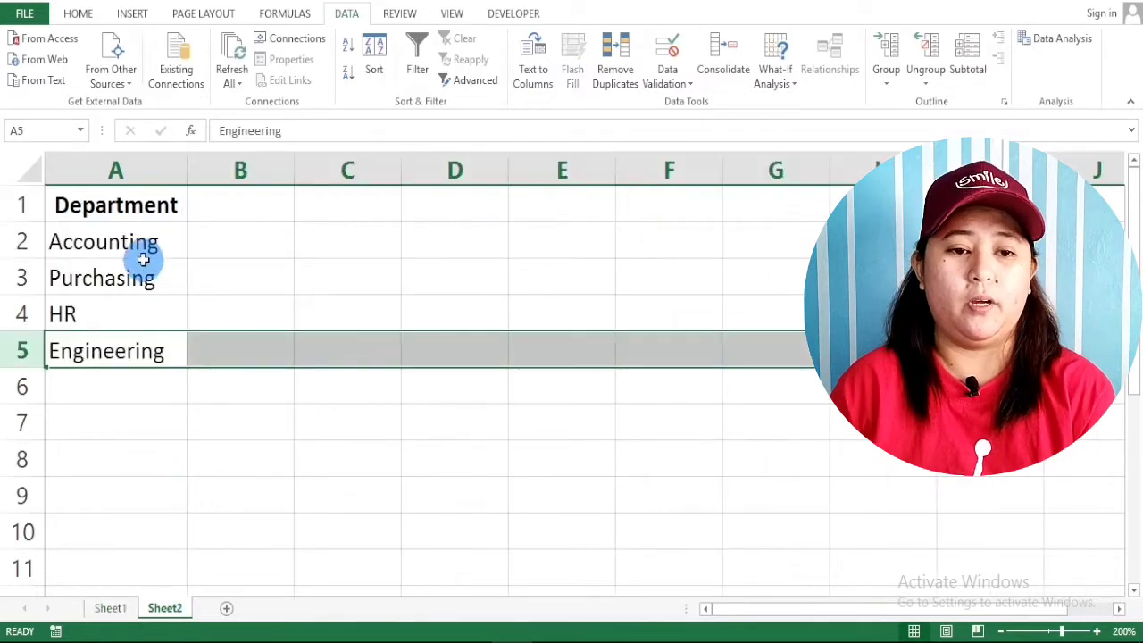
{"action": "left_click", "coordinate": [141, 205]}
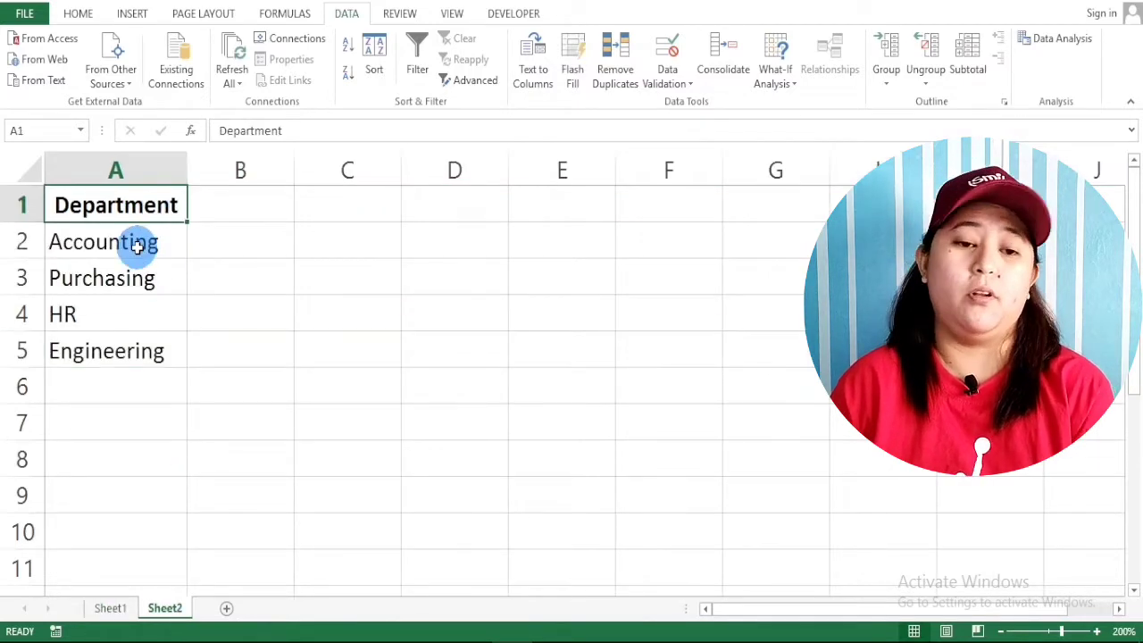
{"action": "left_click_drag", "start_coordinate": [144, 212], "coordinate": [148, 352]}
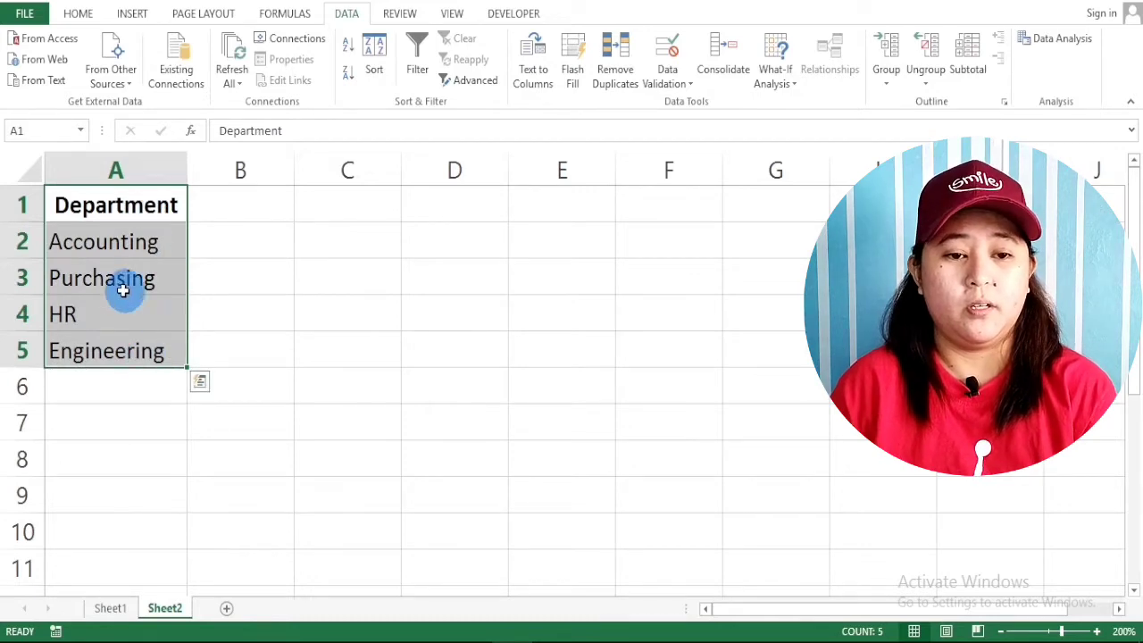
{"action": "left_click", "coordinate": [110, 241]}
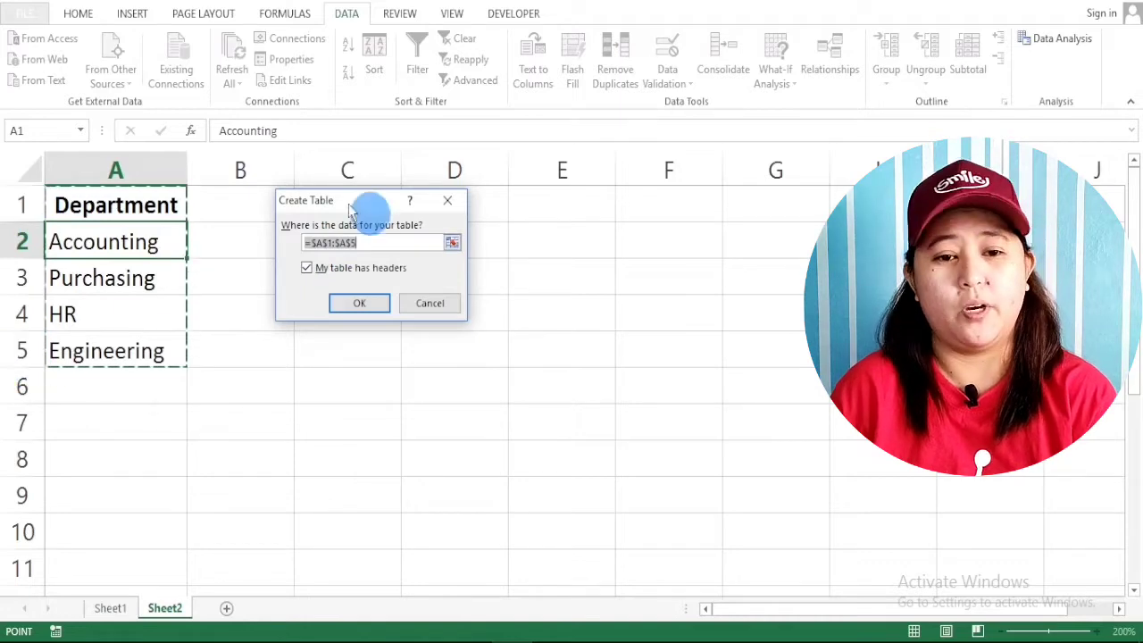
Create the headed table from A1:A5, clear its table style, and begin renaming it.
{"action": "left_click", "coordinate": [355, 305]}
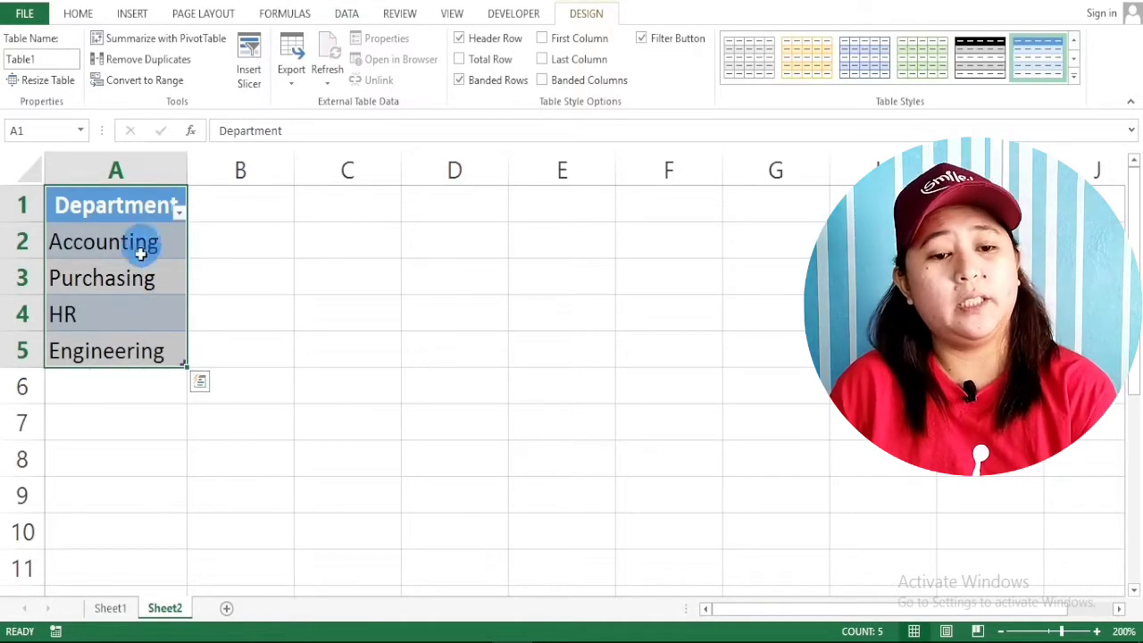
{"action": "left_click", "coordinate": [1074, 78]}
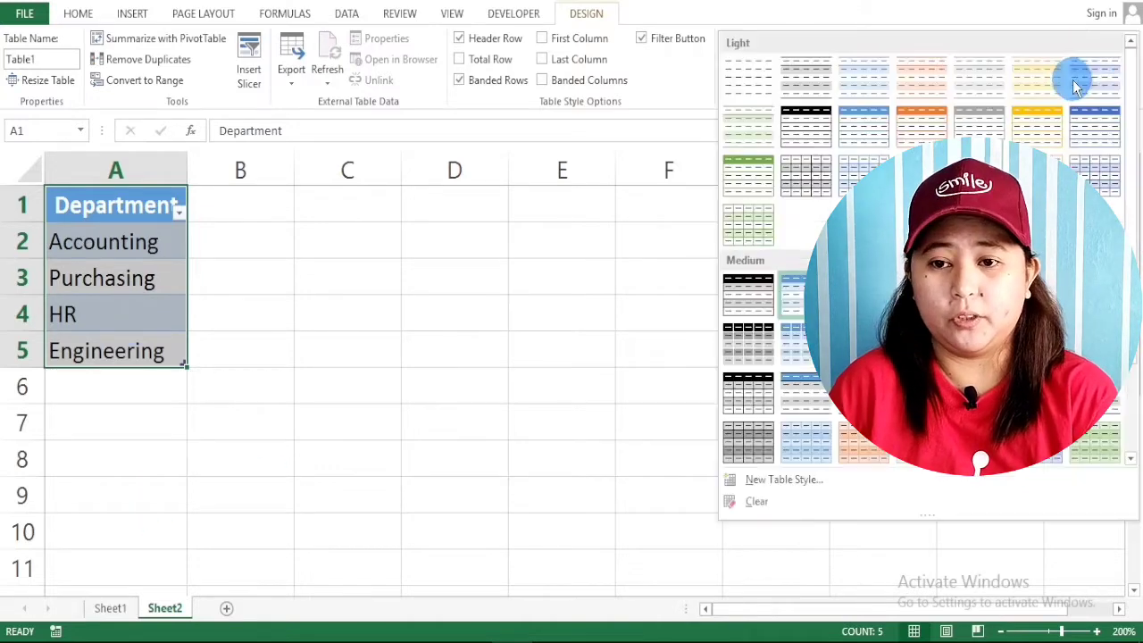
{"action": "left_click", "coordinate": [759, 503]}
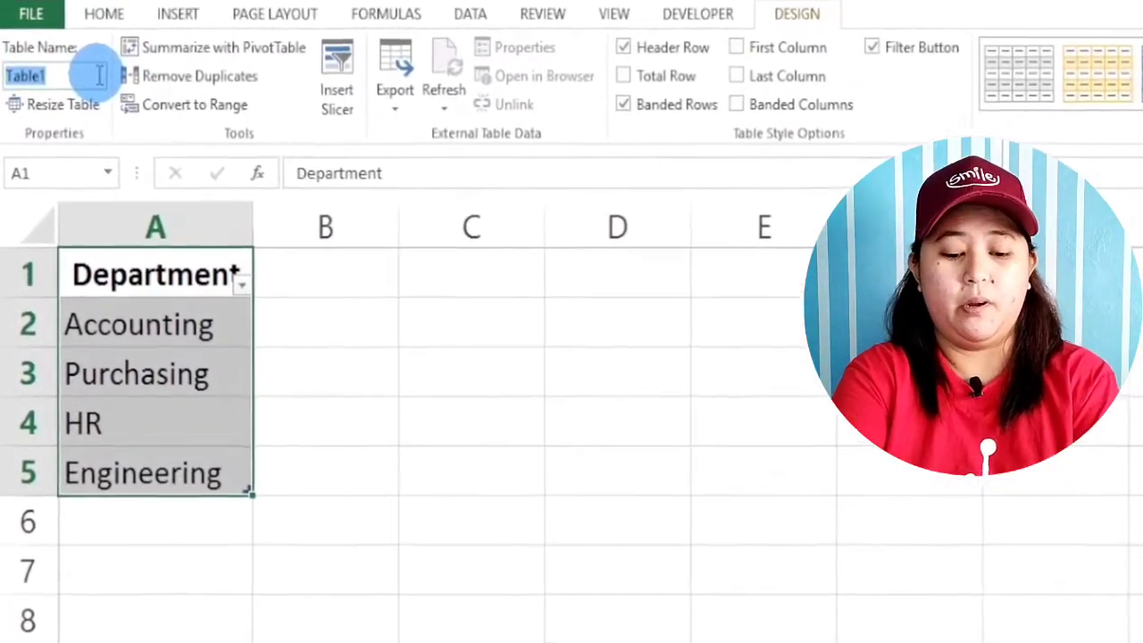
{"action": "type", "text": "T"}
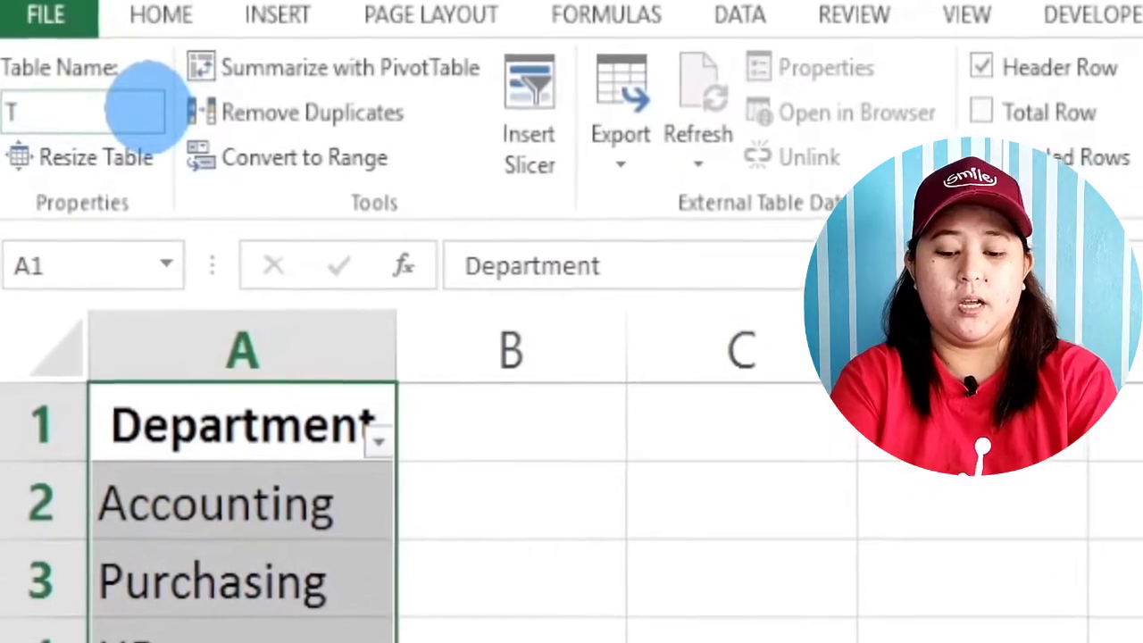
{"action": "type", "text": "ableDept"}
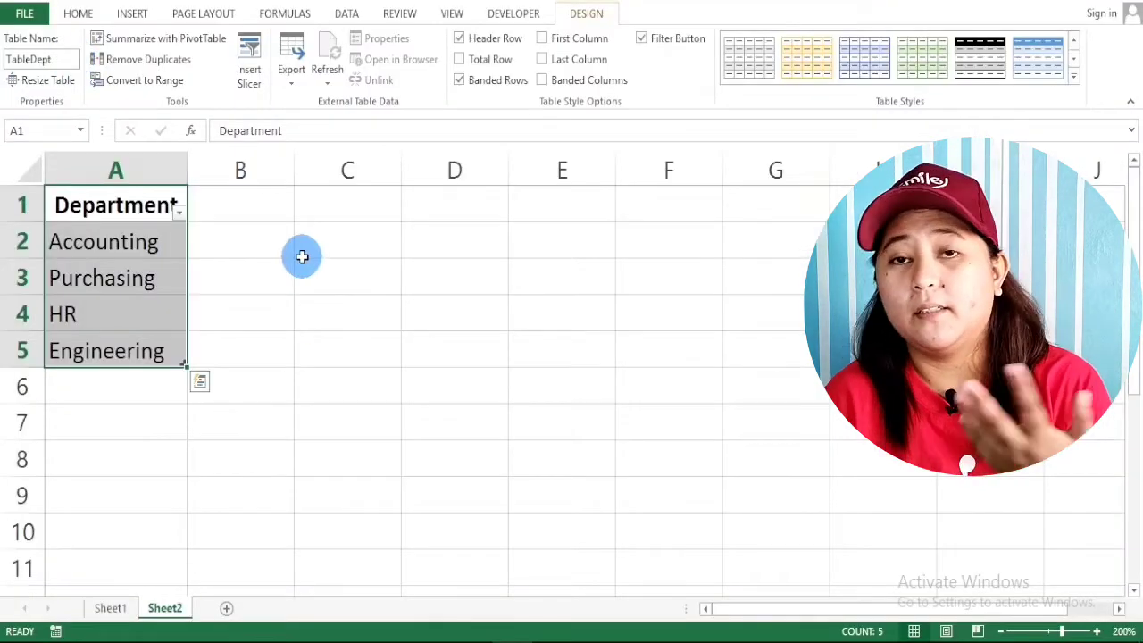
Preview =TableDept[Department] in C1, copy the reference, cancel it, and return to Sheet1.
{"action": "left_click", "coordinate": [219, 239]}
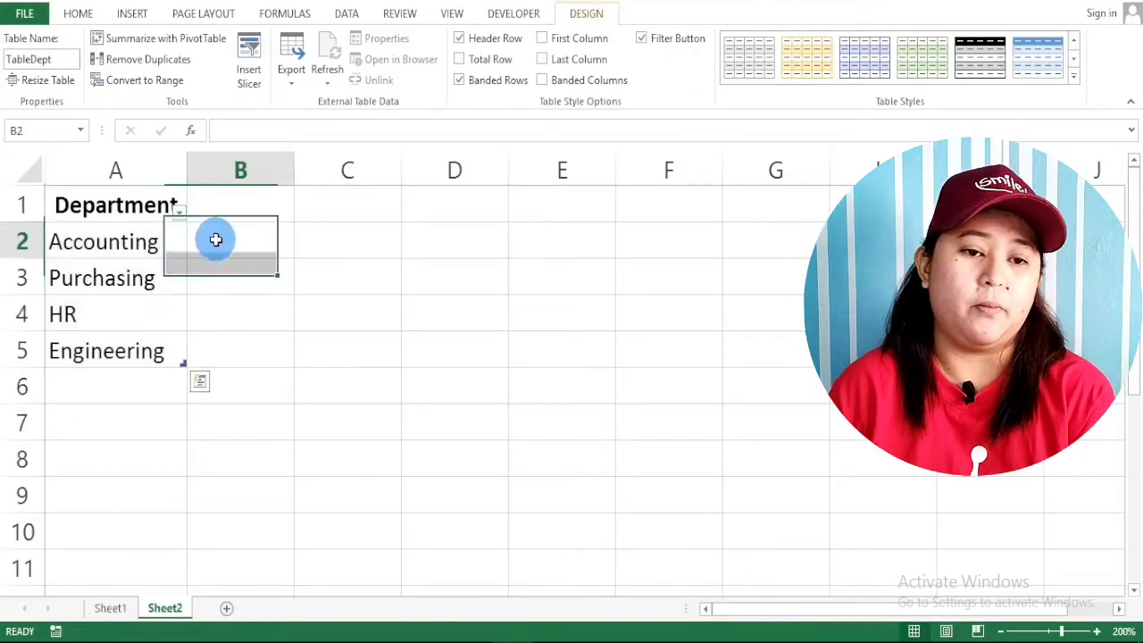
{"action": "left_click", "coordinate": [324, 205]}
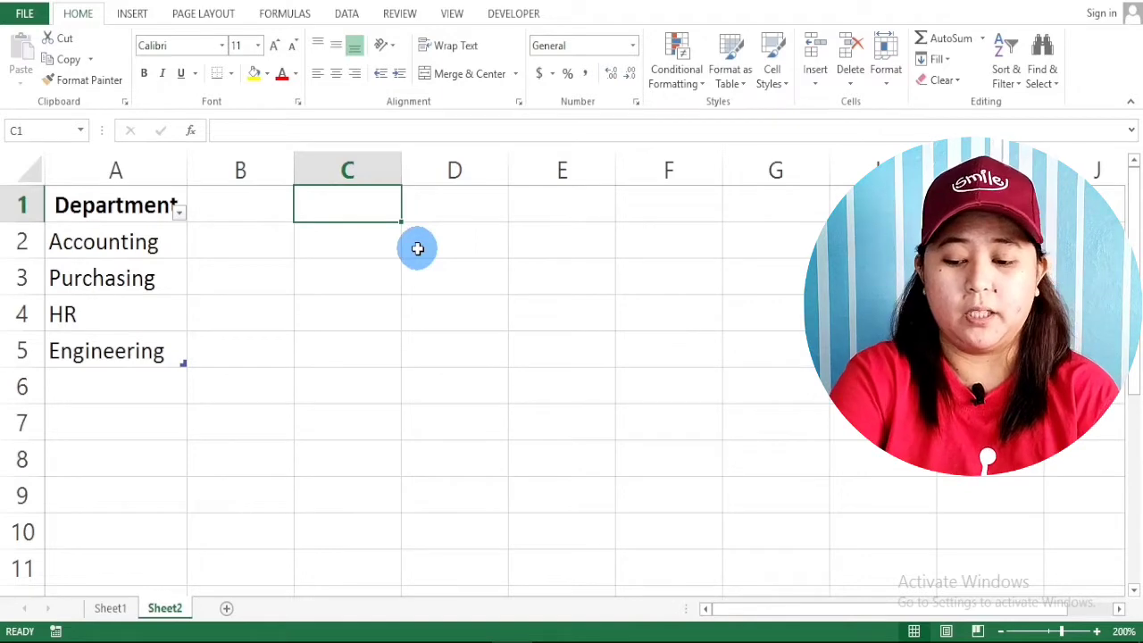
{"action": "type", "text": "="}
{"action": "left_click", "coordinate": [130, 186]}
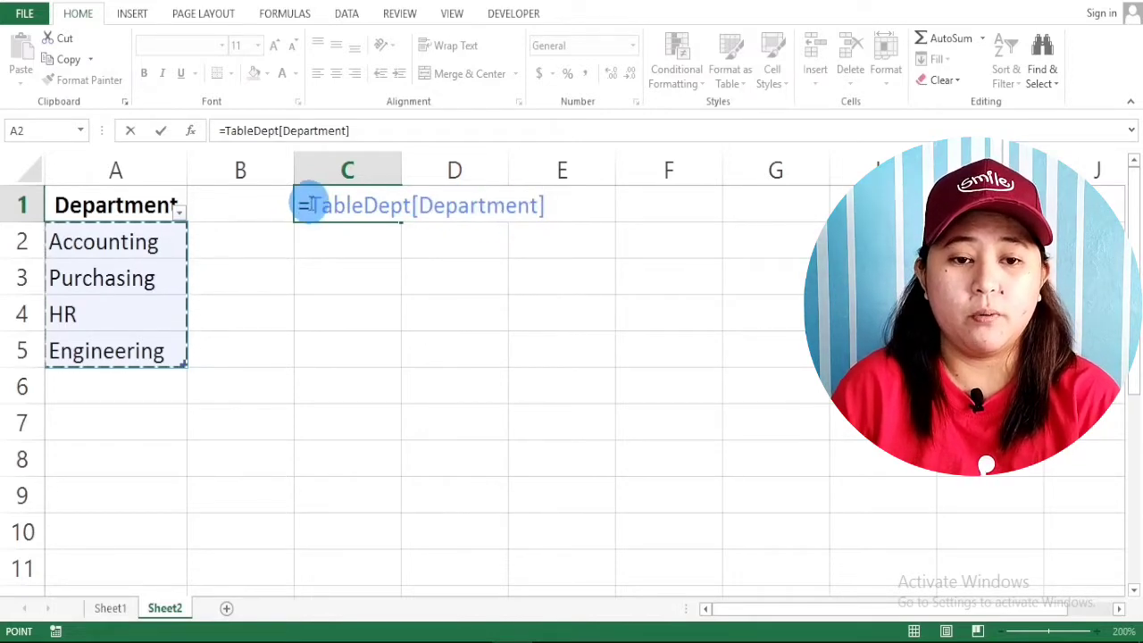
{"action": "left_click_drag", "start_coordinate": [310, 205], "coordinate": [563, 203]}
{"action": "key", "text": "ctrl+c"}
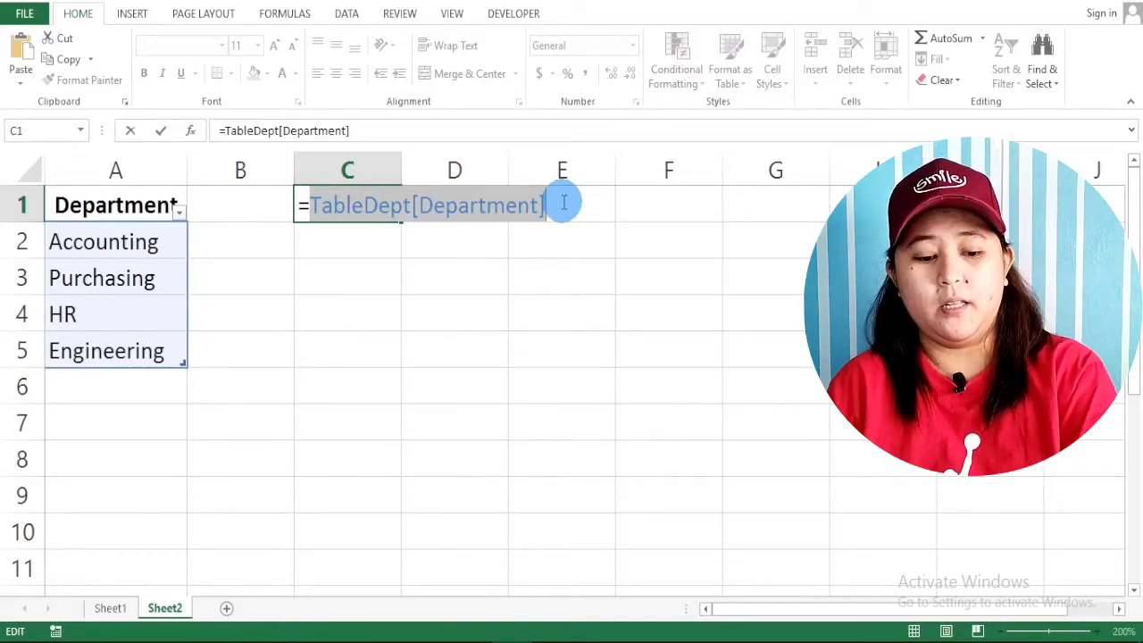
{"action": "key", "text": "Escape"}
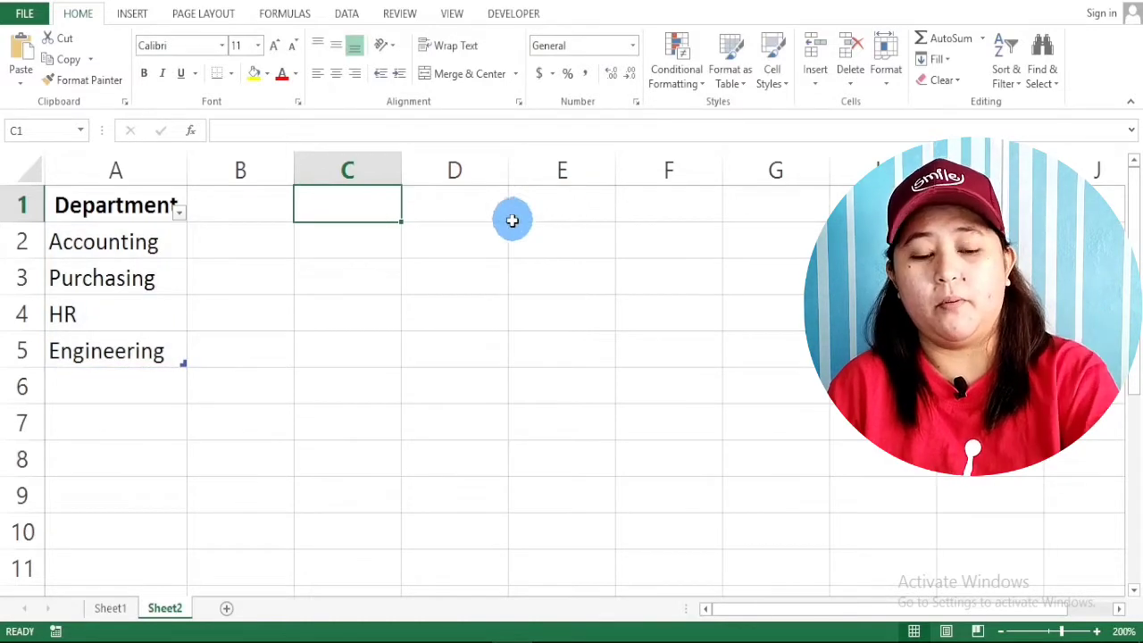
{"action": "left_click", "coordinate": [111, 608]}
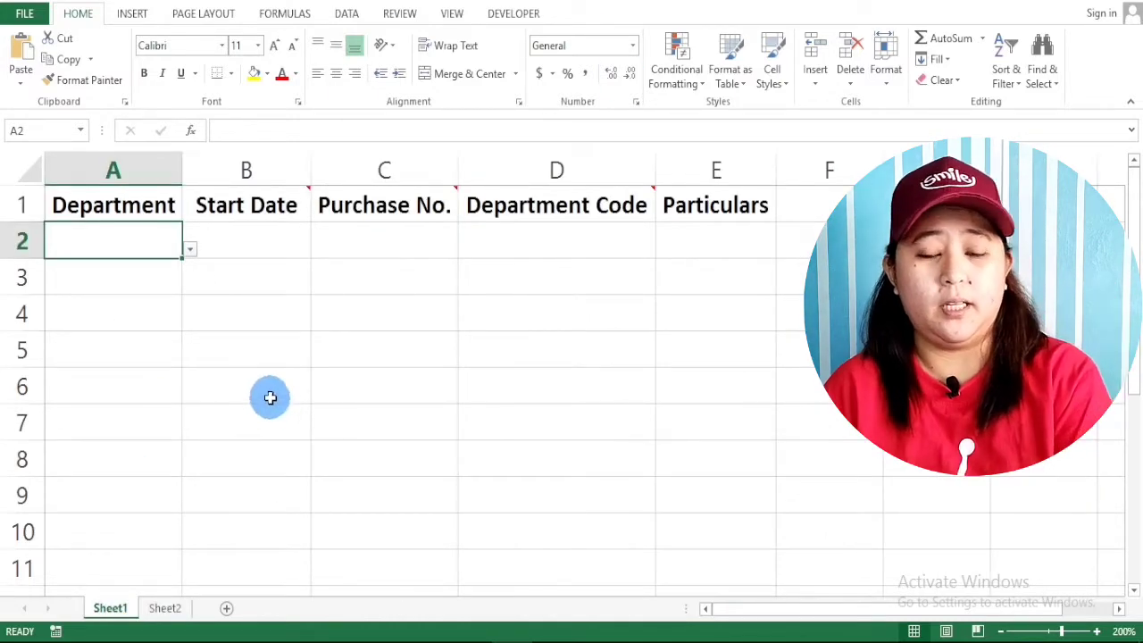
Reopen A2's Data Validation settings, keeping List as the allowed type.
{"action": "left_click", "coordinate": [347, 14]}
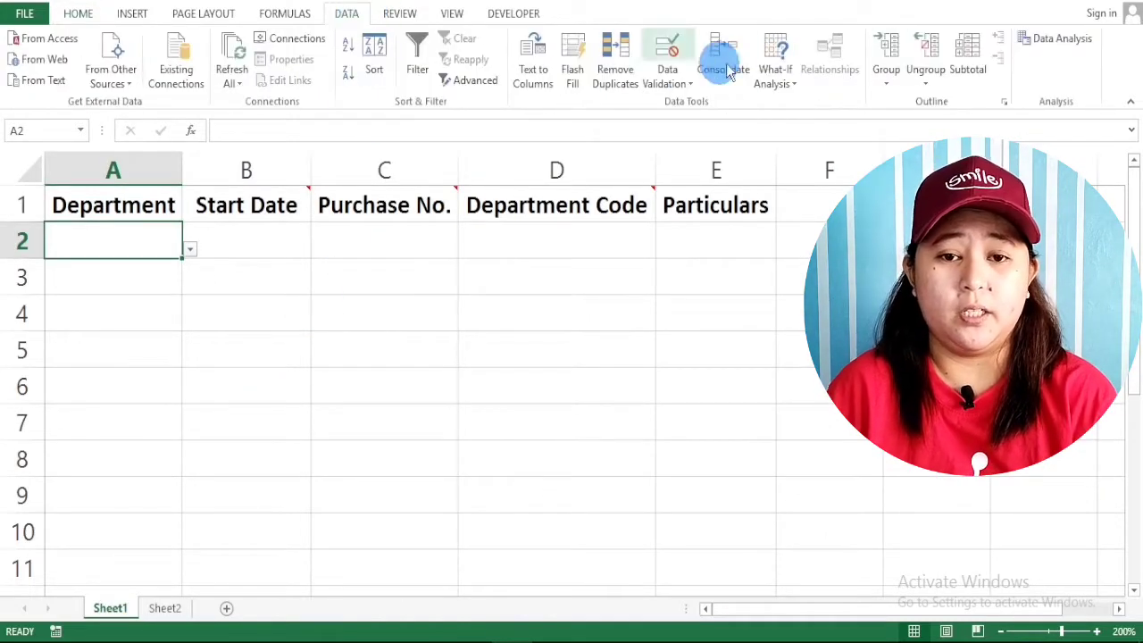
{"action": "left_click", "coordinate": [684, 84]}
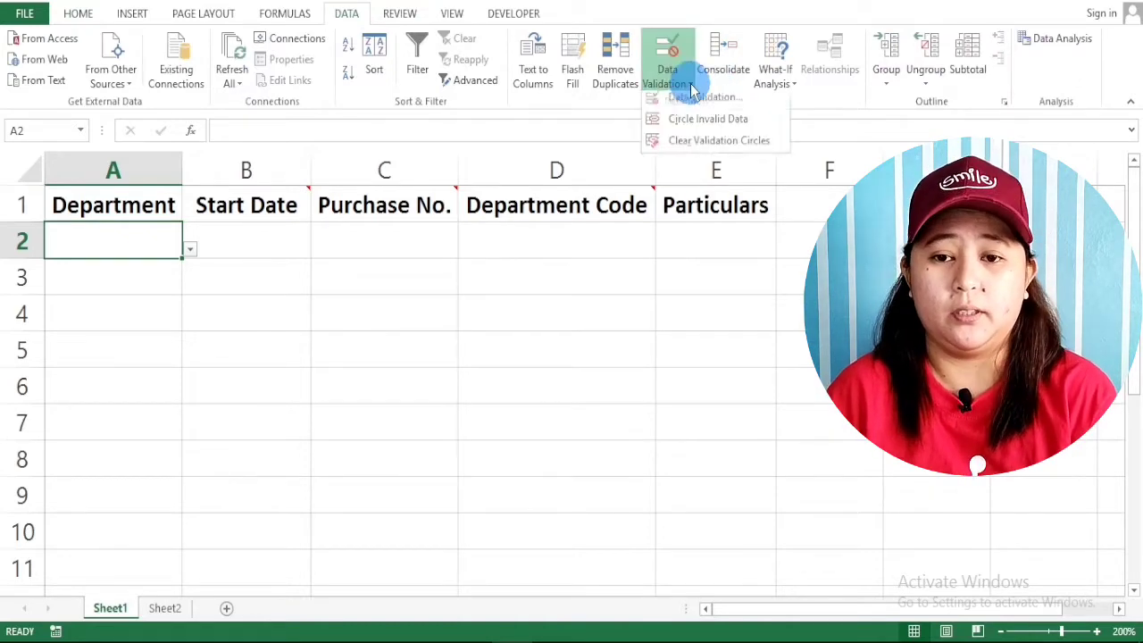
{"action": "left_click", "coordinate": [691, 100]}
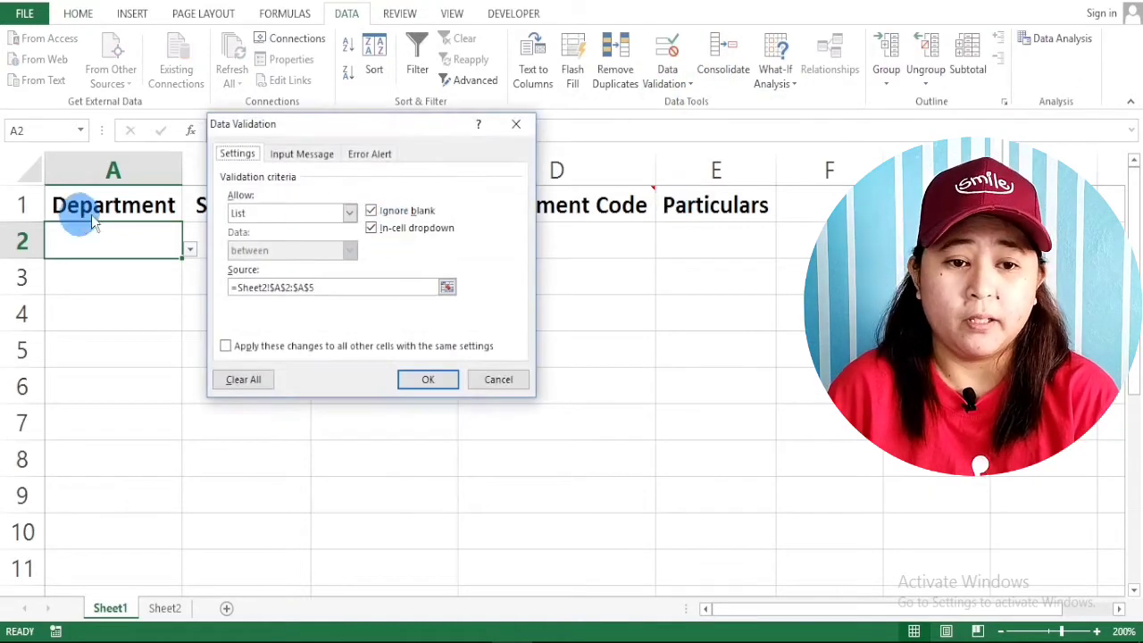
{"action": "left_click", "coordinate": [341, 212]}
{"action": "left_click", "coordinate": [254, 265]}
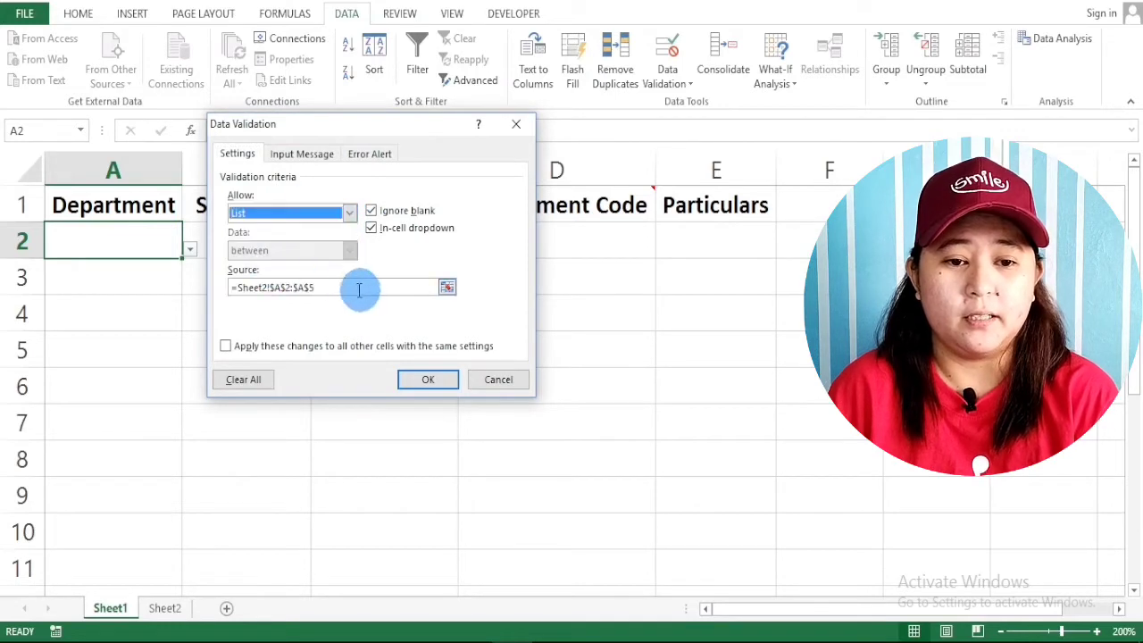
Paste =TableDept[Department] as the list source and confirm, triggering Excel's formula-problem warning.
{"action": "left_click_drag", "start_coordinate": [326, 286], "coordinate": [270, 286]}
{"action": "left_click_drag", "start_coordinate": [364, 304], "coordinate": [317, 308]}
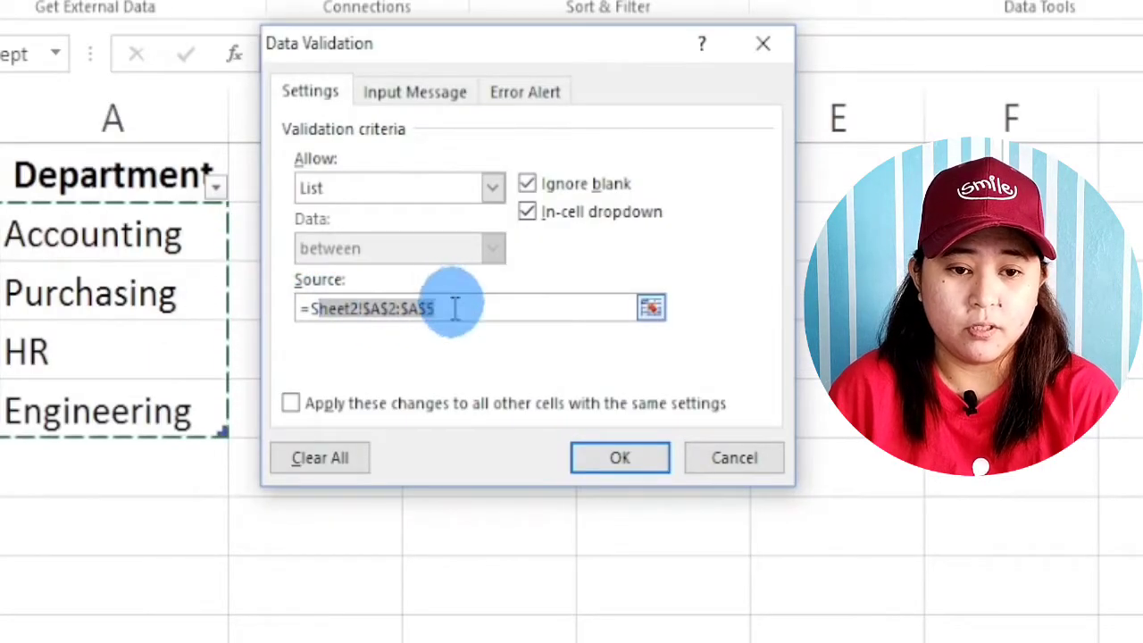
{"action": "type", "text": "S"}
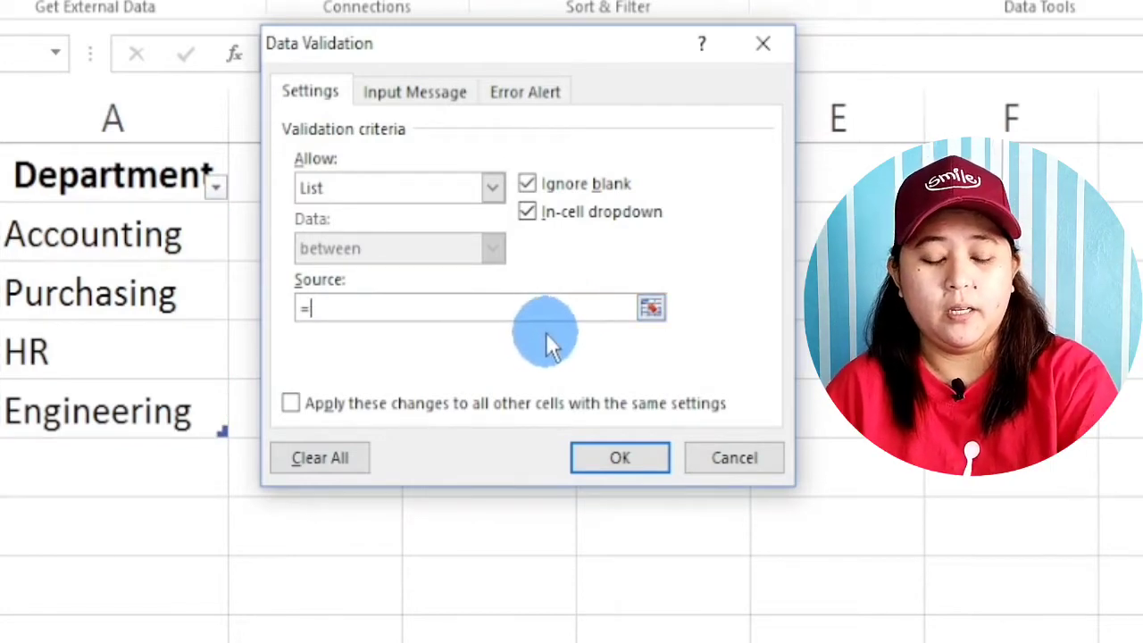
{"action": "key", "text": "ctrl+v"}
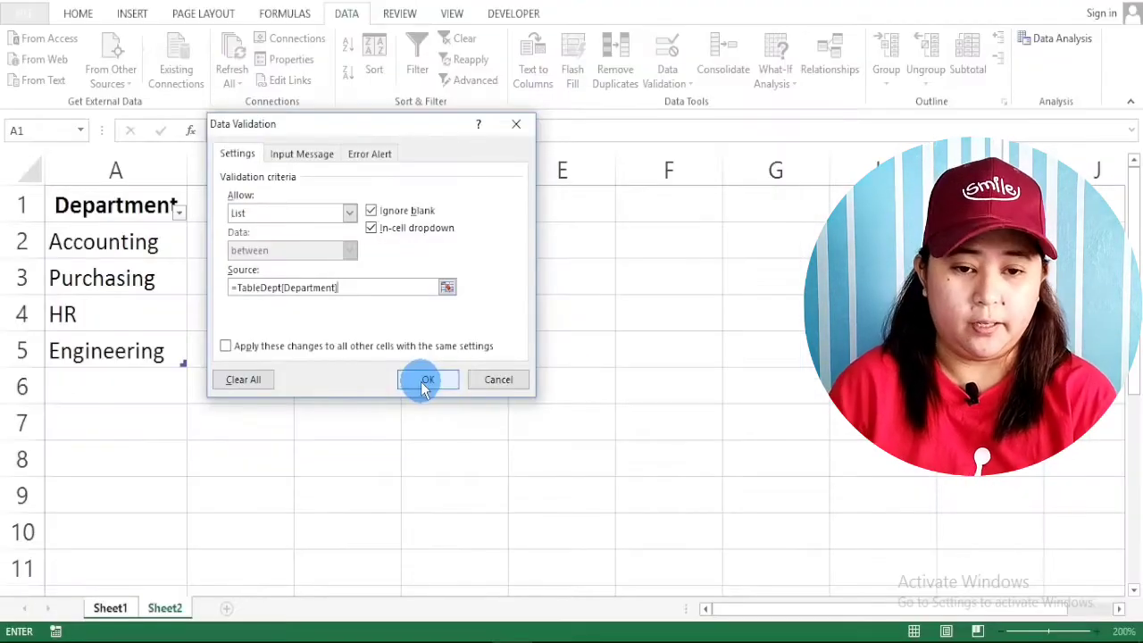
{"action": "left_click", "coordinate": [427, 382]}
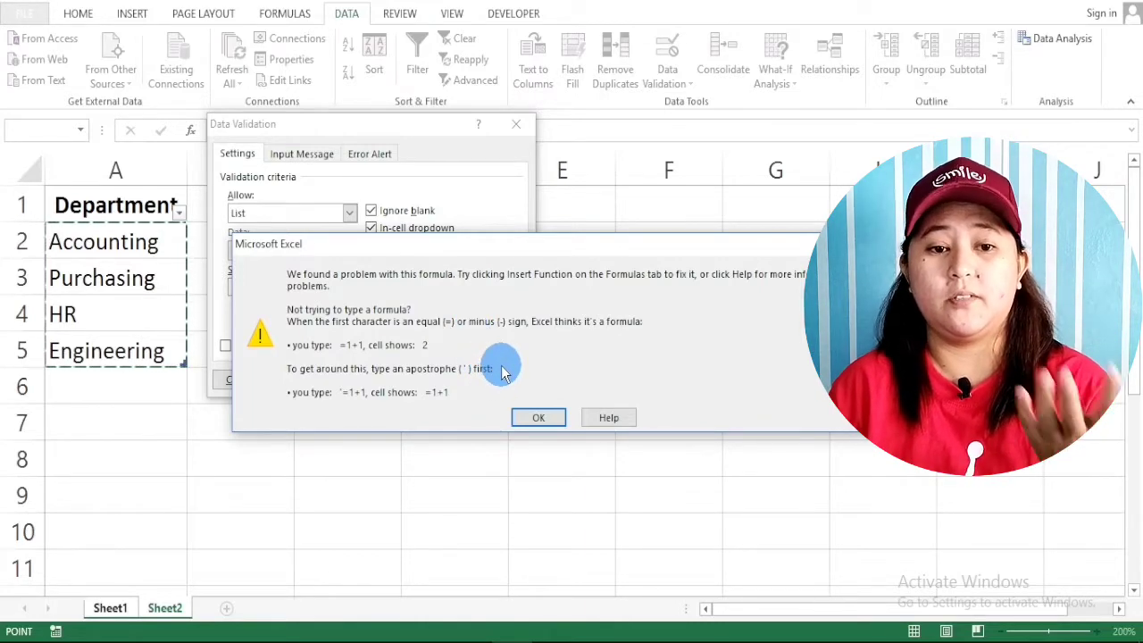
Dismiss the formula error and change A2's list source to =Indirect("TableDept[Department]").
{"action": "left_click", "coordinate": [539, 417]}
{"action": "left_click", "coordinate": [236, 286]}
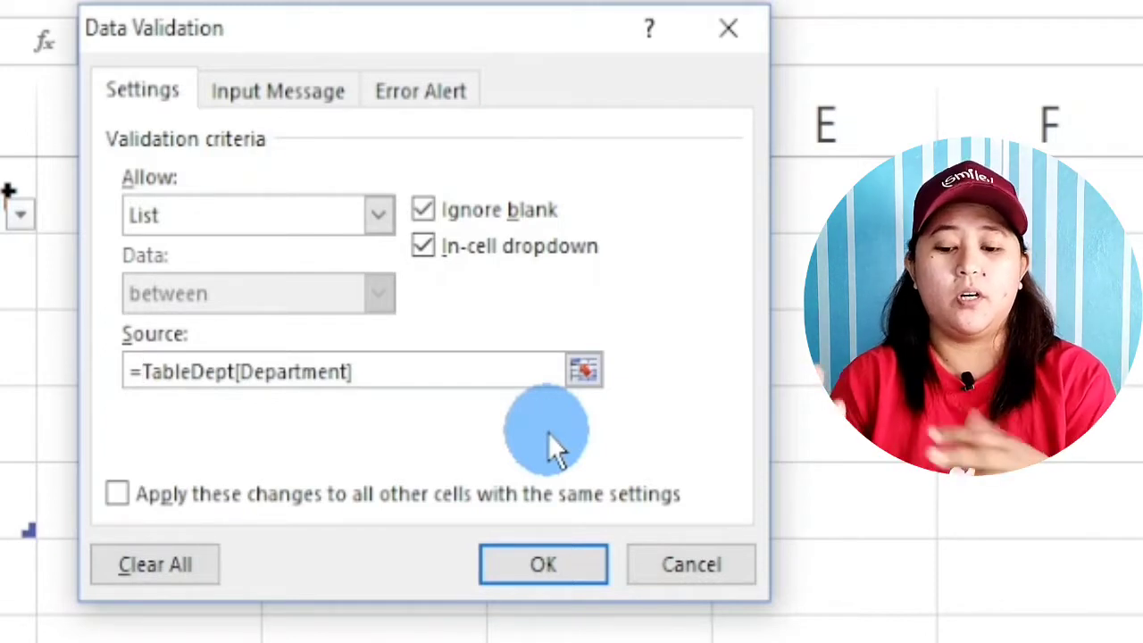
{"action": "type", "text": "Indi"}
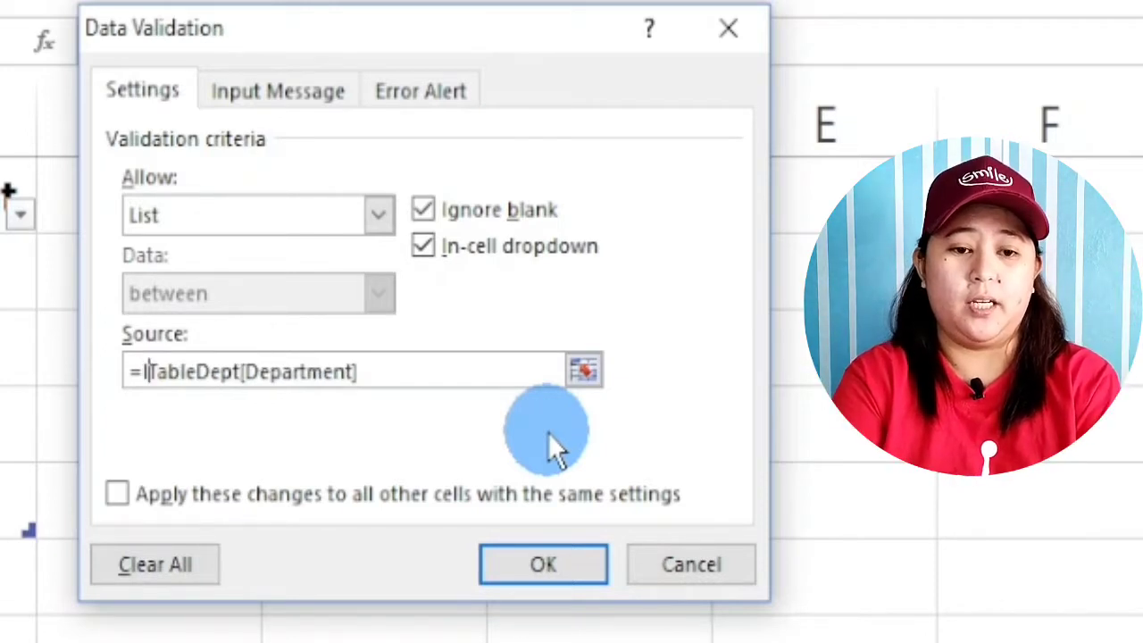
{"action": "type", "text": "rec"}
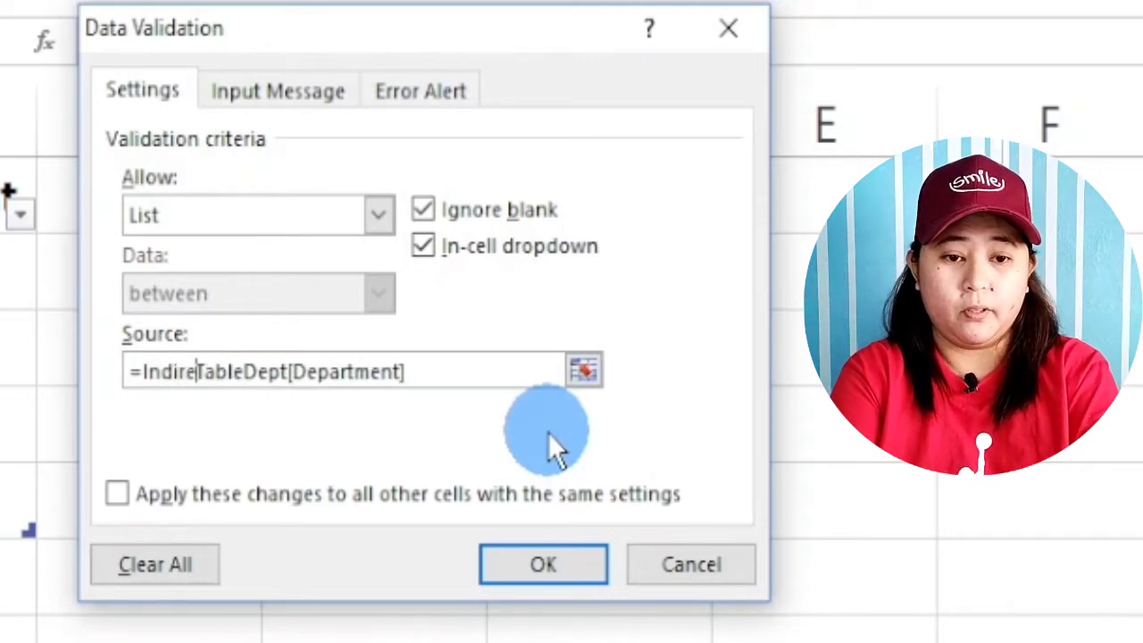
{"action": "type", "text": "t"}
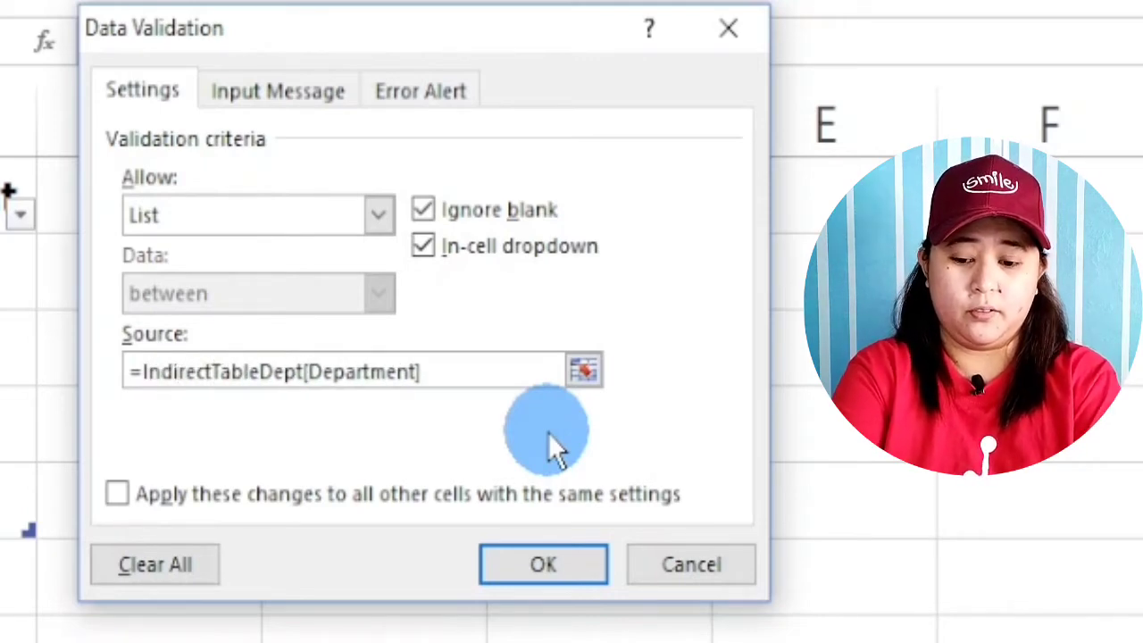
{"action": "type", "text": "("}
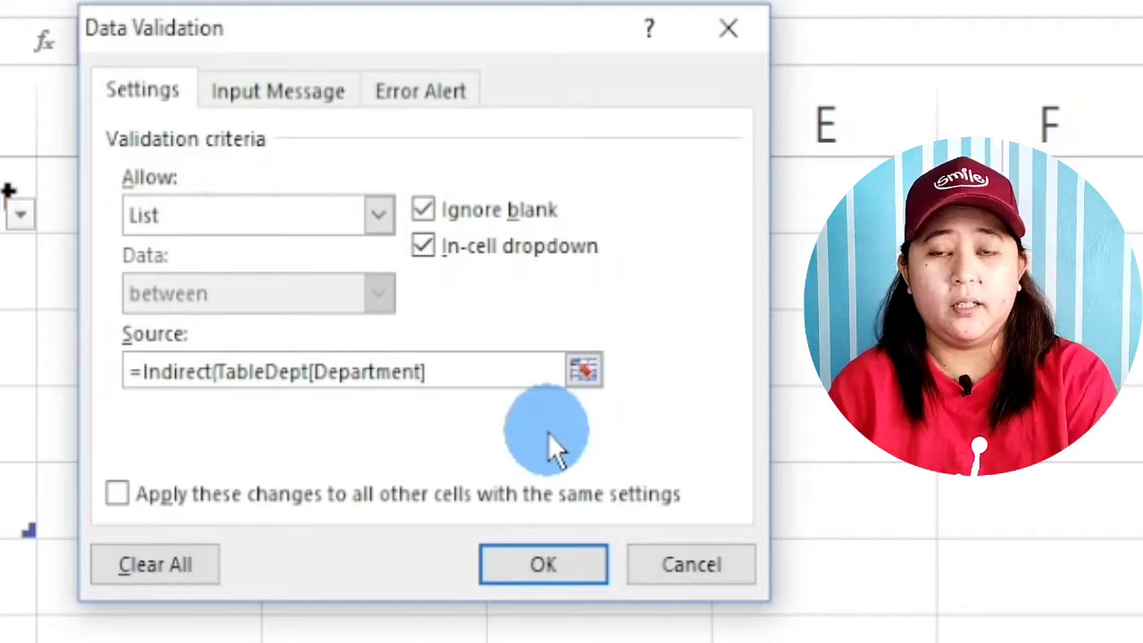
{"action": "type", "text": "\""}
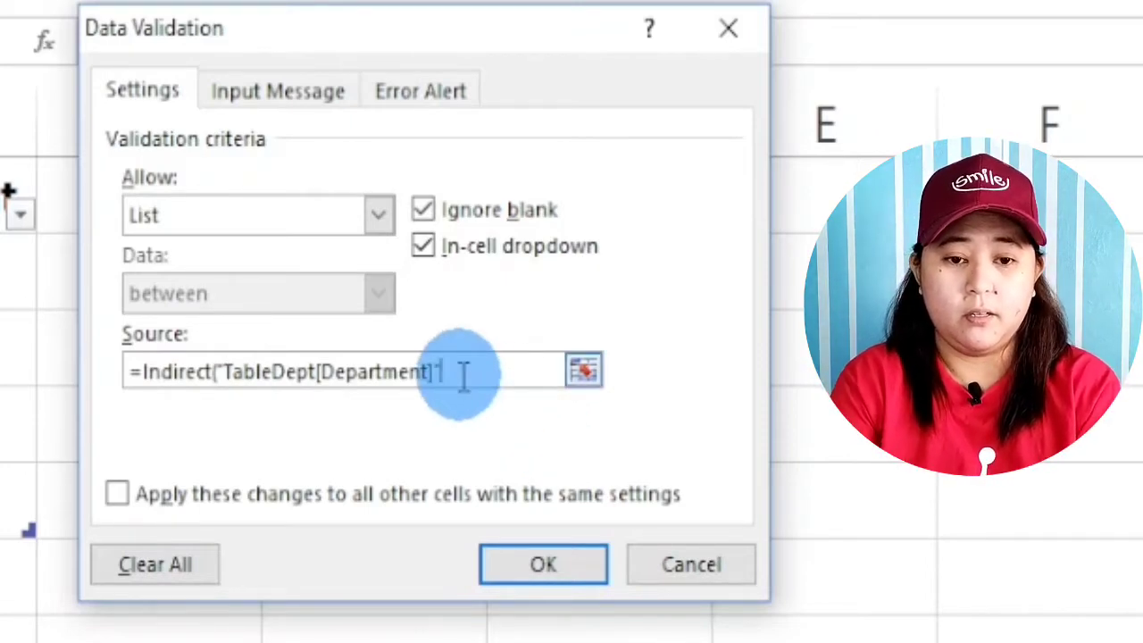
{"action": "type", "text": "\""}
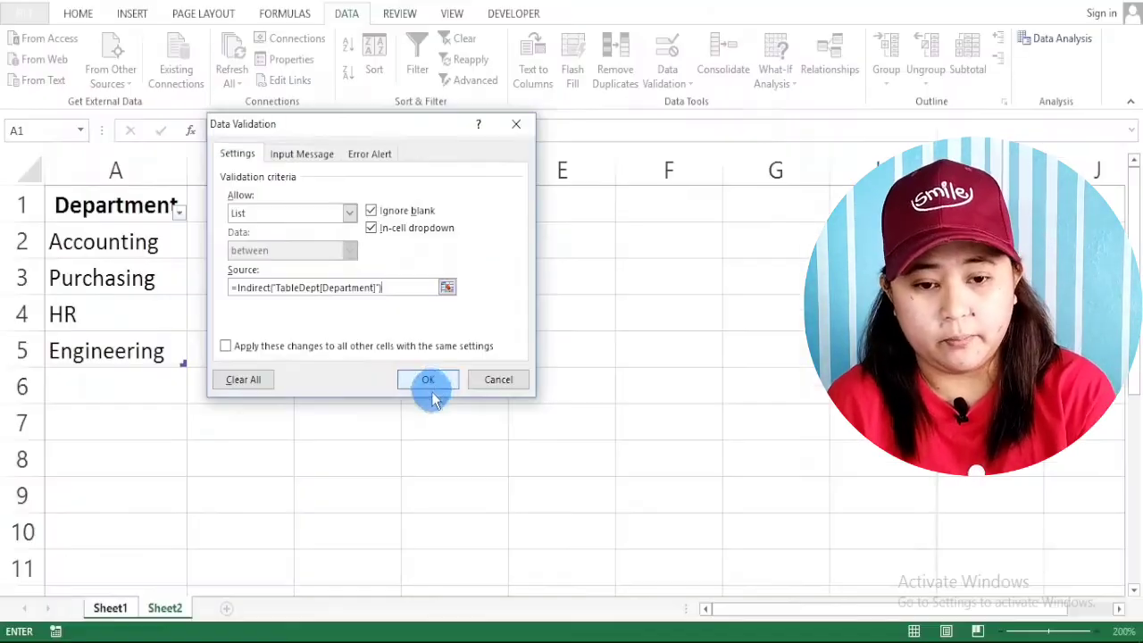
{"action": "left_click", "coordinate": [543, 564]}
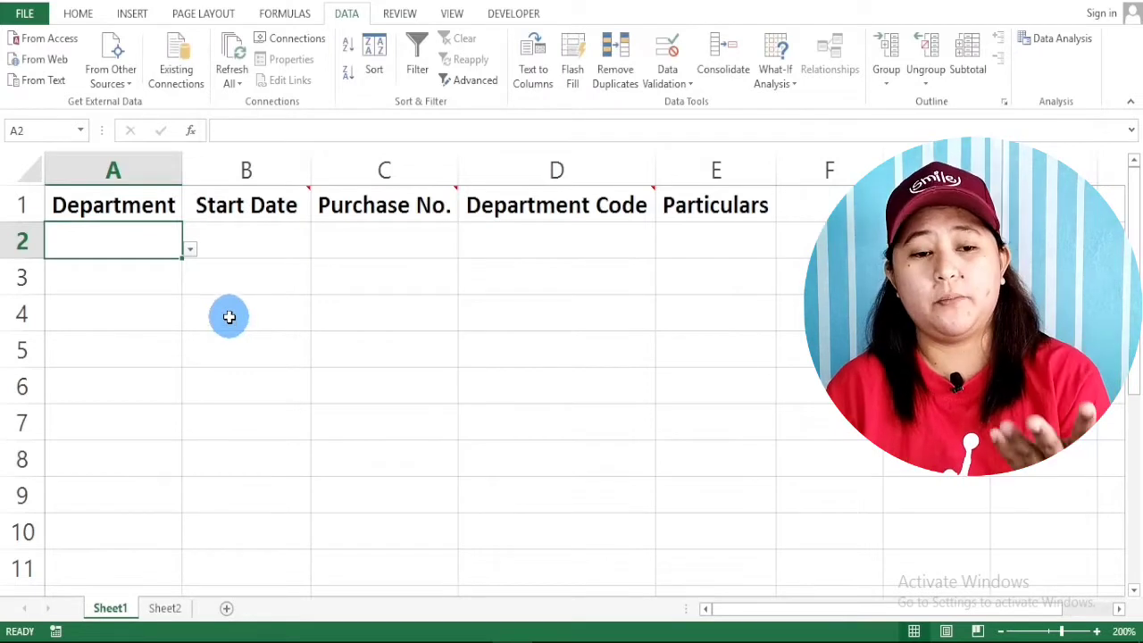
Check A2's department choices, then add Sales in Sheet2 cell A6 below the list.
{"action": "left_click", "coordinate": [187, 250]}
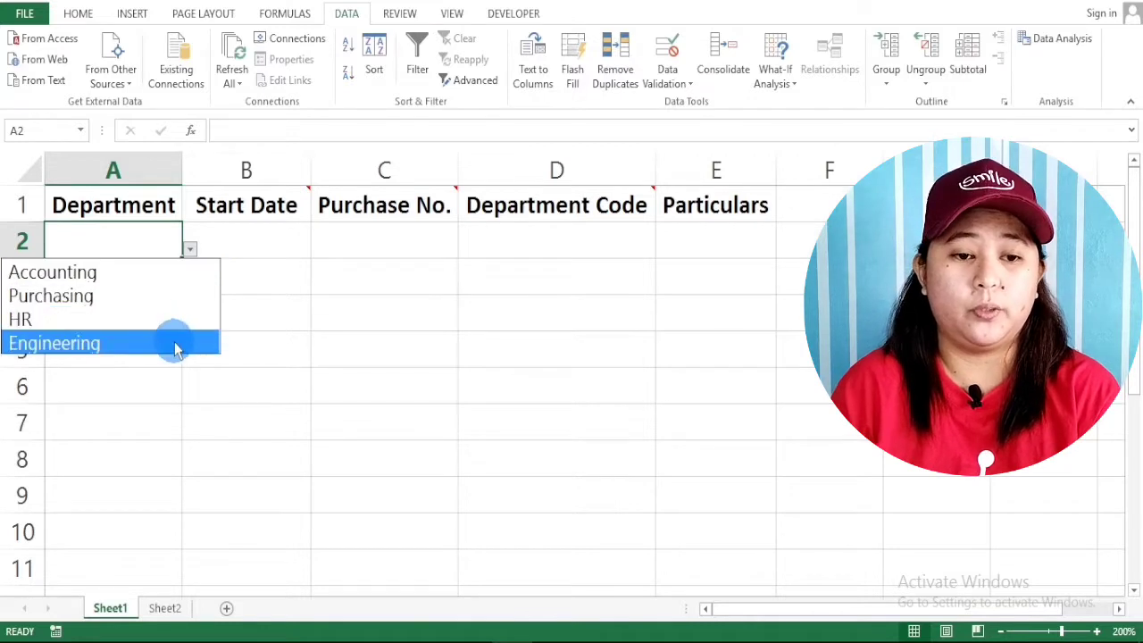
{"action": "left_click", "coordinate": [157, 611]}
{"action": "left_click", "coordinate": [165, 610]}
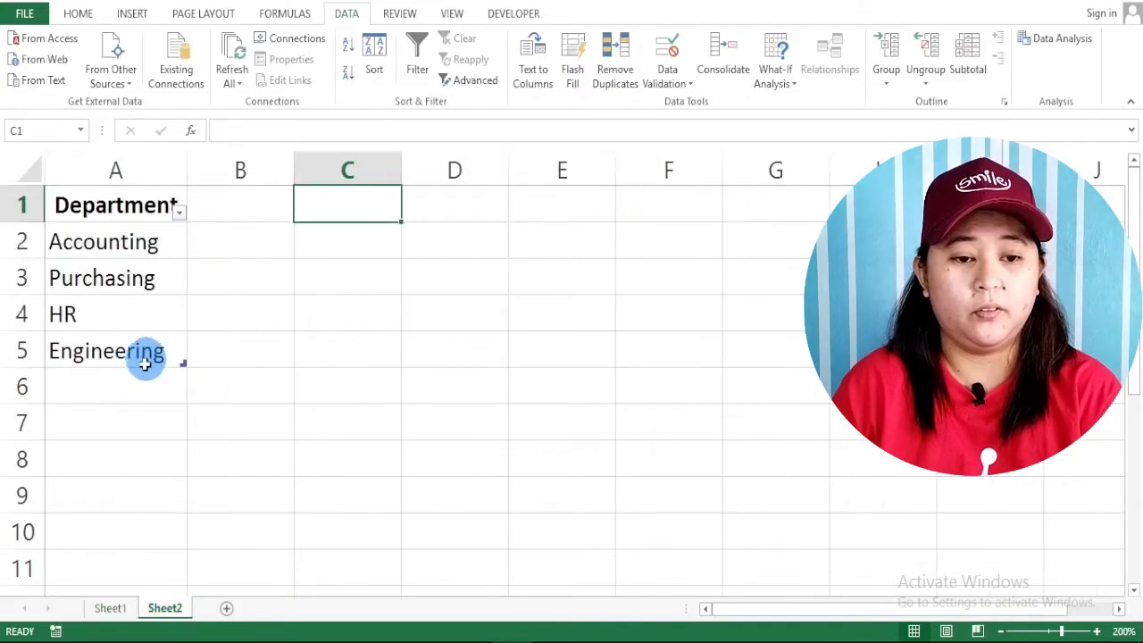
{"action": "left_click", "coordinate": [85, 393]}
{"action": "type", "text": "Sales"}
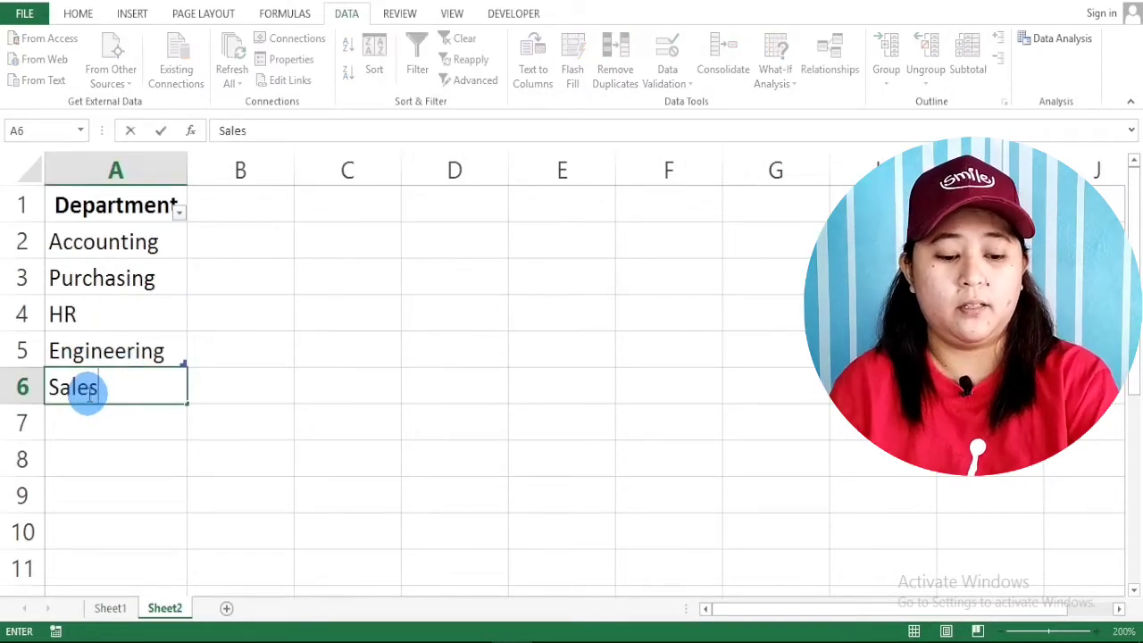
{"action": "key", "text": "Return"}
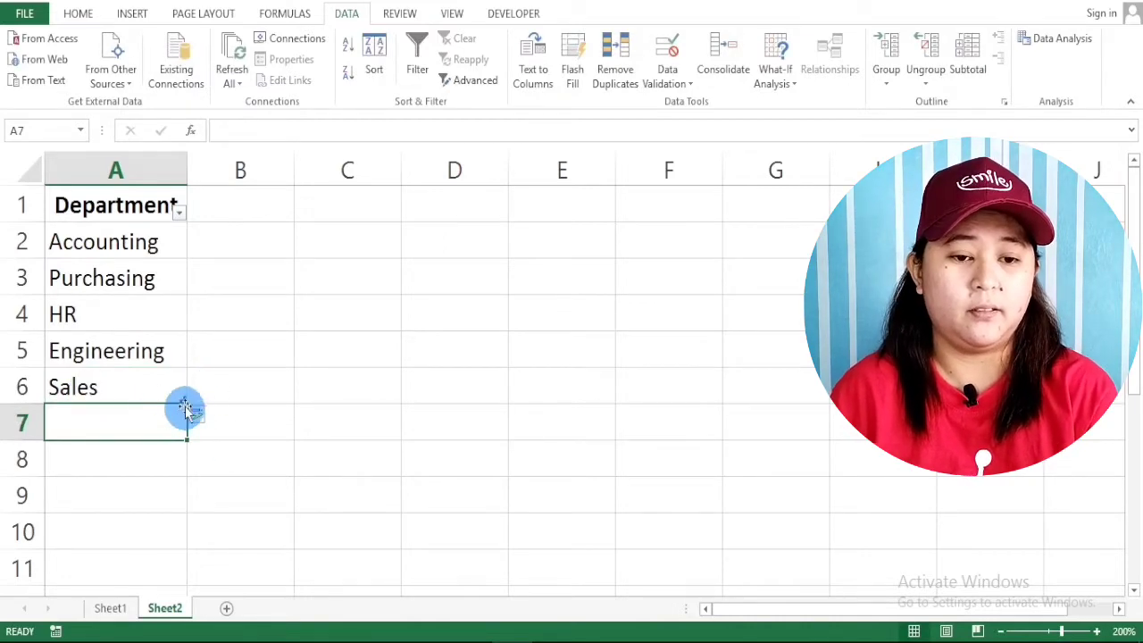
Confirm on Sheet1 that A2's dropdown now includes Sales among the five departments.
{"action": "left_click", "coordinate": [110, 609]}
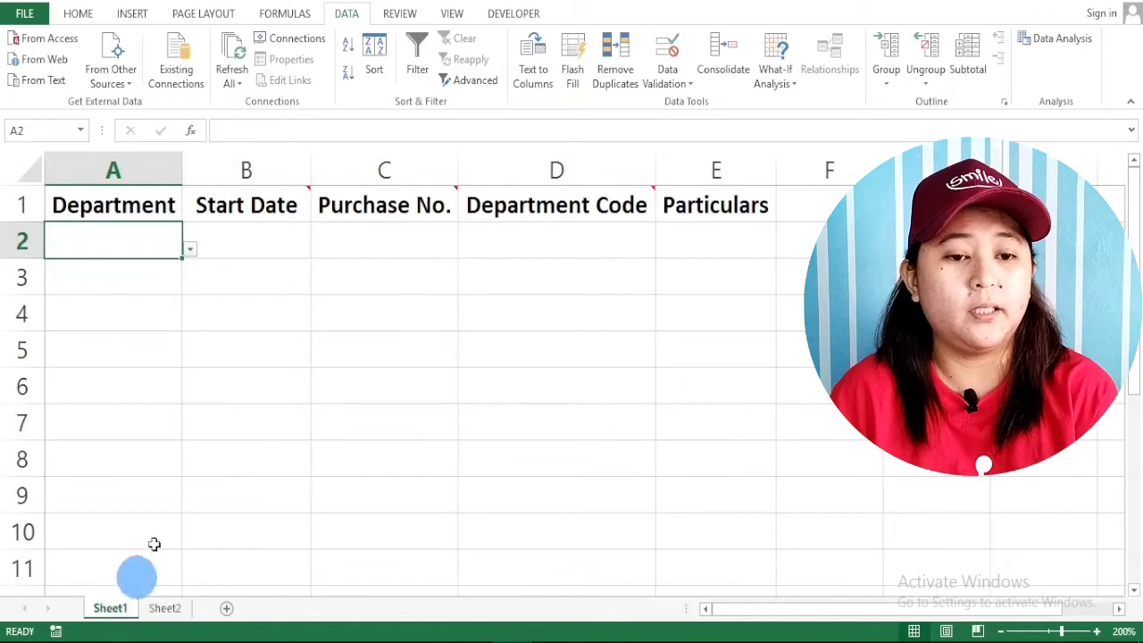
{"action": "left_click", "coordinate": [190, 251]}
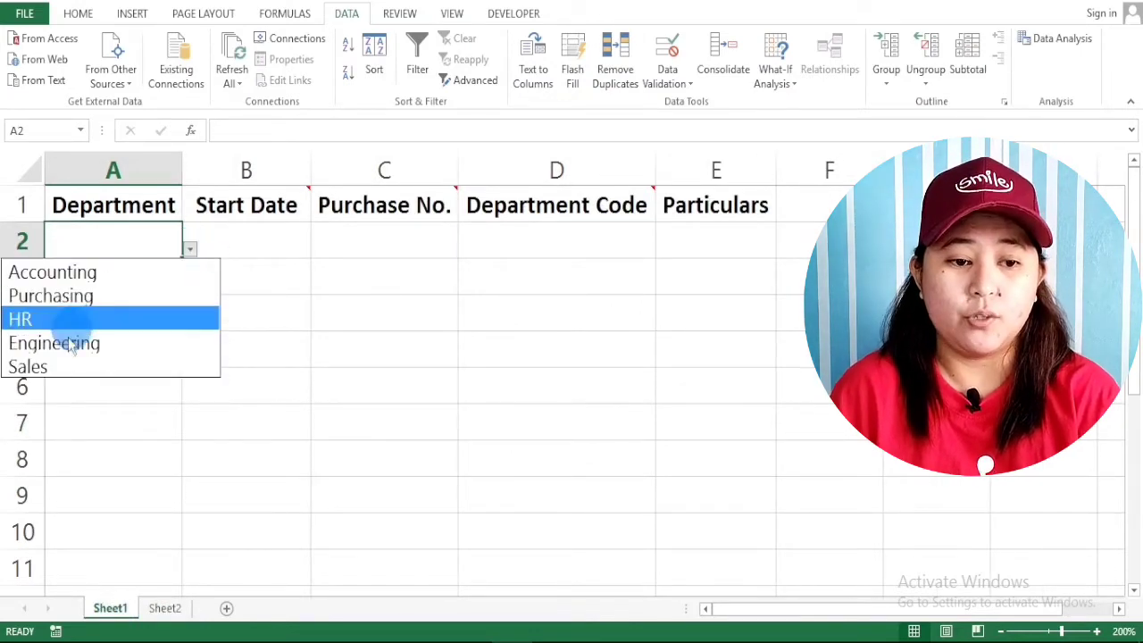
{"action": "key", "text": "Escape"}
{"action": "left_click", "coordinate": [164, 608]}
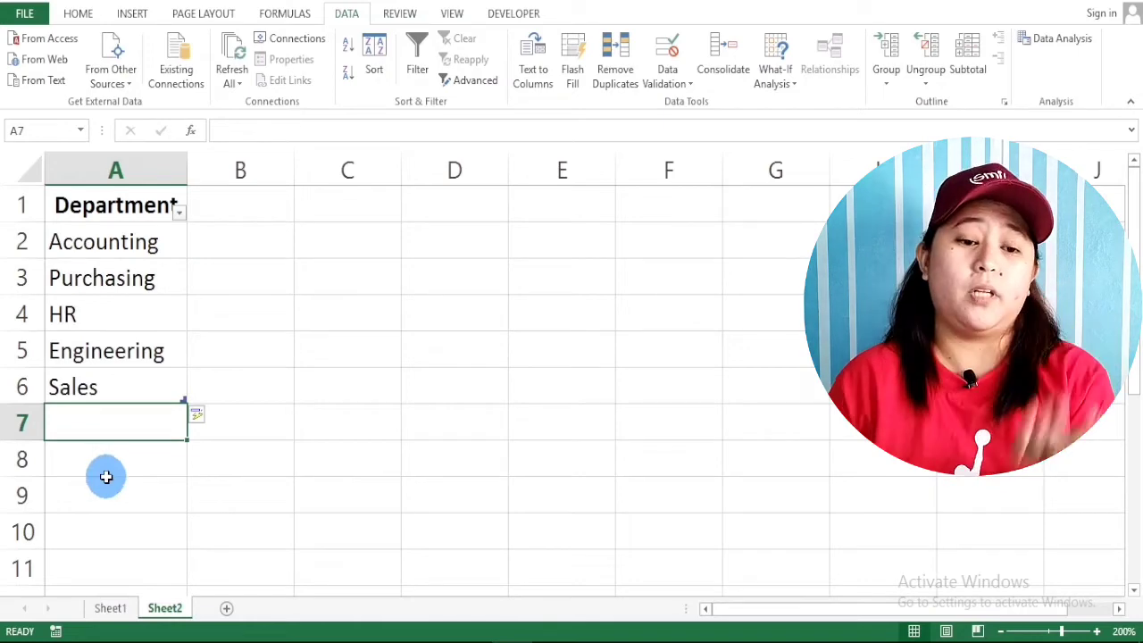
{"action": "left_click", "coordinate": [105, 618]}
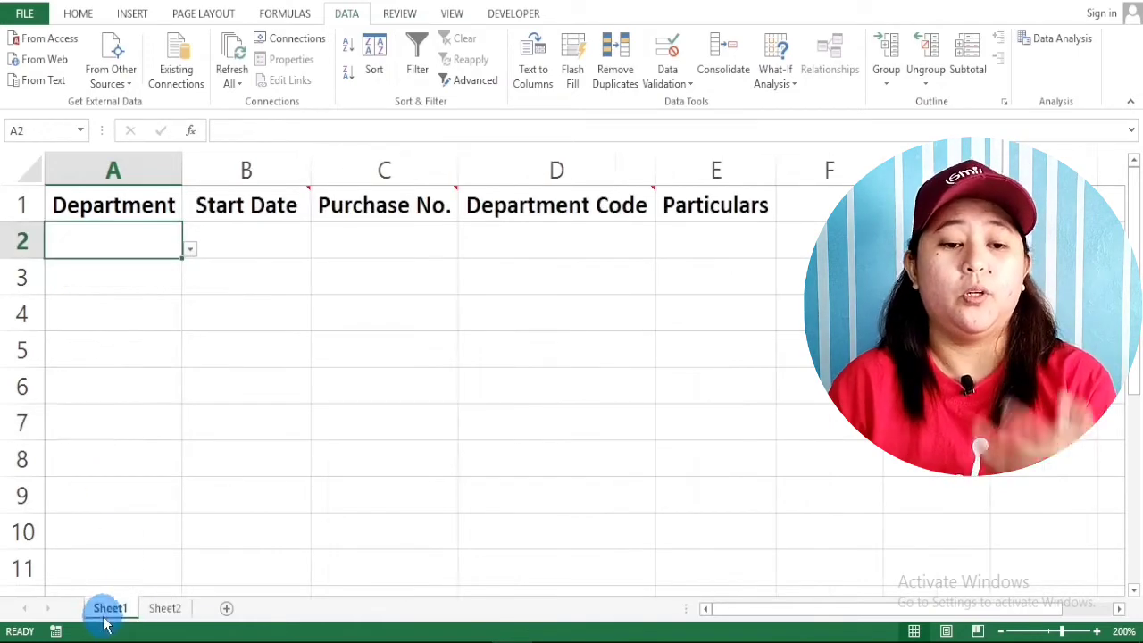
{"action": "left_click", "coordinate": [190, 248]}
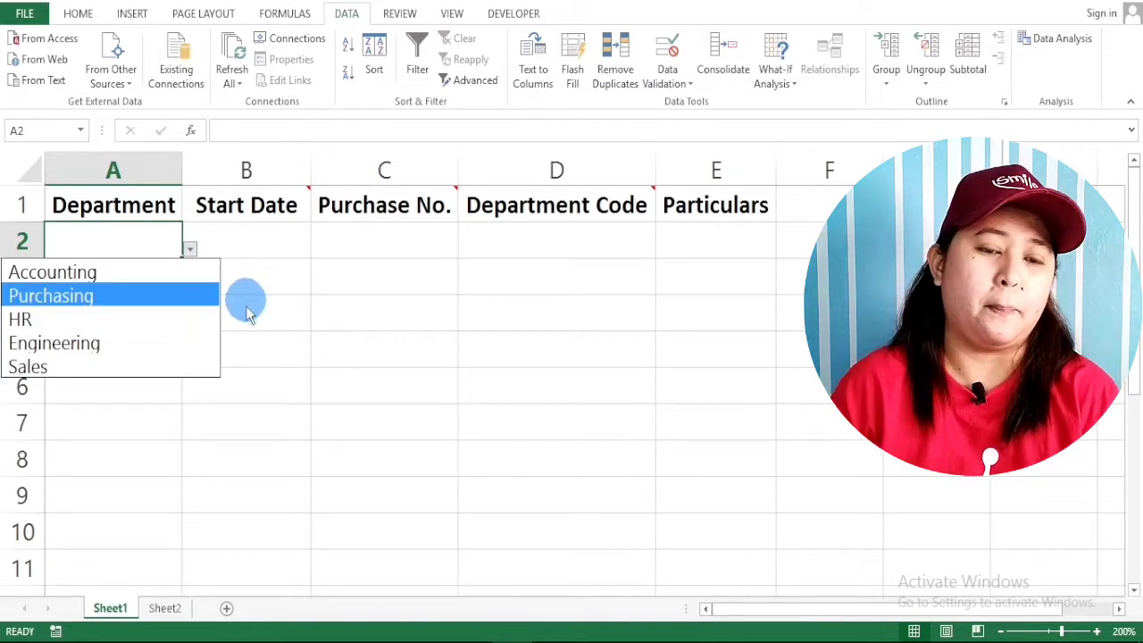
{"action": "key", "text": "Escape"}
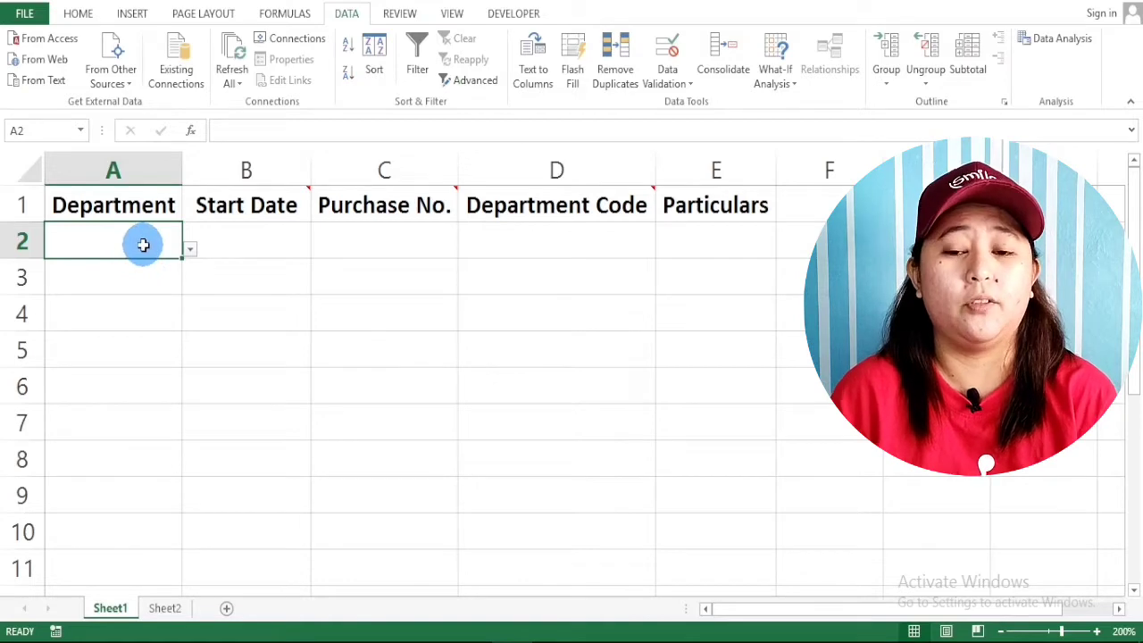
Give A2 an input message titled Department reading 'Pleas select the Department from the List'.
{"action": "left_click", "coordinate": [693, 86]}
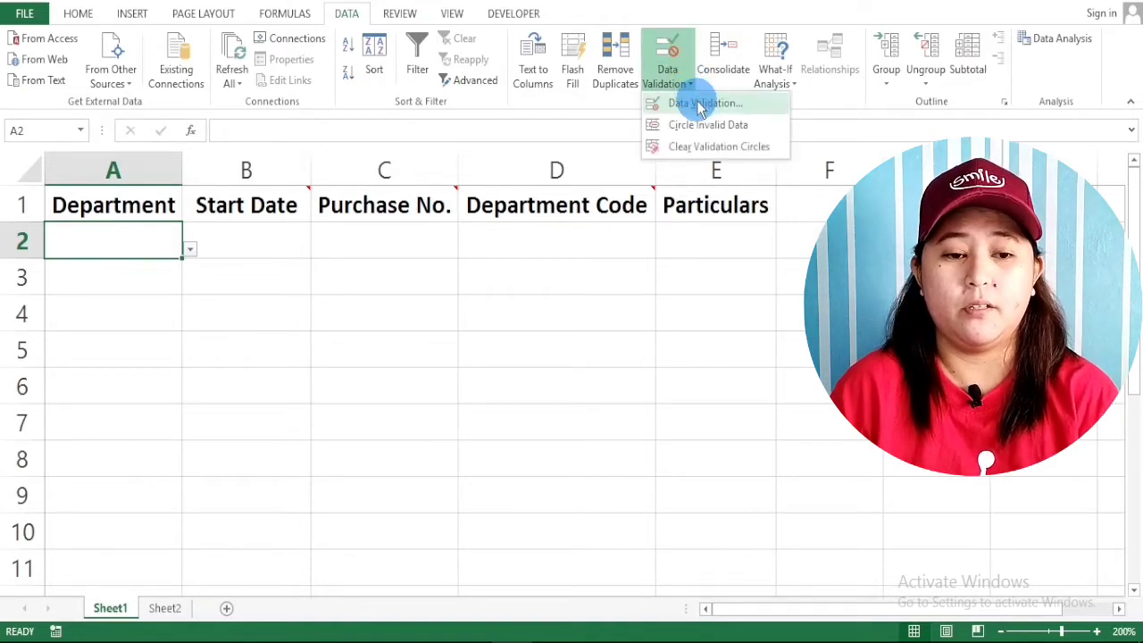
{"action": "left_click", "coordinate": [710, 103]}
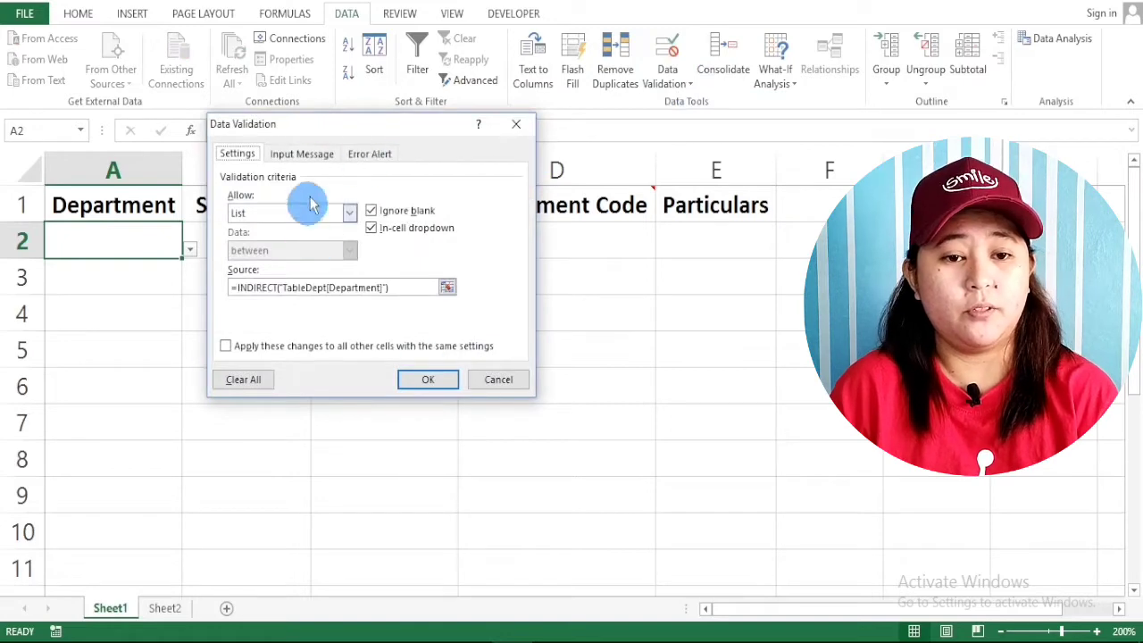
{"action": "left_click", "coordinate": [292, 156]}
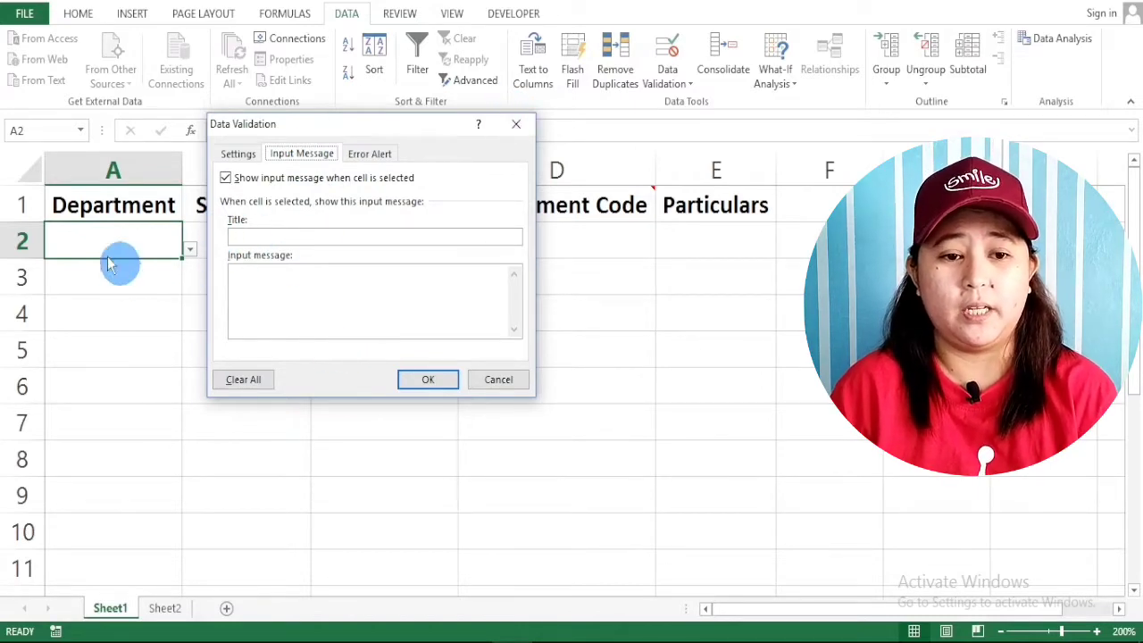
{"action": "left_click", "coordinate": [294, 233]}
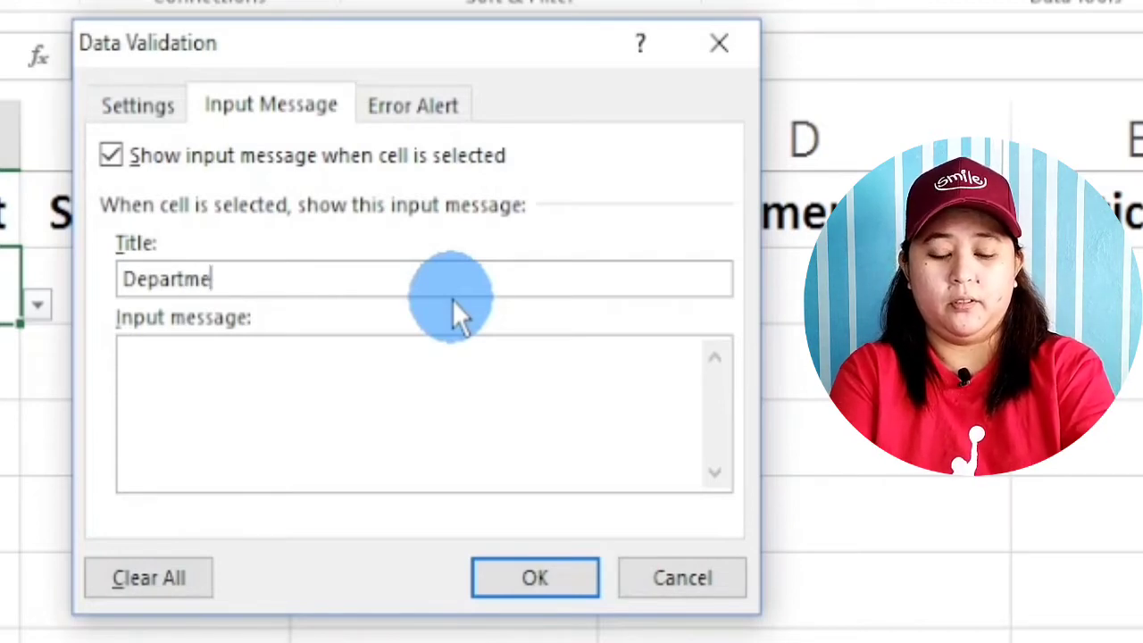
{"action": "left_click", "coordinate": [328, 417]}
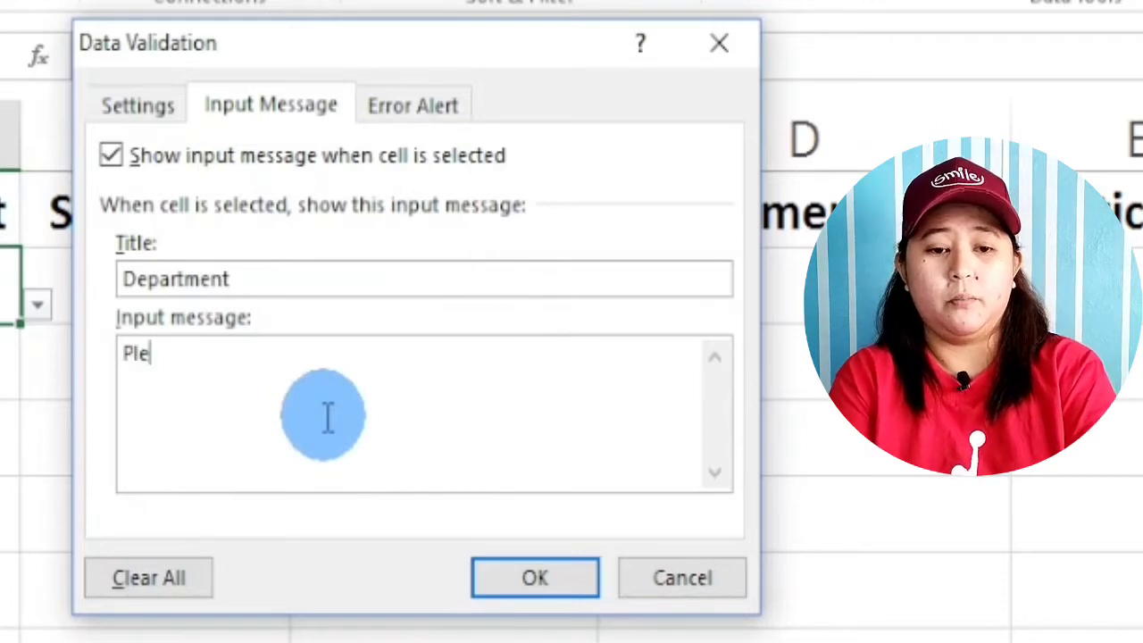
{"action": "type", "text": "Pleas sel"}
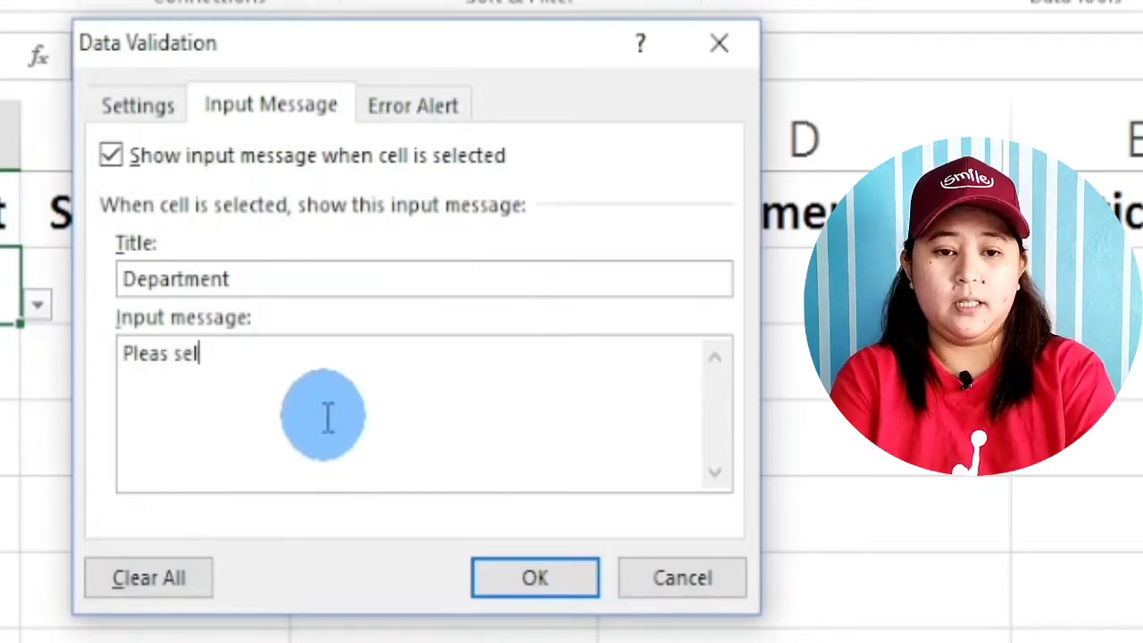
{"action": "type", "text": "ec"}
{"action": "key", "text": "BackSpace"}
{"action": "type", "text": "ect"}
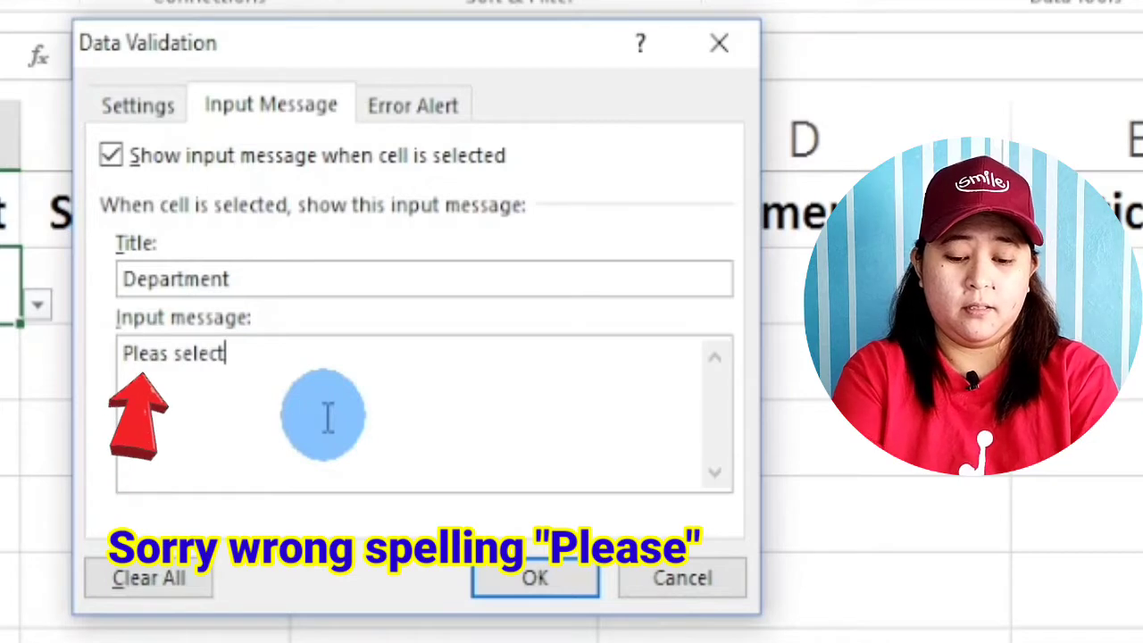
{"action": "type", "text": " th"}
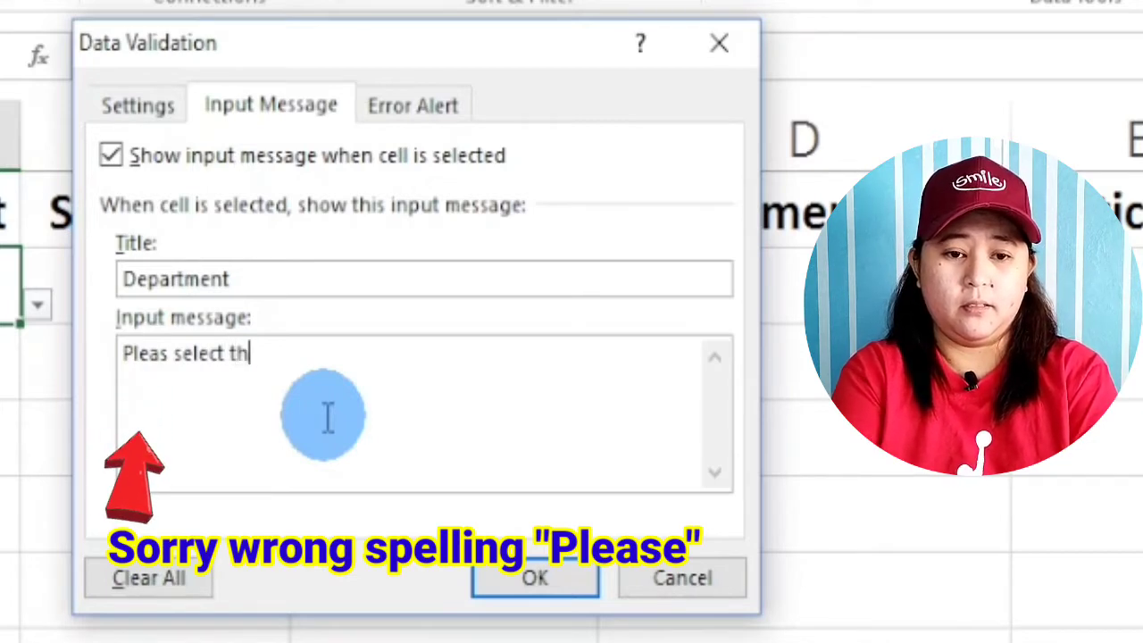
{"action": "type", "text": "e Department in the List"}
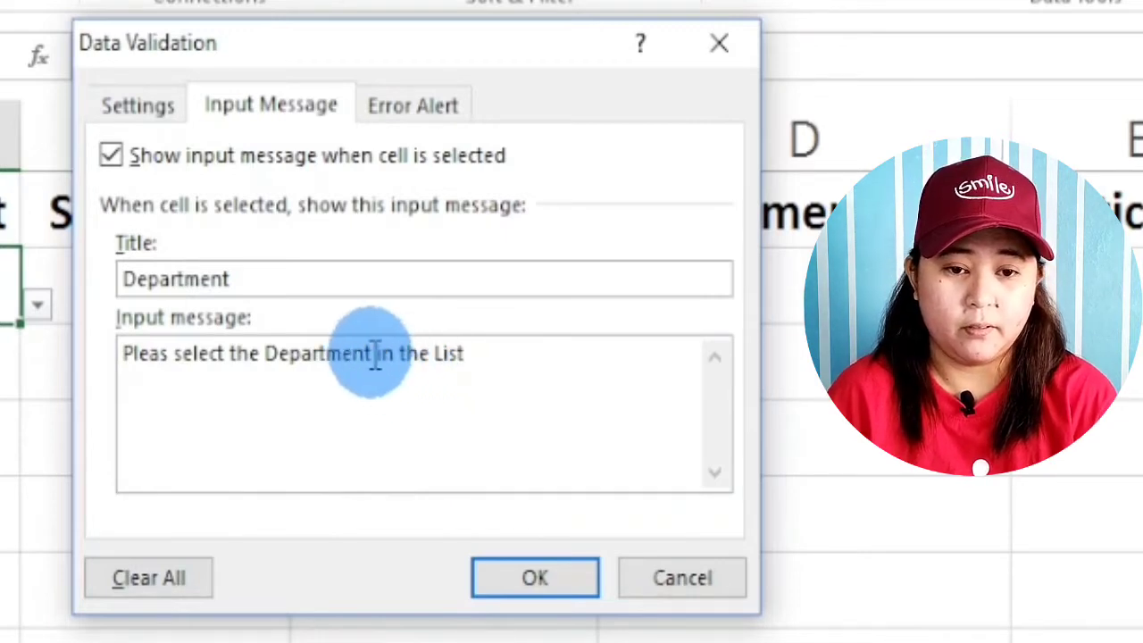
{"action": "left_click", "coordinate": [400, 362]}
{"action": "key", "text": "BackSpace"}
{"action": "key", "text": "BackSpace"}
{"action": "key", "text": "BackSpace"}
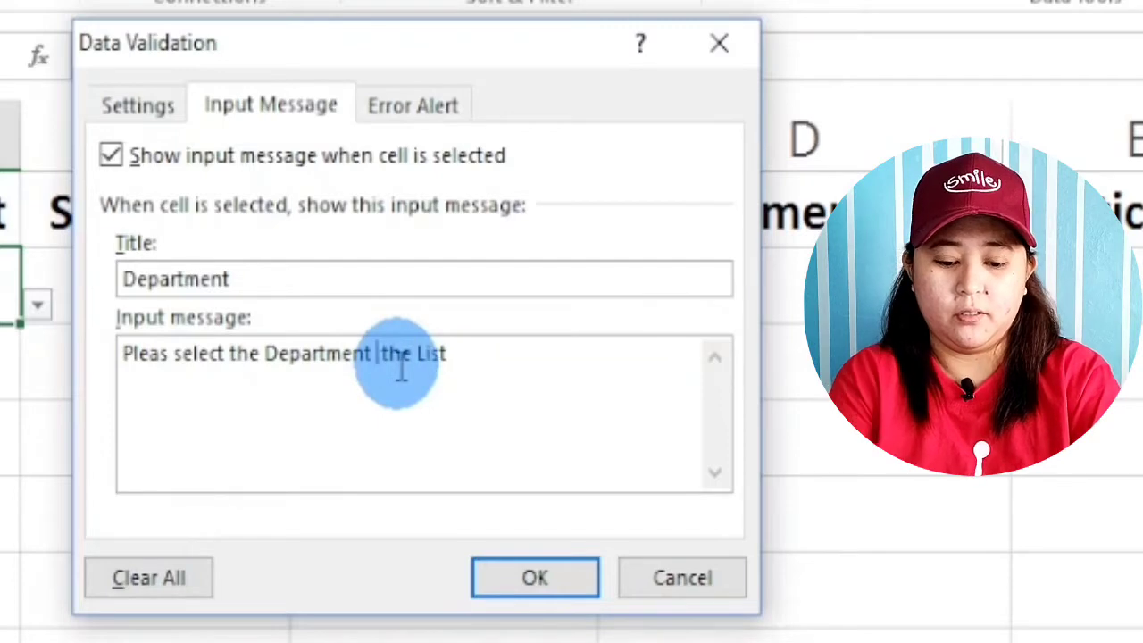
{"action": "type", "text": "from"}
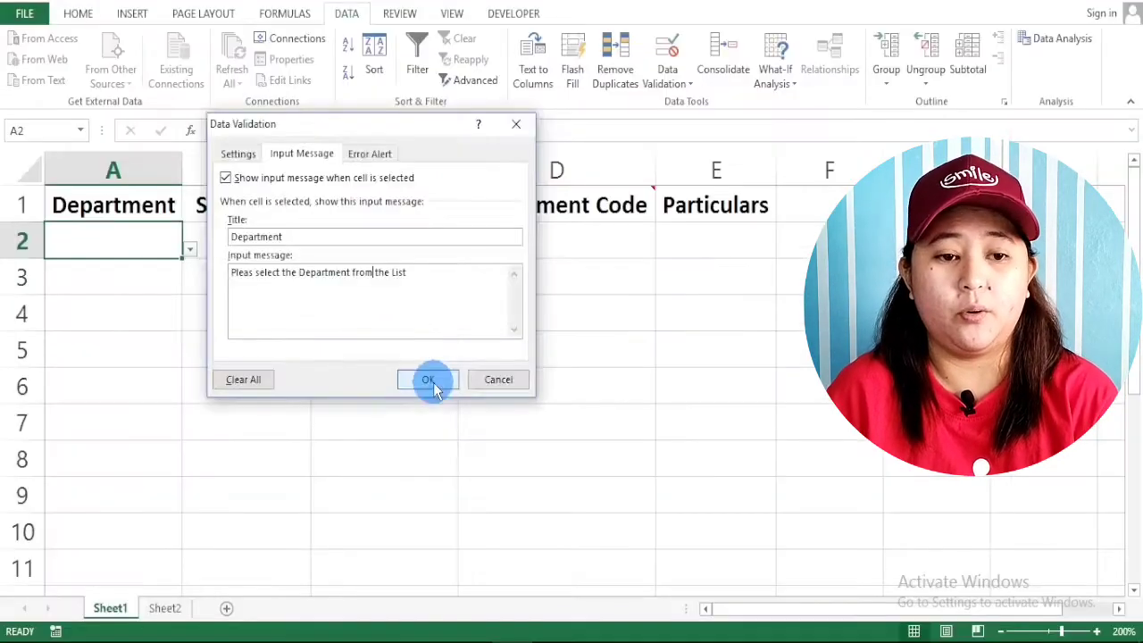
{"action": "left_click", "coordinate": [427, 379]}
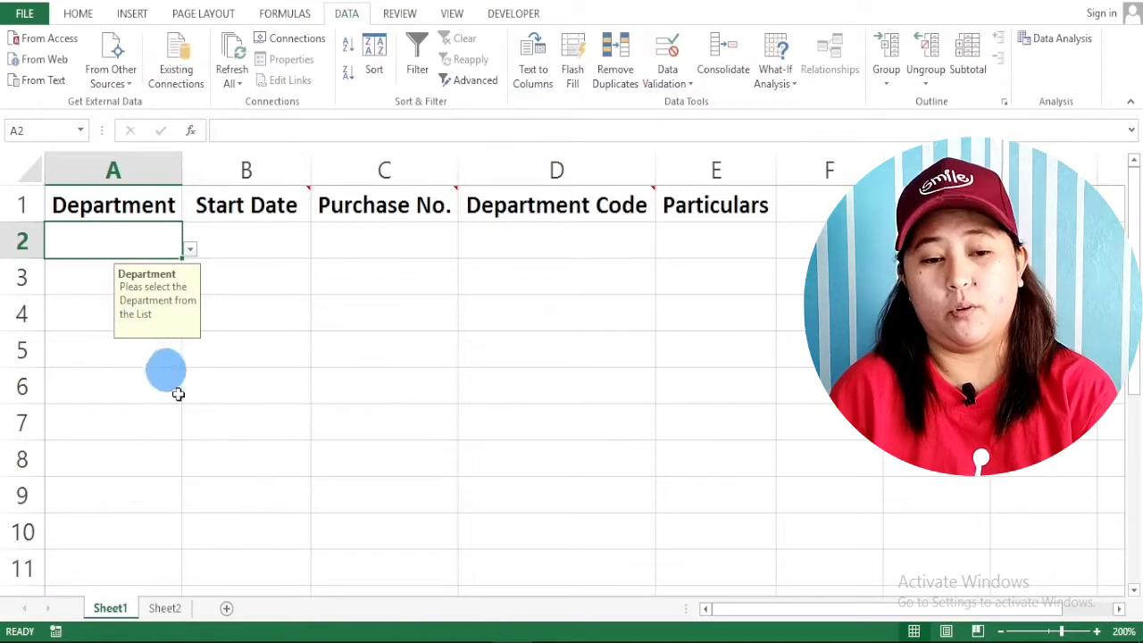
Enter Marketing in A2 and dismiss the invalid-entry error that rejects it.
{"action": "left_click", "coordinate": [110, 243]}
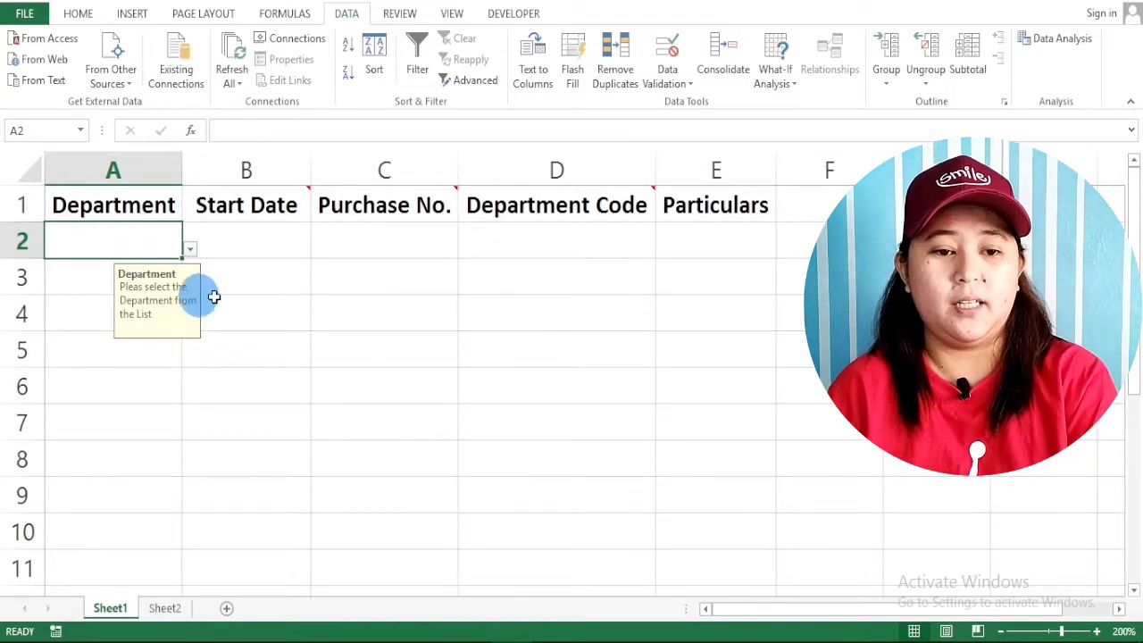
{"action": "type", "text": "Marketing"}
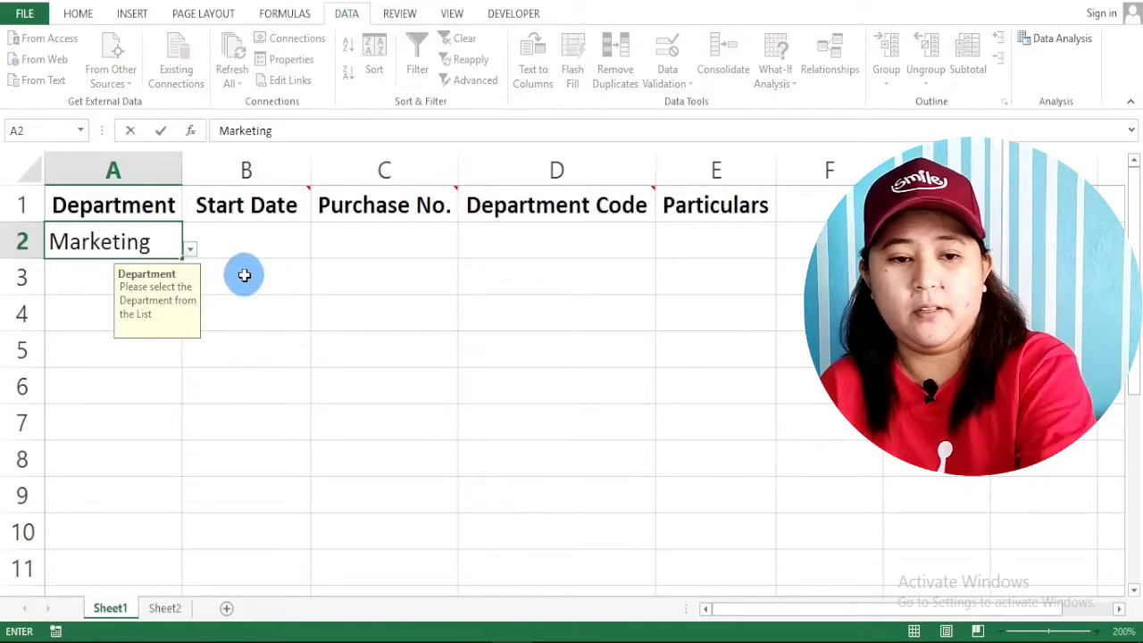
{"action": "left_click", "coordinate": [242, 273]}
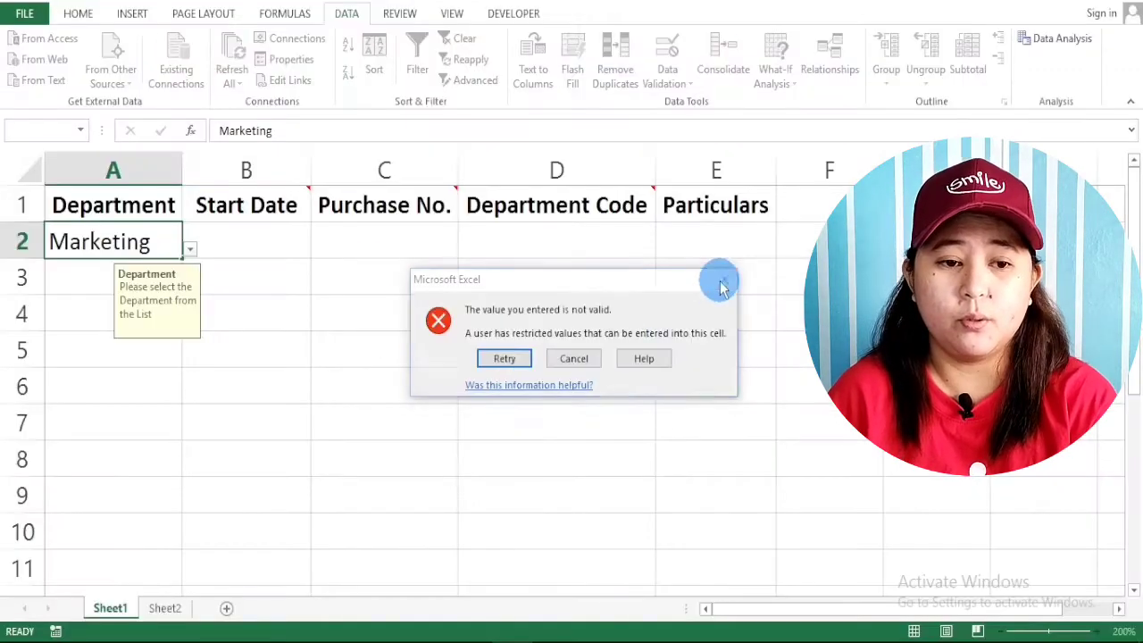
{"action": "left_click", "coordinate": [724, 279]}
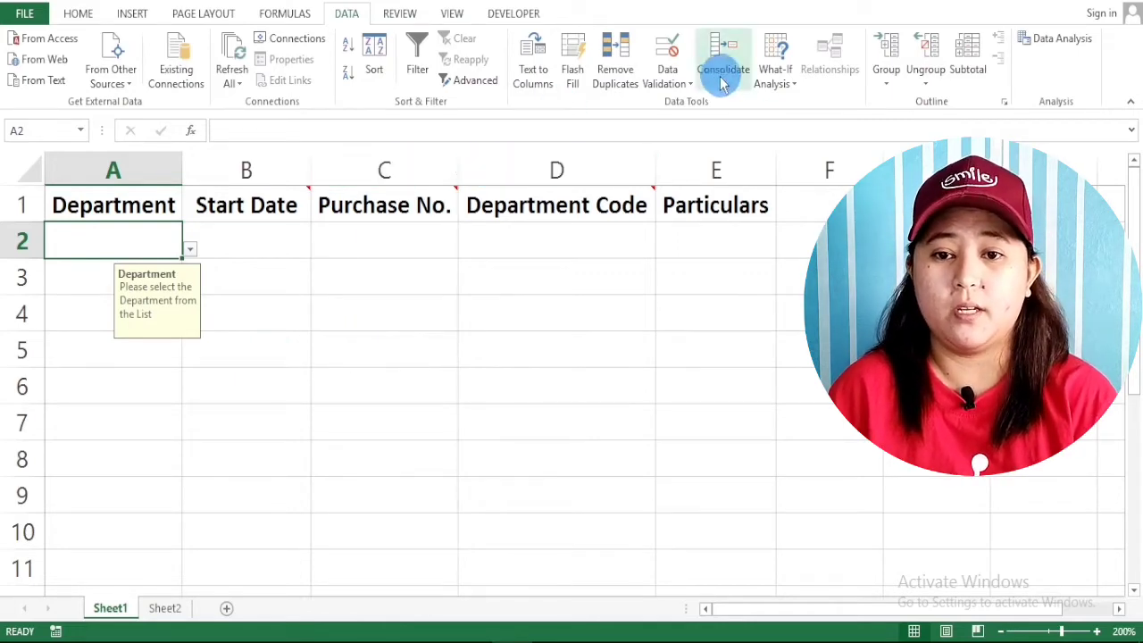
Keep the Stop alert style with the message 'Please select your Department from the List'.
{"action": "left_click", "coordinate": [691, 85]}
{"action": "left_click", "coordinate": [689, 101]}
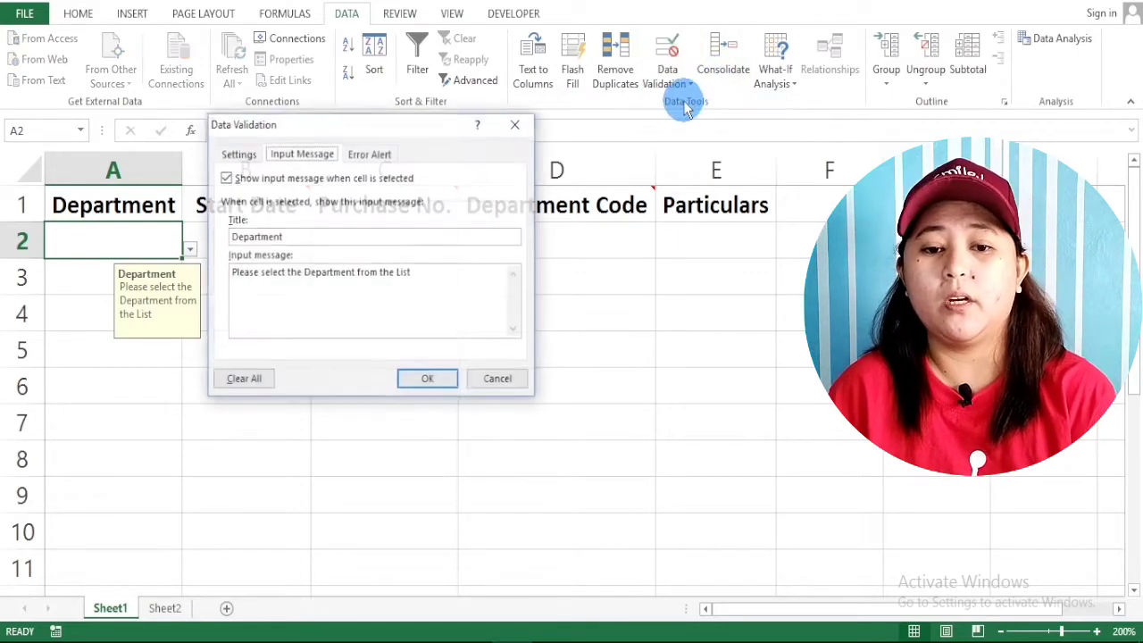
{"action": "left_click", "coordinate": [369, 156]}
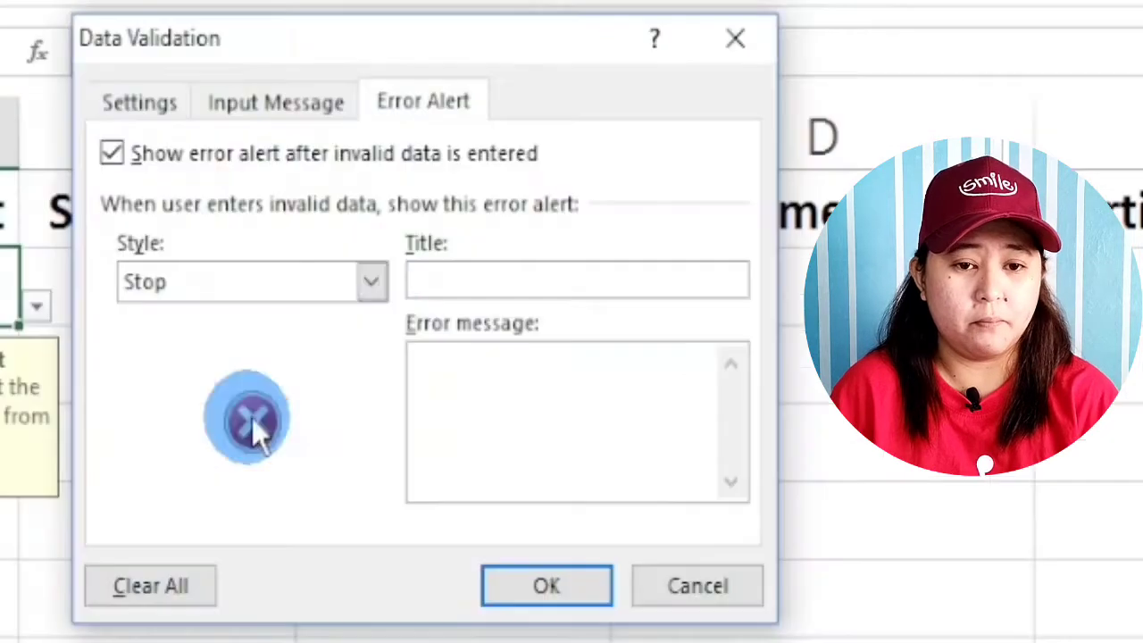
{"action": "left_click", "coordinate": [345, 238]}
{"action": "left_click", "coordinate": [234, 350]}
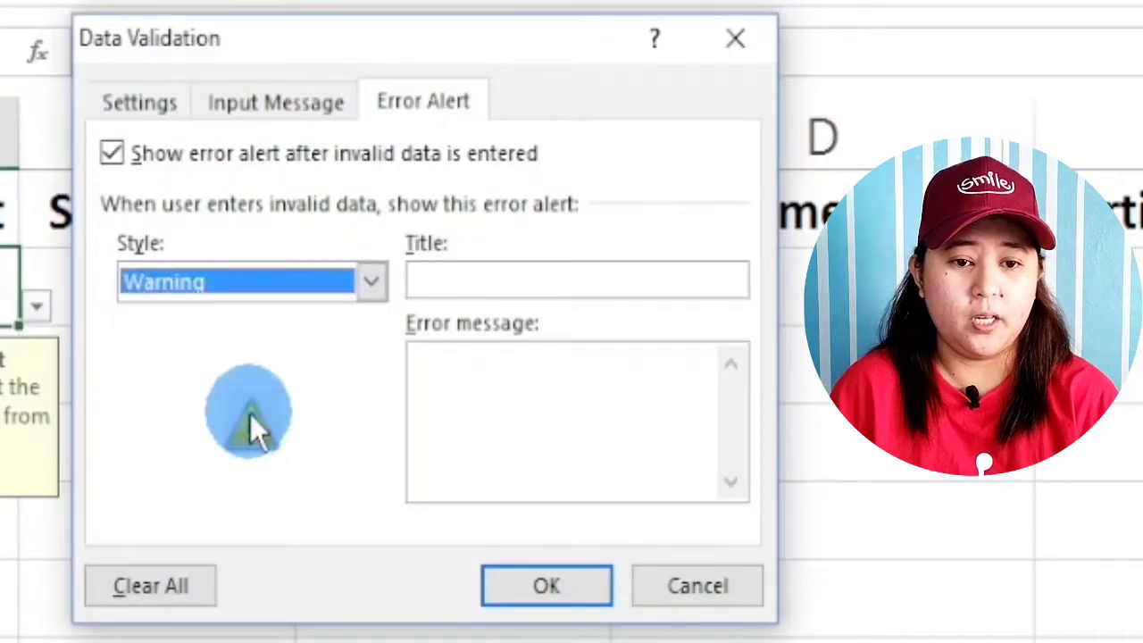
{"action": "left_click", "coordinate": [380, 287]}
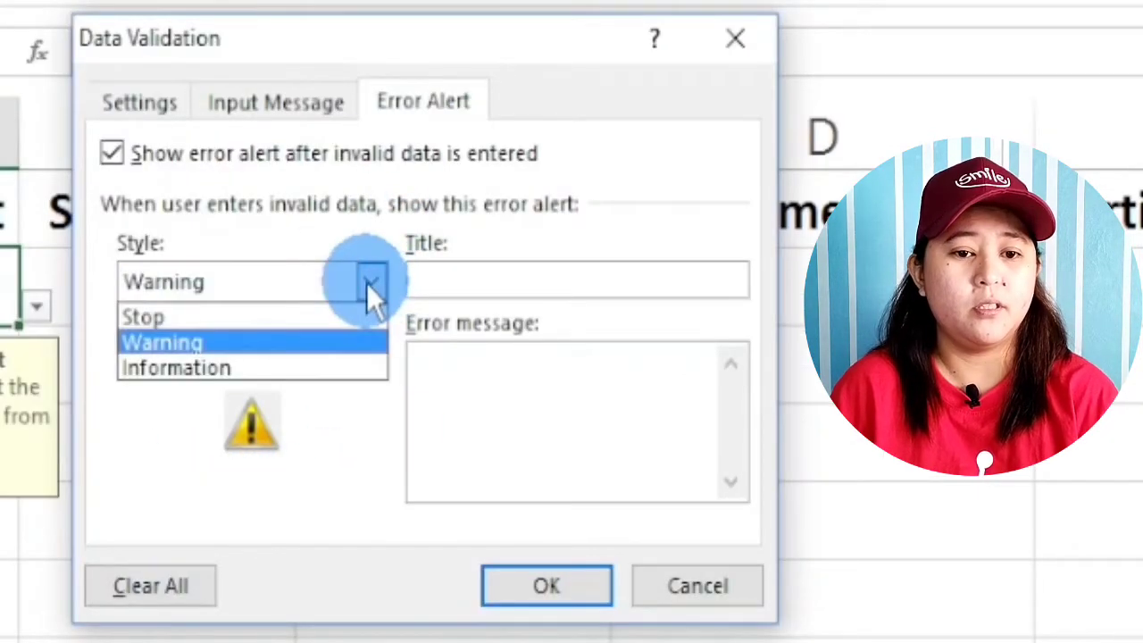
{"action": "left_click", "coordinate": [324, 367]}
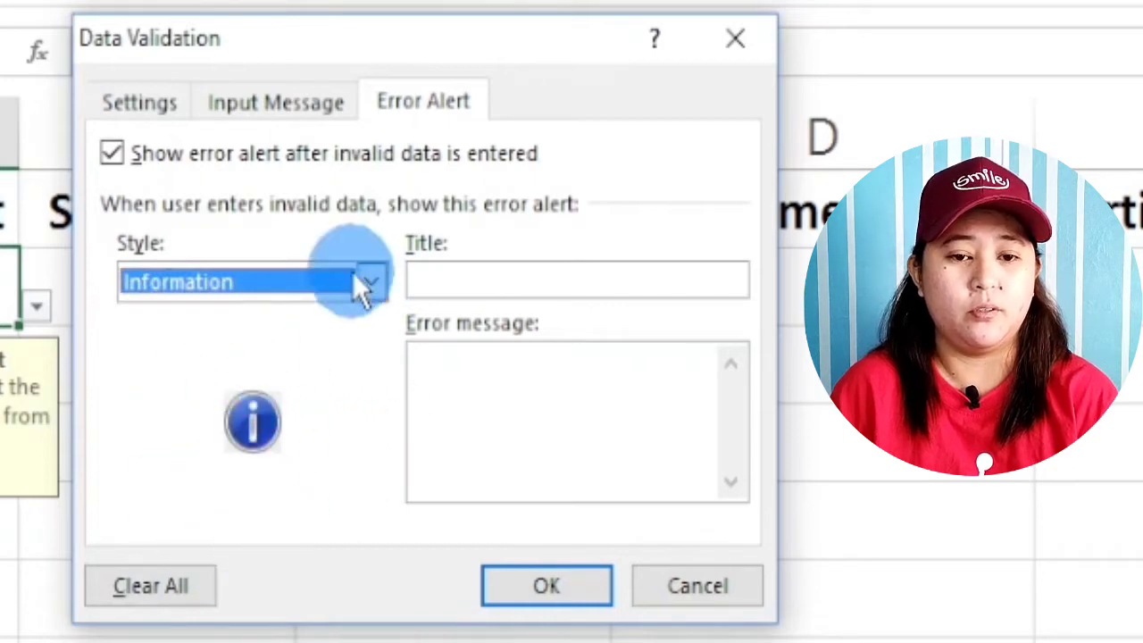
{"action": "left_click", "coordinate": [373, 282]}
{"action": "left_click", "coordinate": [289, 323]}
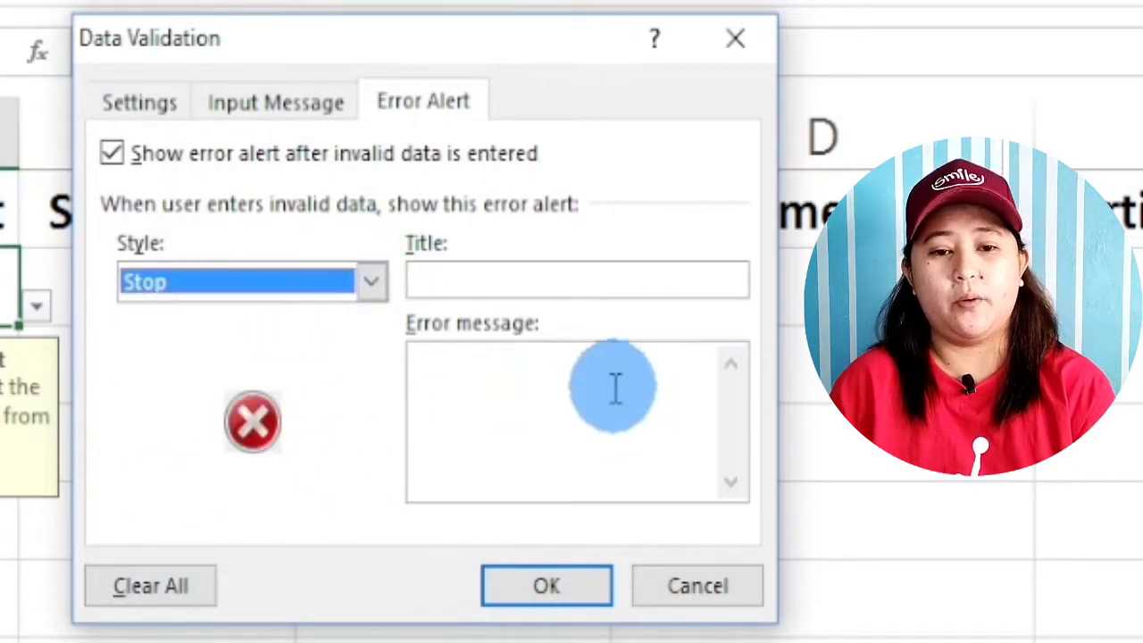
{"action": "left_click", "coordinate": [533, 401]}
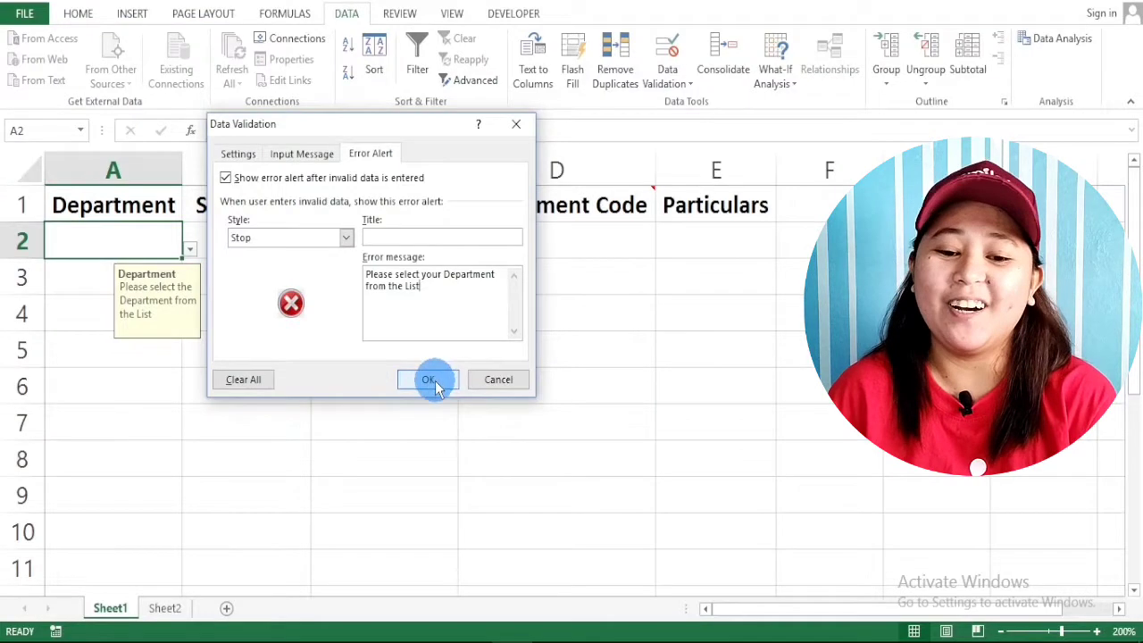
{"action": "left_click", "coordinate": [562, 578]}
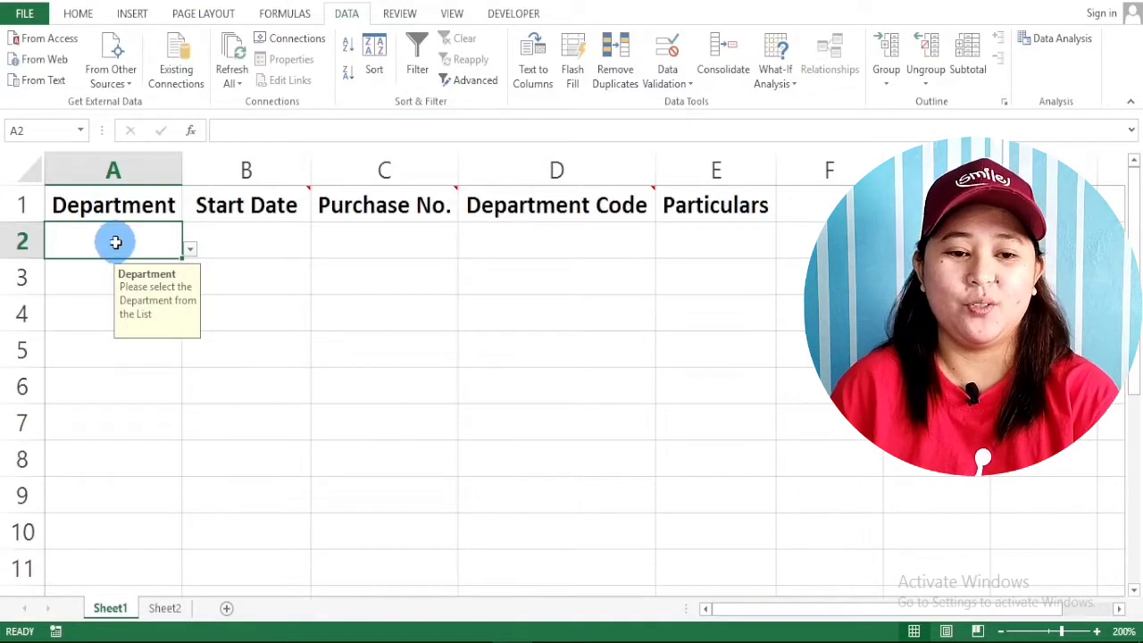
{"action": "type", "text": "mar"}
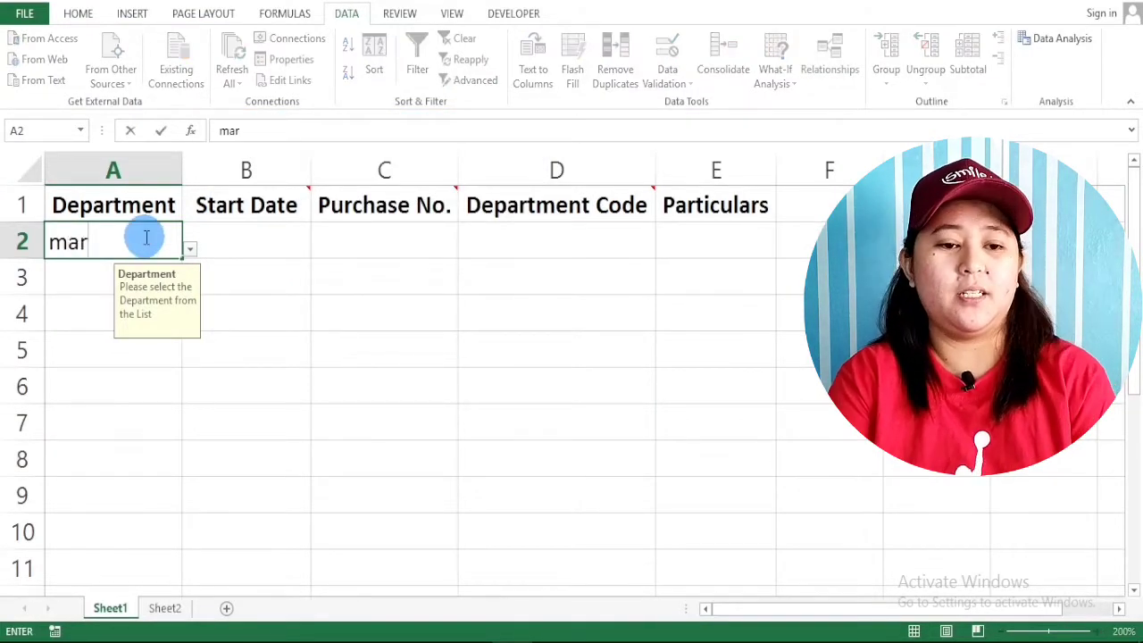
{"action": "key", "text": "Return"}
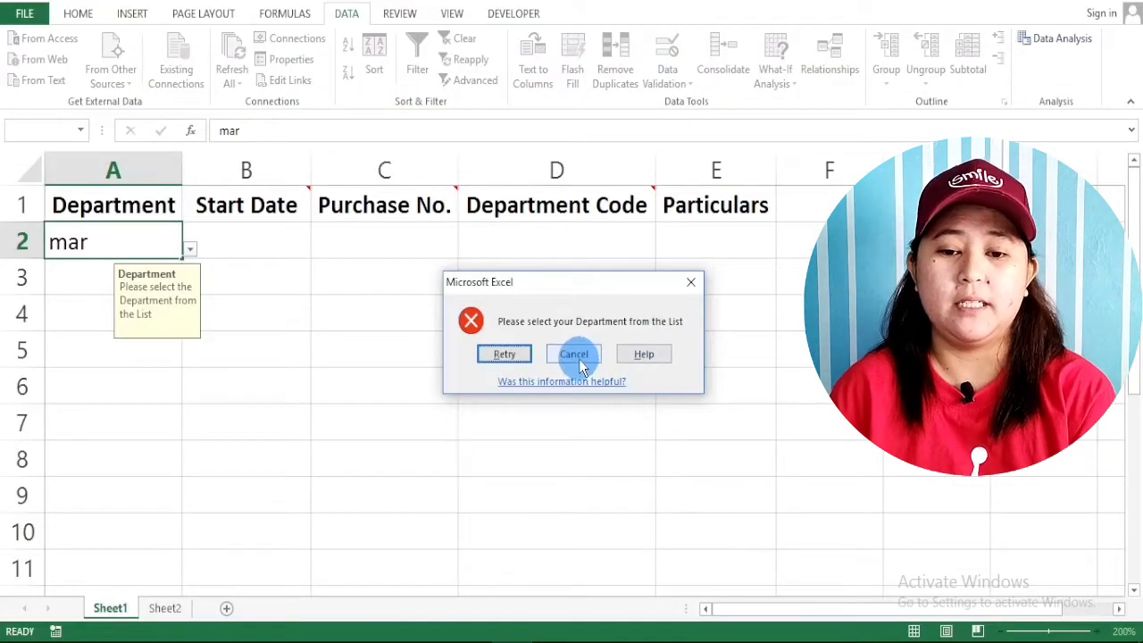
{"action": "left_click", "coordinate": [576, 355]}
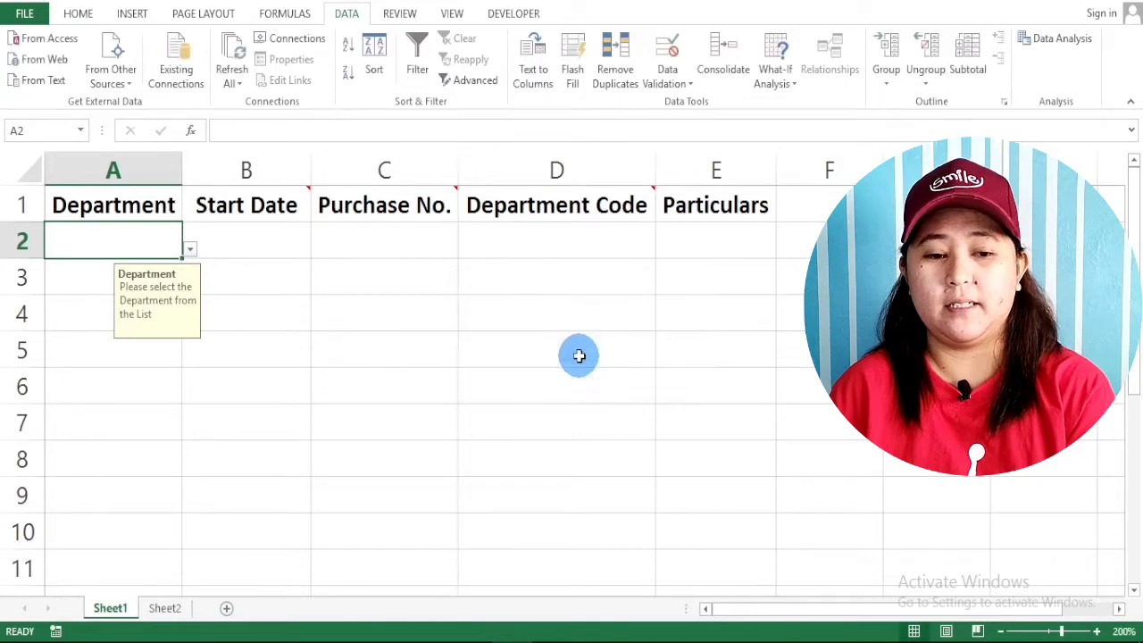
{"action": "left_click", "coordinate": [190, 250]}
{"action": "key", "text": "Down"}
{"action": "key", "text": "Down"}
{"action": "key", "text": "Escape"}
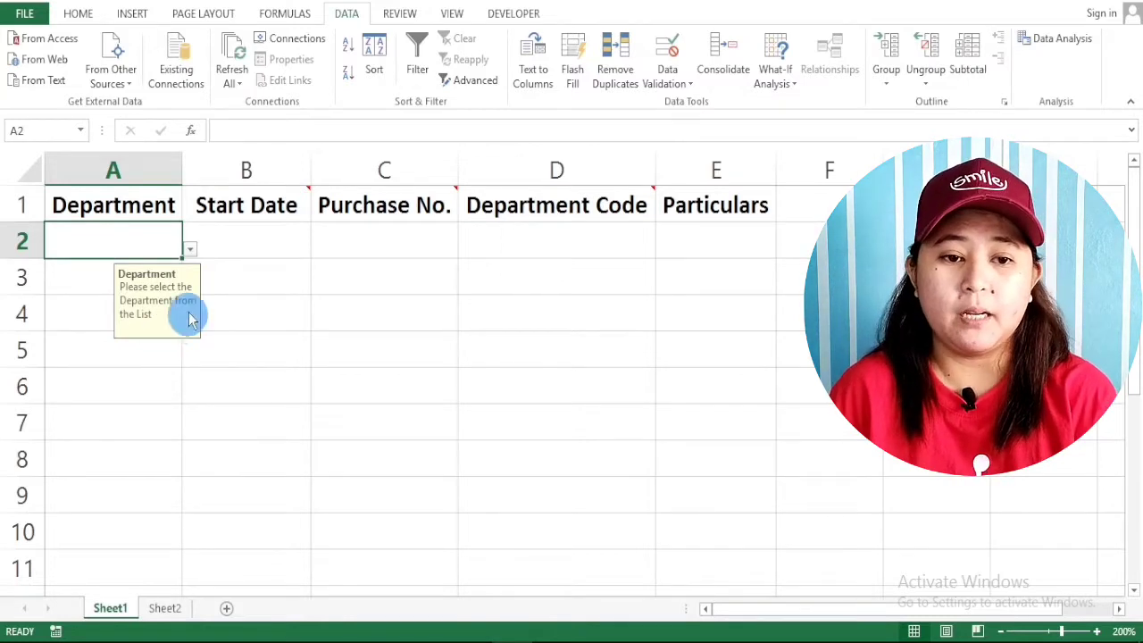
Try Clear All on A2's validation, then cancel to keep the existing settings.
{"action": "left_click", "coordinate": [669, 83]}
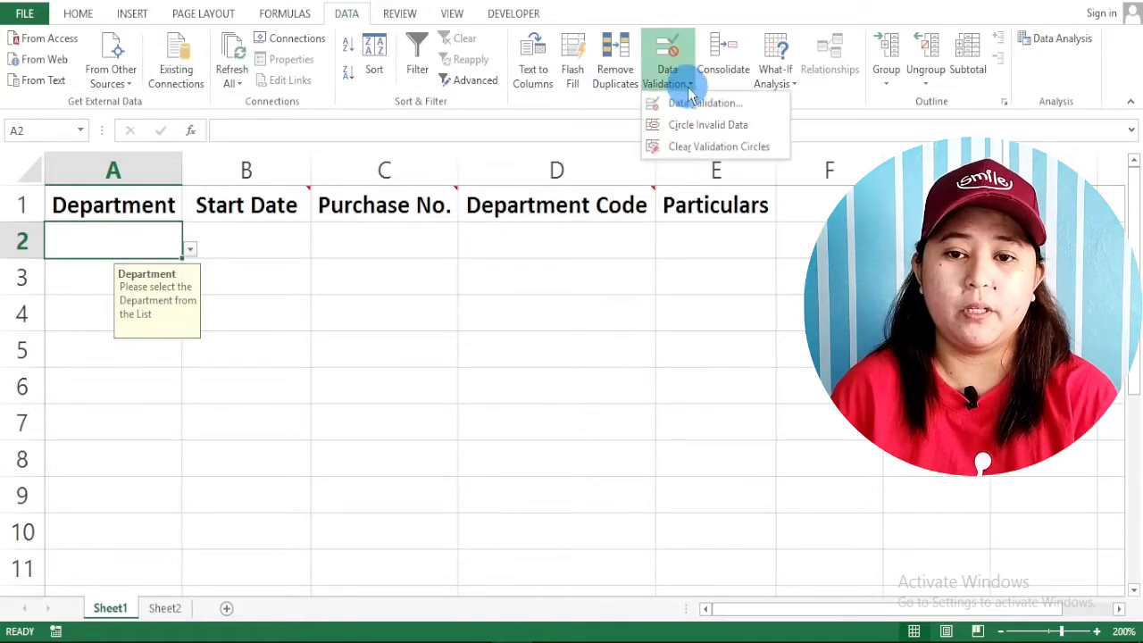
{"action": "left_click", "coordinate": [688, 101]}
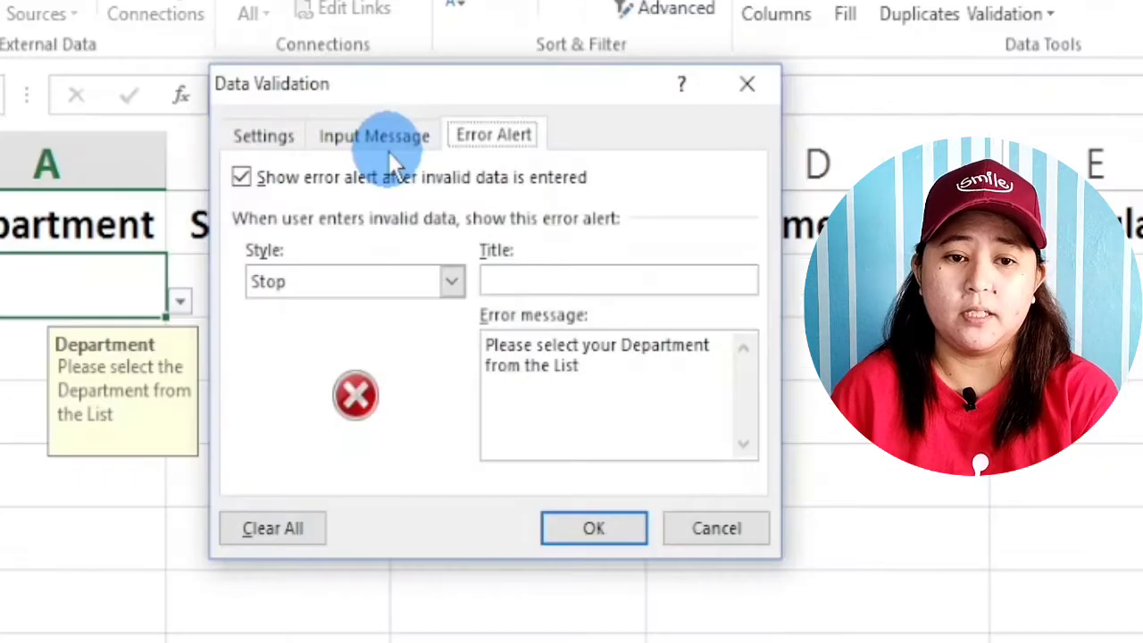
{"action": "left_click", "coordinate": [303, 149]}
{"action": "left_click", "coordinate": [613, 336]}
{"action": "key", "text": "ctrl+a"}
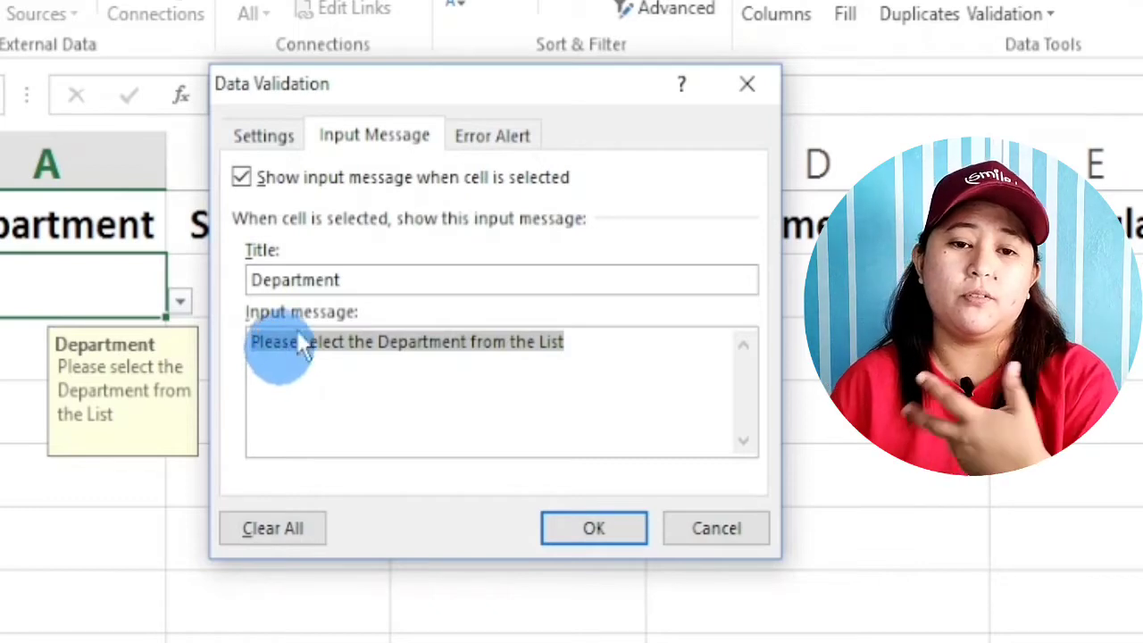
{"action": "left_click", "coordinate": [484, 134]}
{"action": "left_click", "coordinate": [375, 135]}
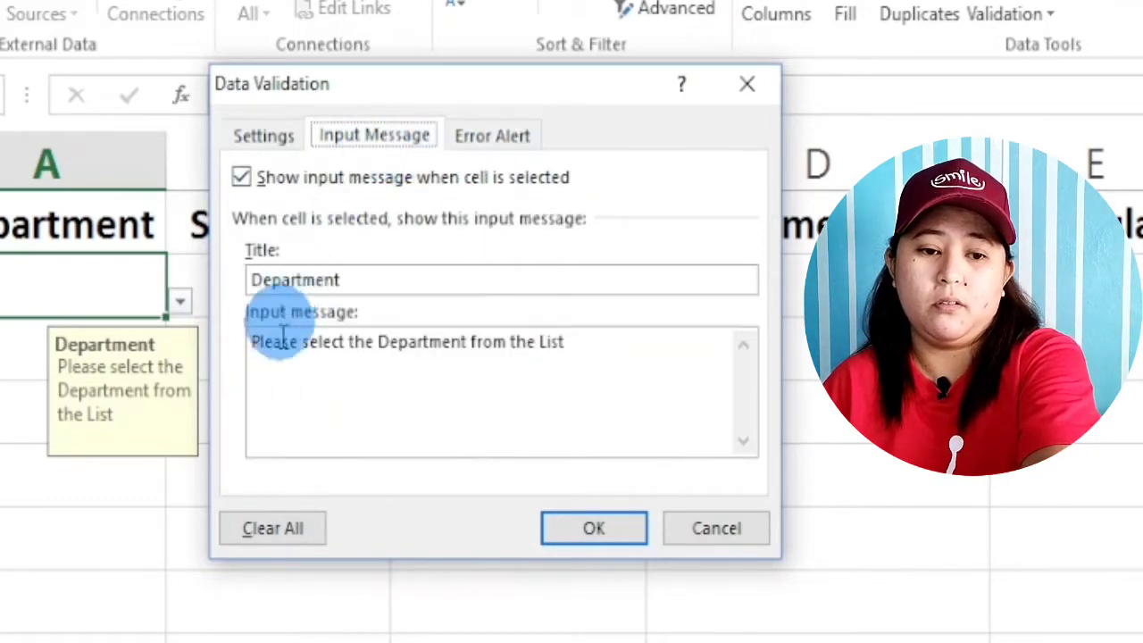
{"action": "left_click", "coordinate": [267, 528]}
{"action": "left_click", "coordinate": [478, 139]}
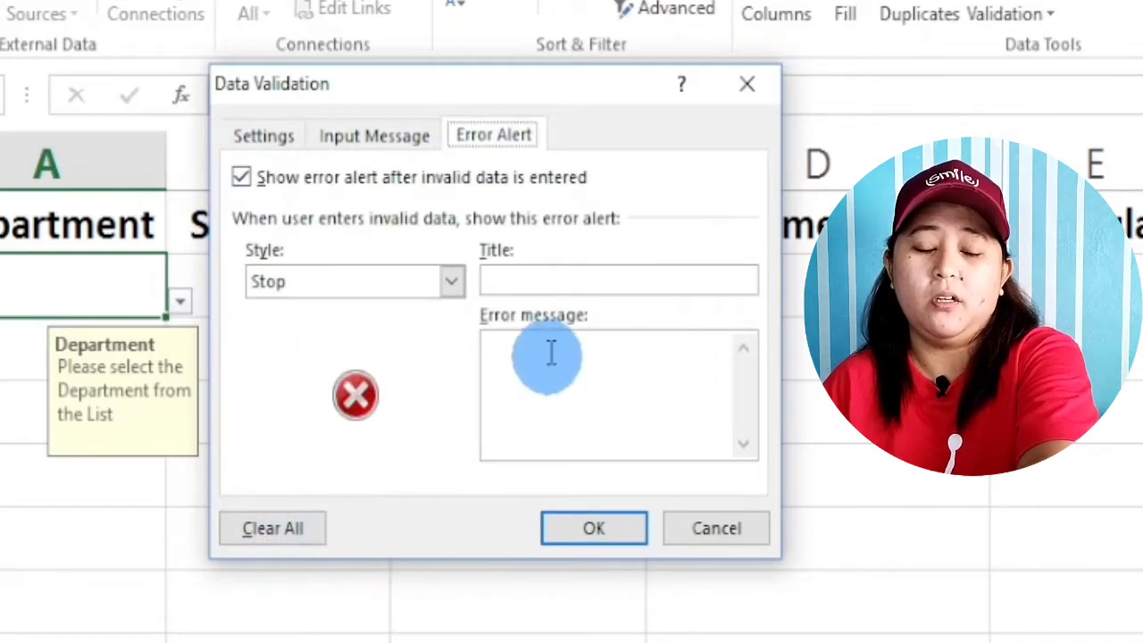
{"action": "left_click", "coordinate": [373, 138]}
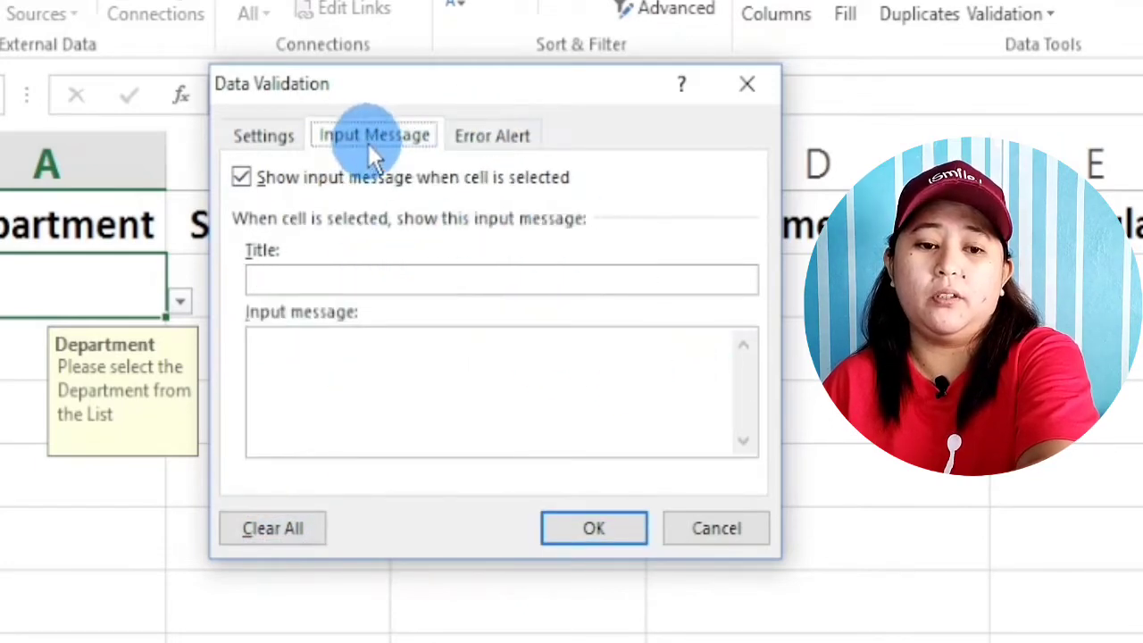
{"action": "left_click", "coordinate": [263, 136]}
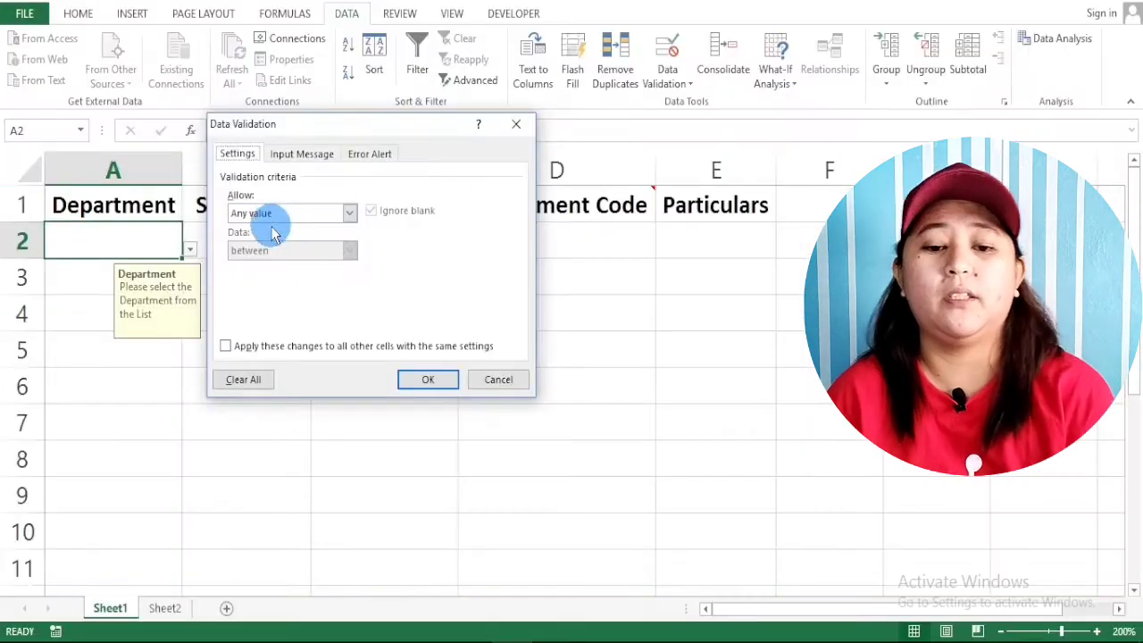
{"action": "left_click", "coordinate": [486, 378]}
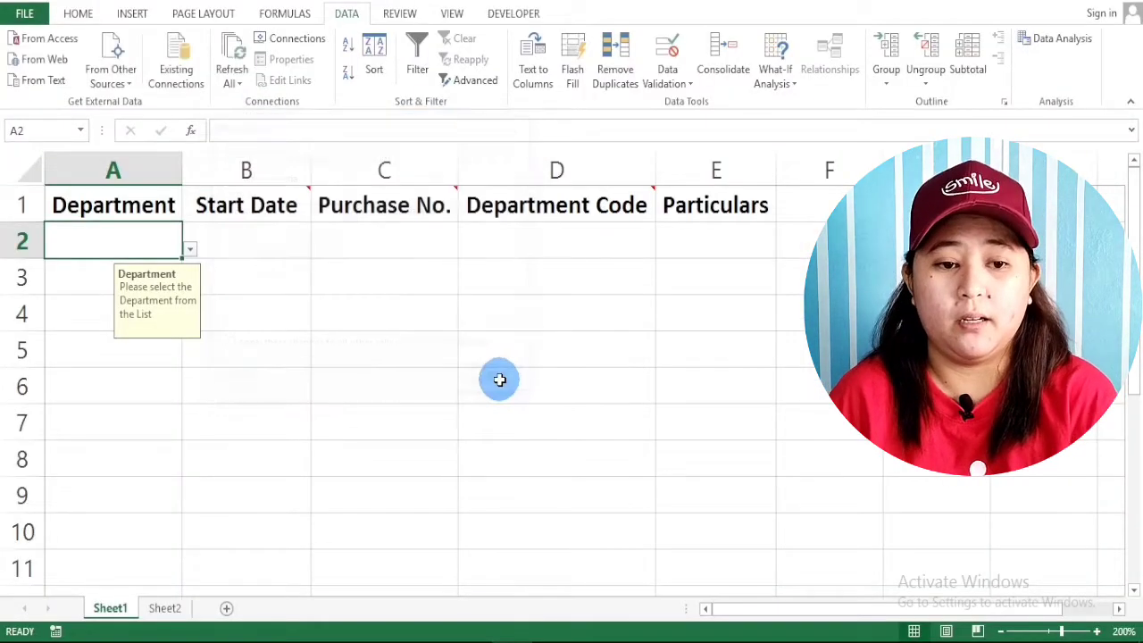
Delete the Department input message title and text, keeping the error alert, and apply.
{"action": "left_click", "coordinate": [667, 81]}
{"action": "left_click", "coordinate": [683, 101]}
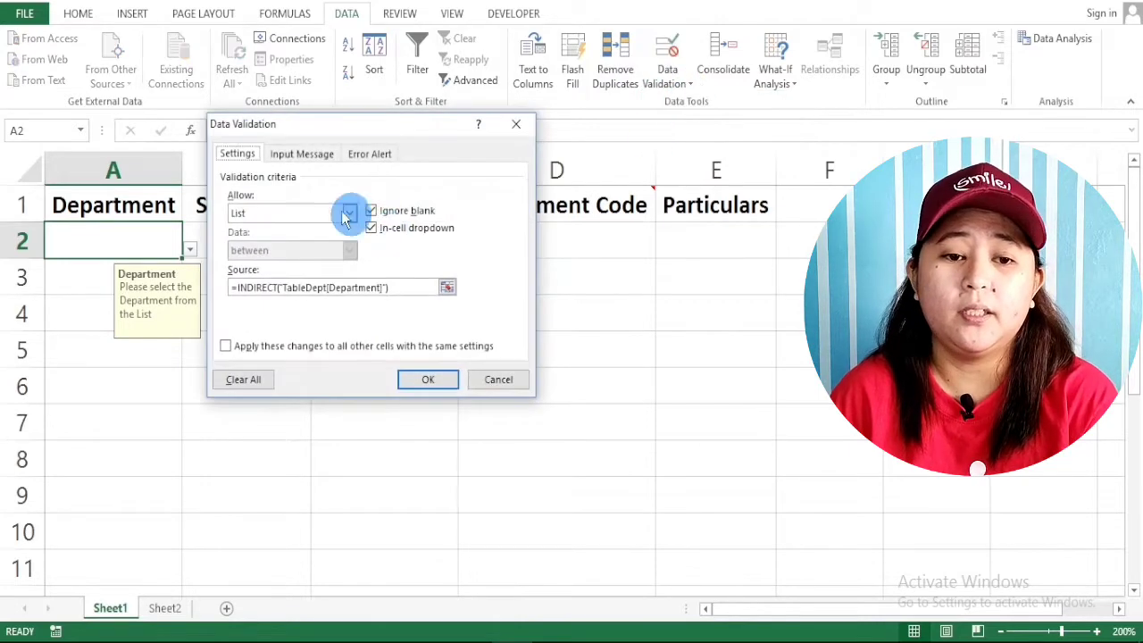
{"action": "left_click", "coordinate": [300, 156]}
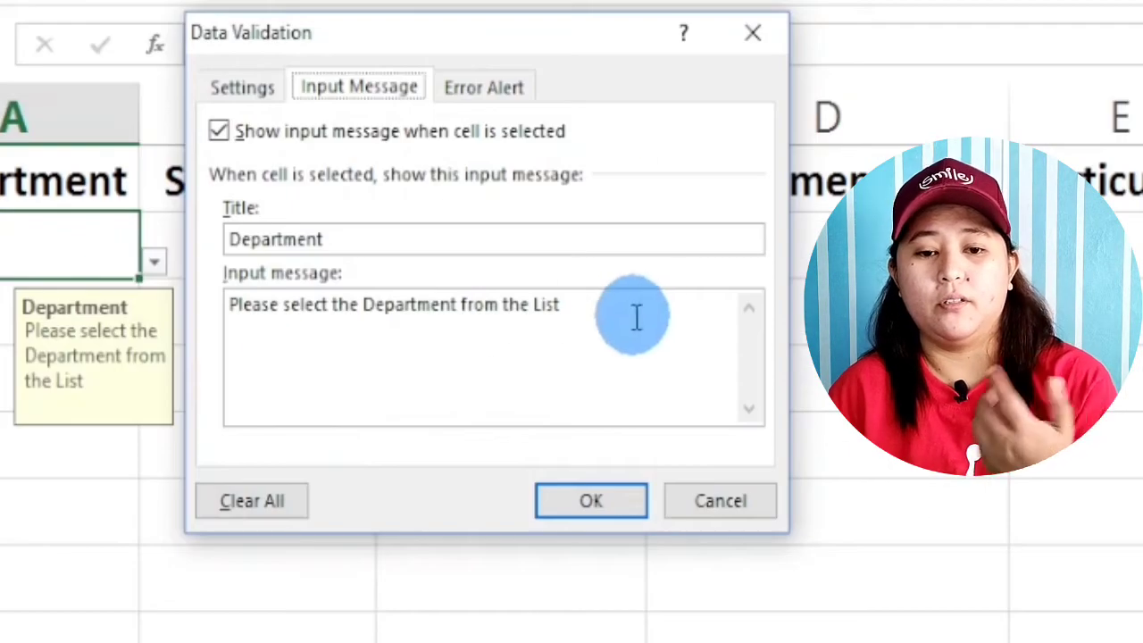
{"action": "key", "text": "ctrl+a"}
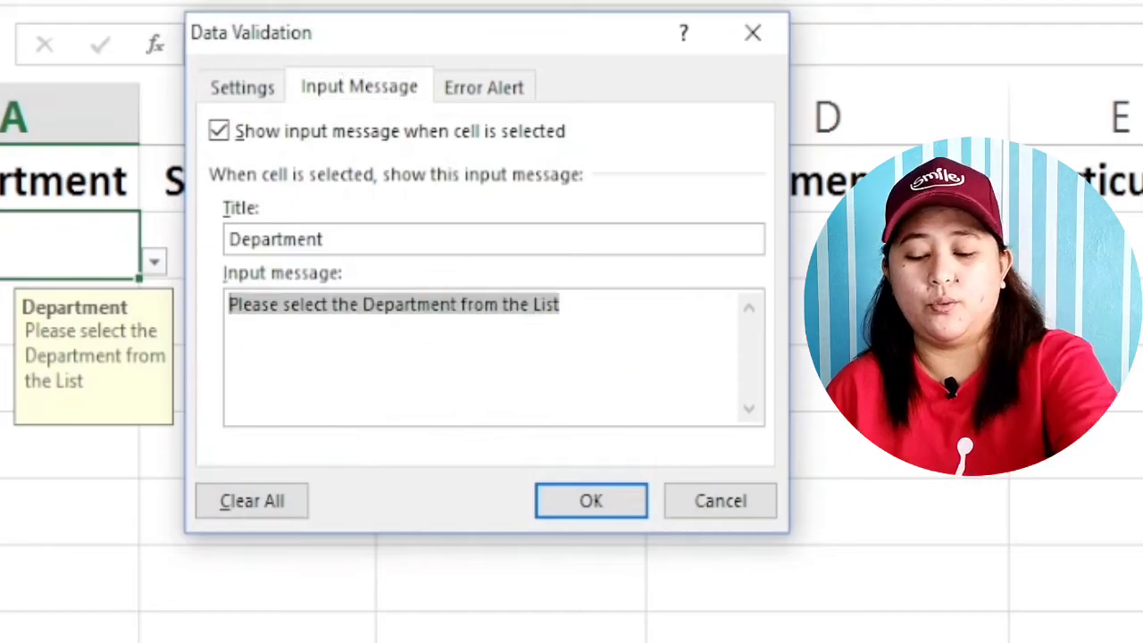
{"action": "key", "text": "Delete"}
{"action": "left_click_drag", "start_coordinate": [327, 240], "coordinate": [232, 239]}
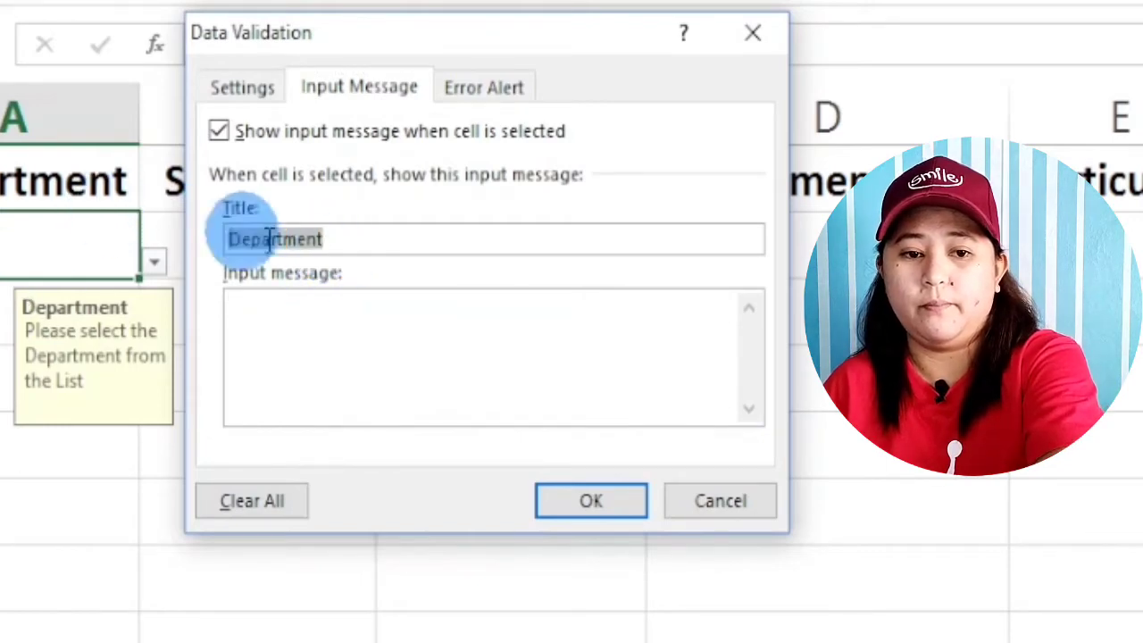
{"action": "key", "text": "Delete"}
{"action": "left_click", "coordinate": [489, 87]}
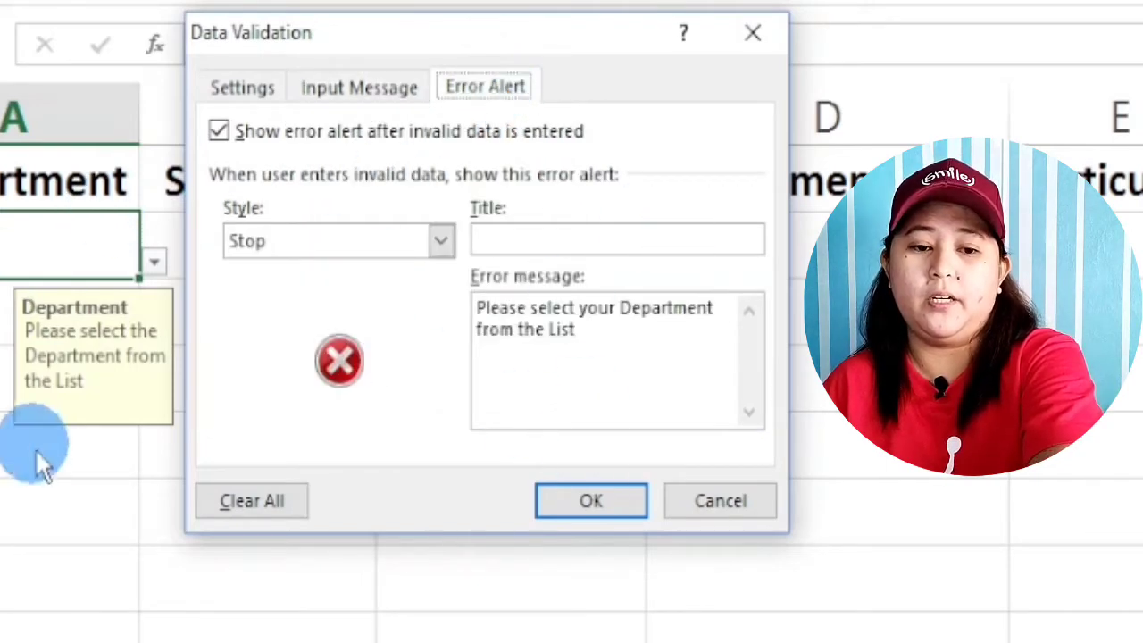
{"action": "left_click", "coordinate": [541, 512]}
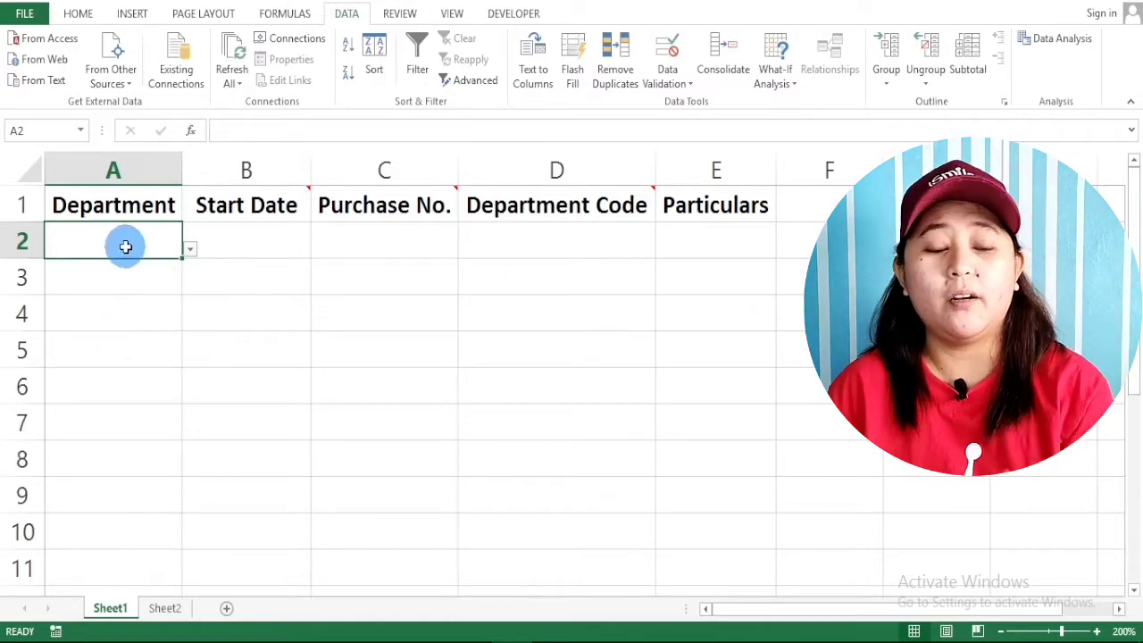
{"action": "type", "text": "m"}
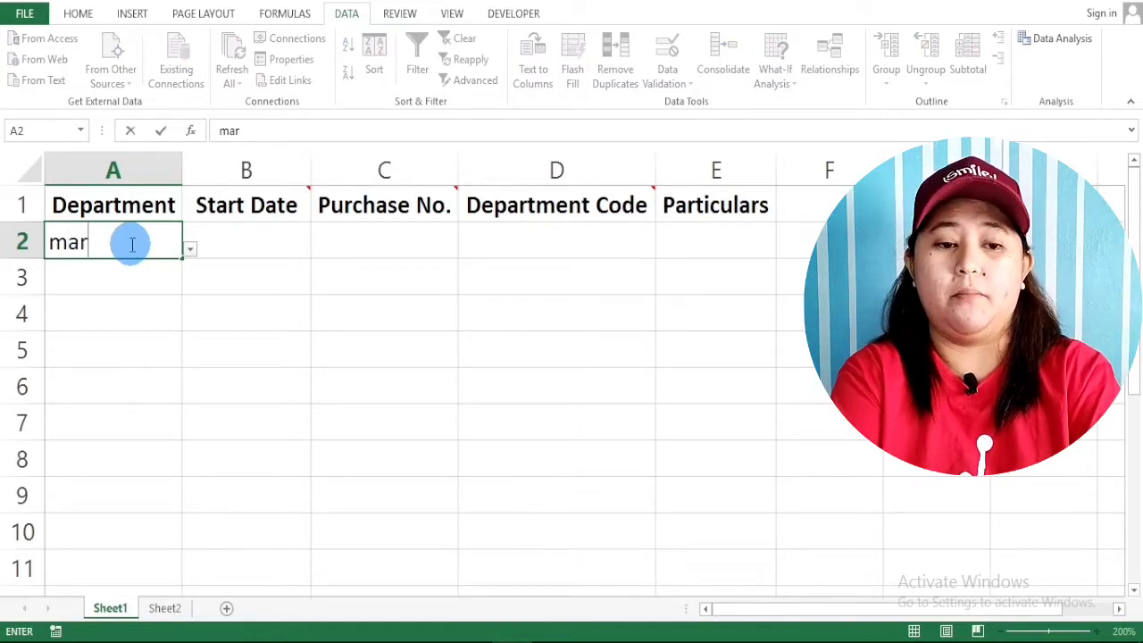
{"action": "type", "text": "ar"}
{"action": "key", "text": "Return"}
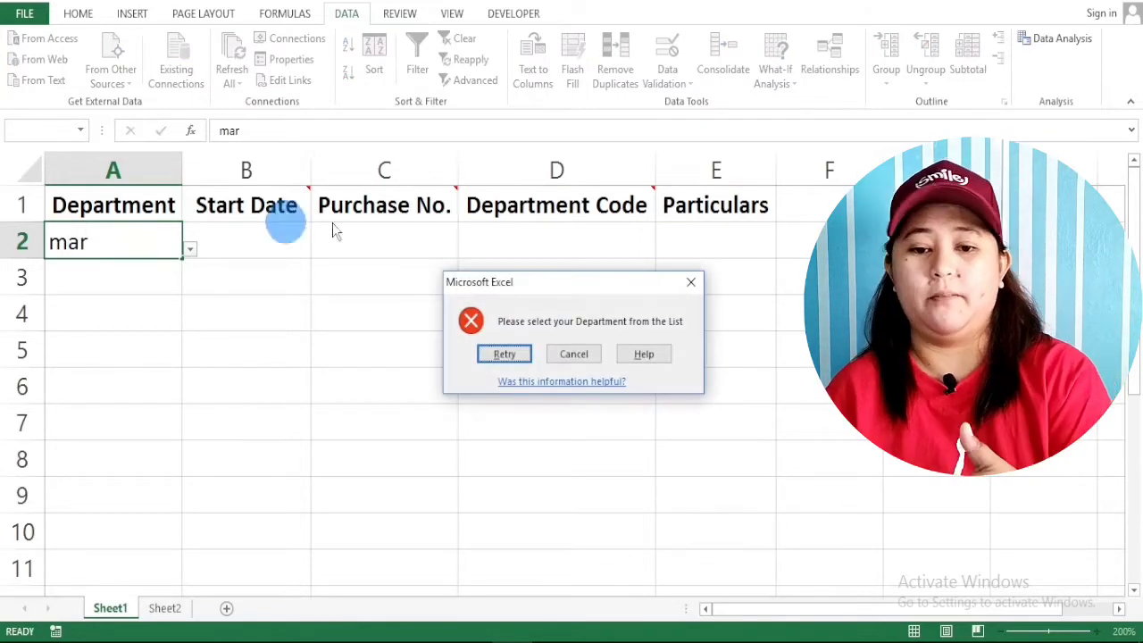
{"action": "left_click", "coordinate": [576, 353]}
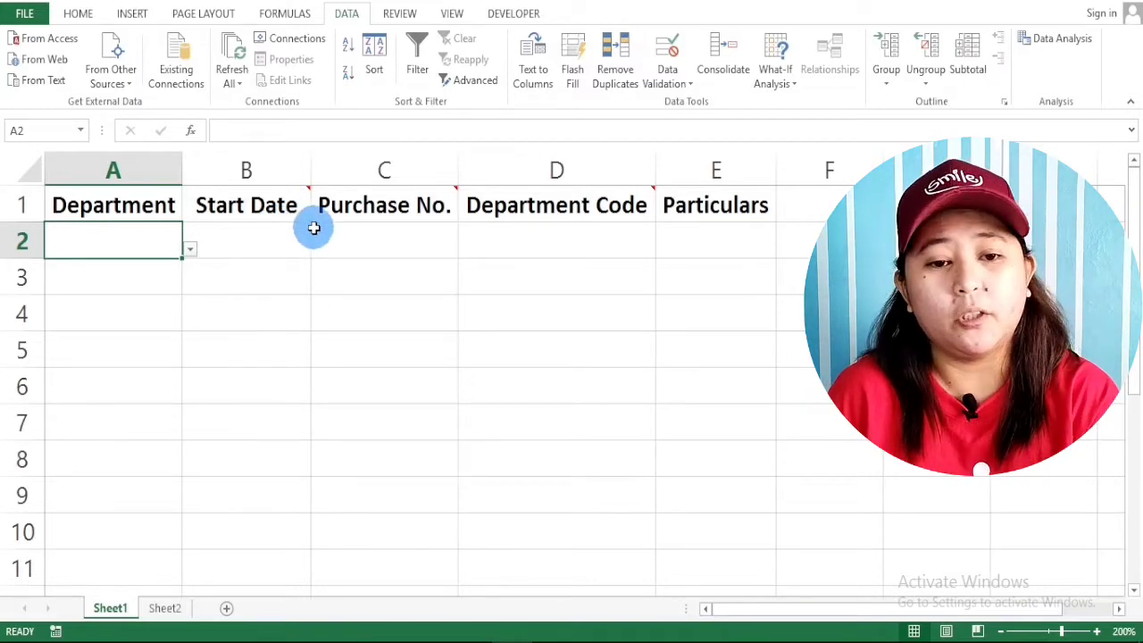
{"action": "mouse_move", "coordinate": [288, 197]}
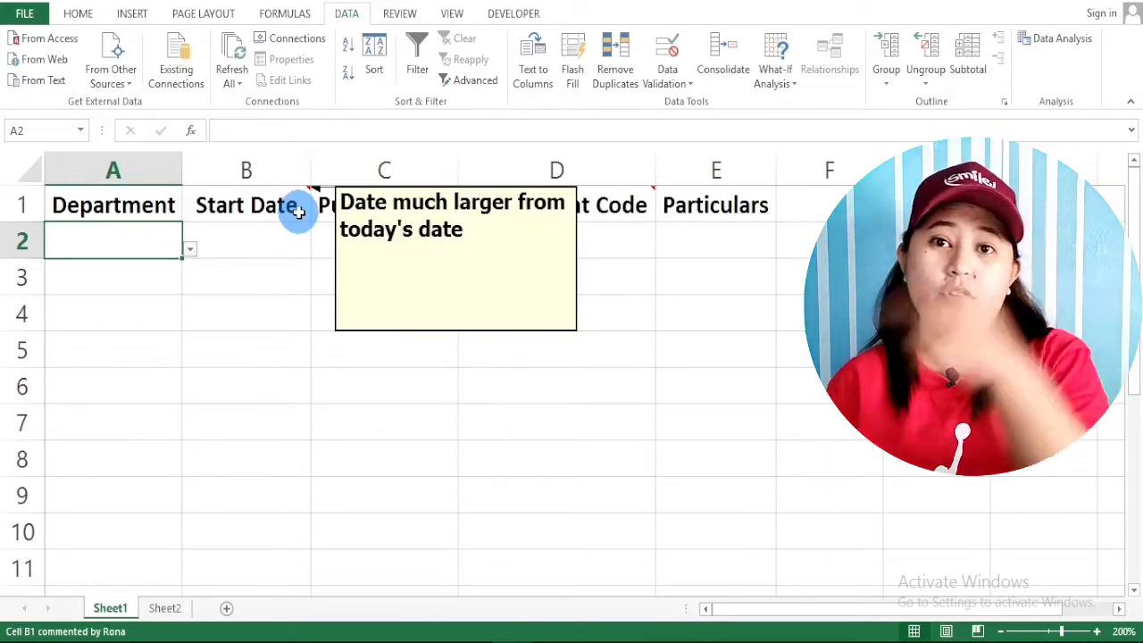
{"action": "left_click", "coordinate": [283, 245]}
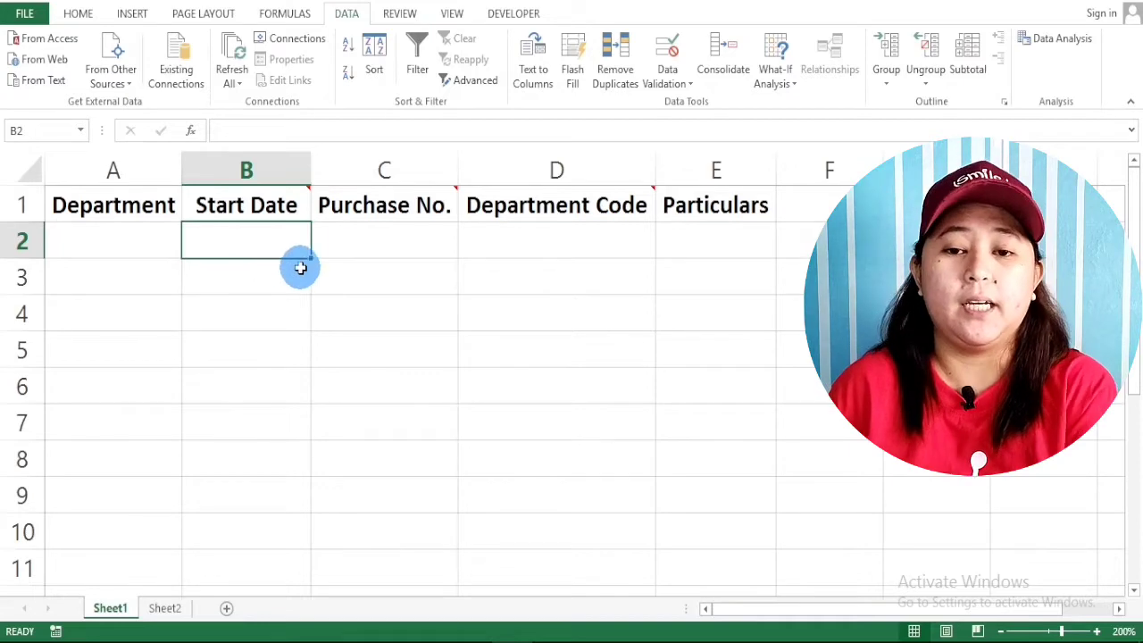
Restrict B2 to dates greater than a start date of =today().
{"action": "left_click", "coordinate": [677, 78]}
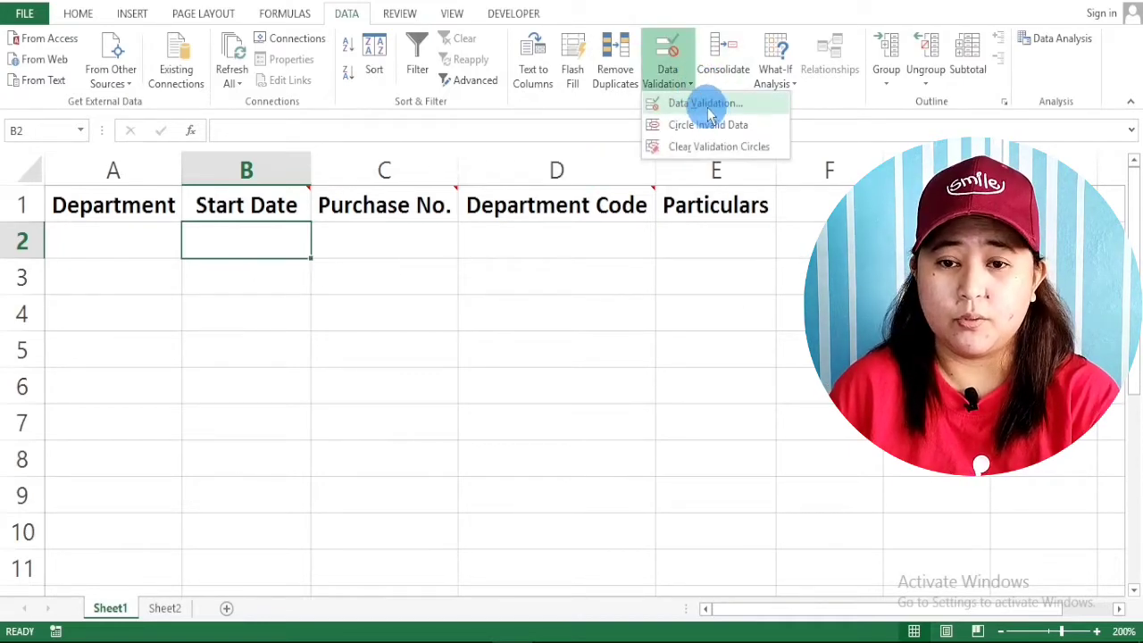
{"action": "left_click", "coordinate": [707, 106]}
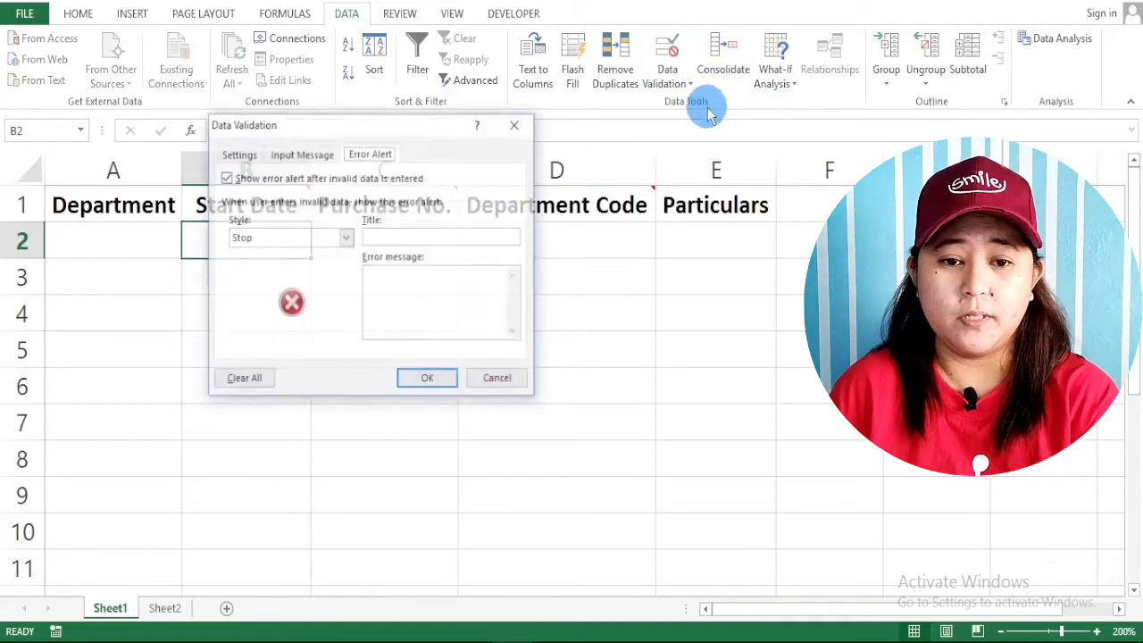
{"action": "left_click", "coordinate": [240, 154]}
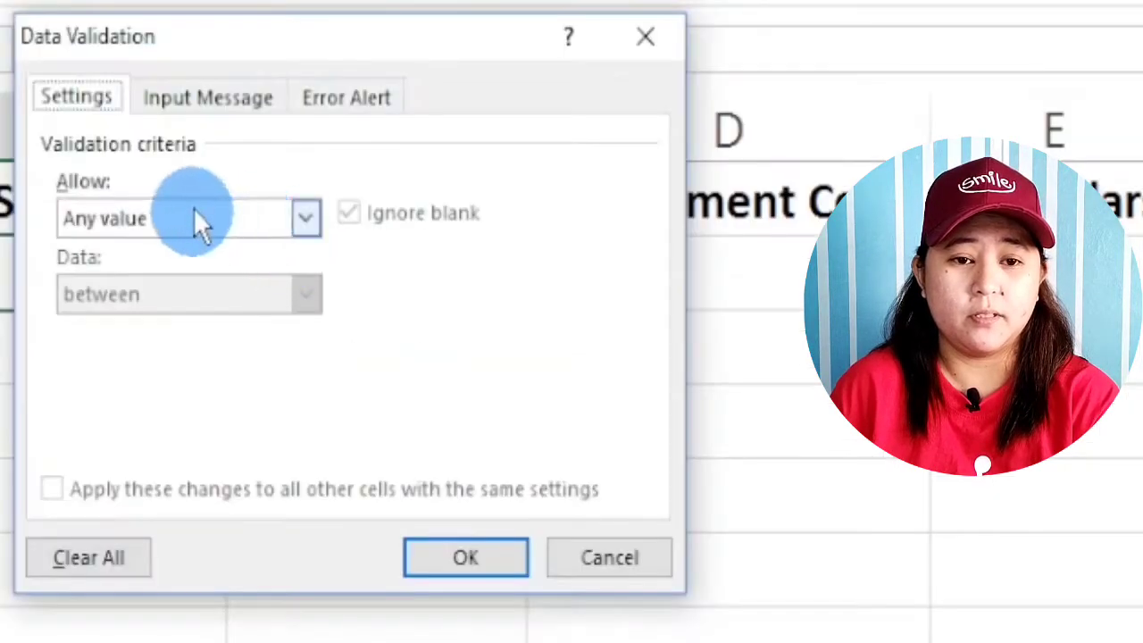
{"action": "left_click_drag", "start_coordinate": [286, 37], "coordinate": [504, 35]}
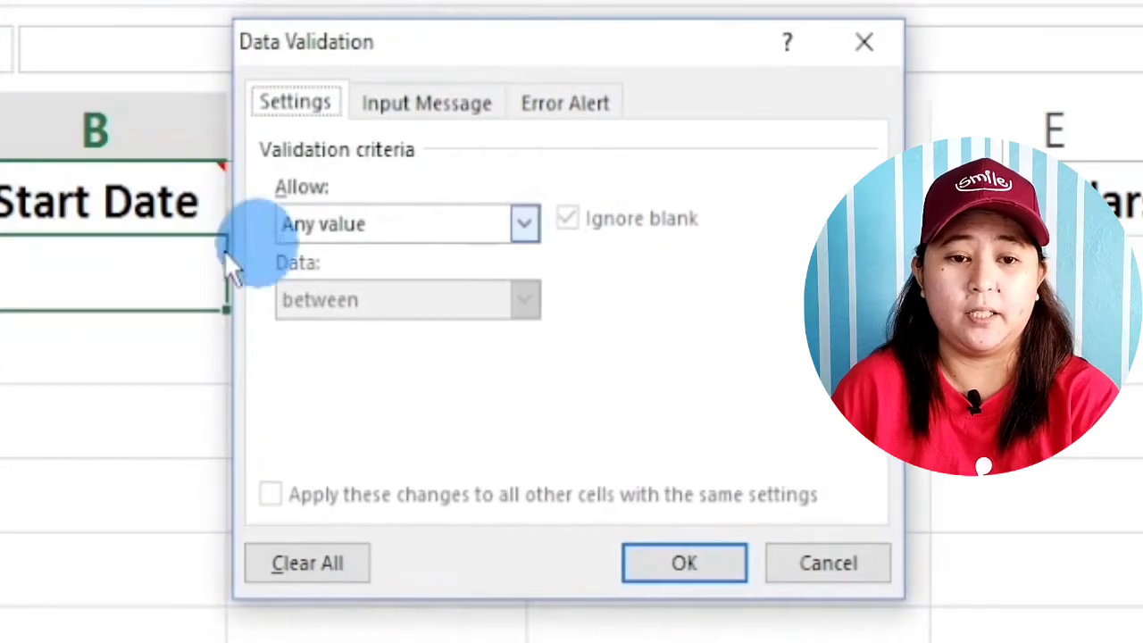
{"action": "left_click", "coordinate": [525, 223]}
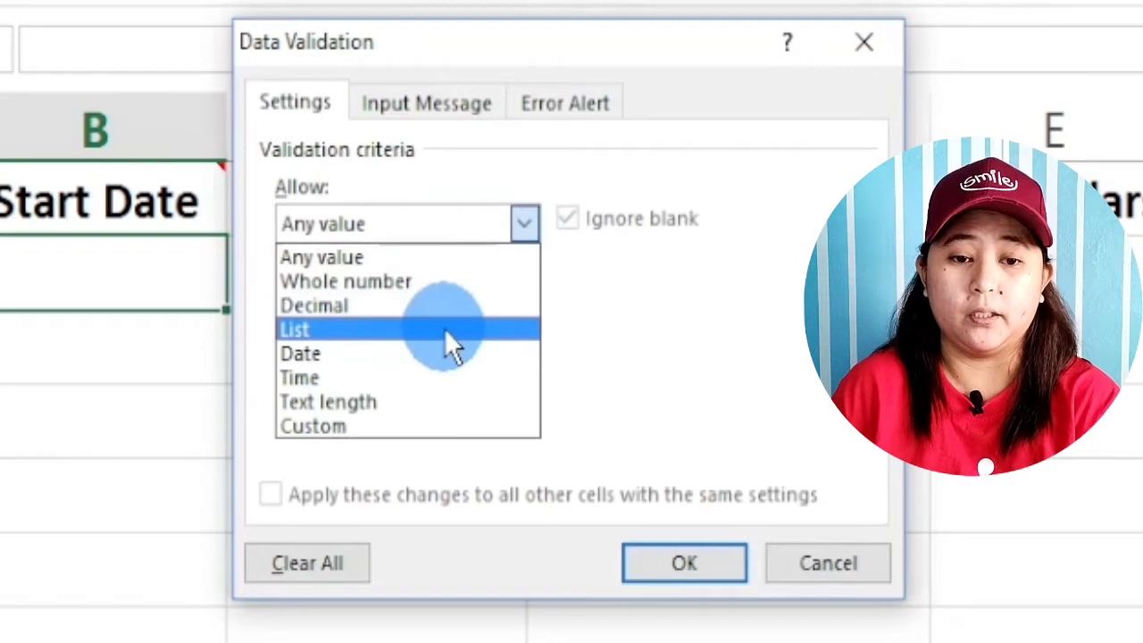
{"action": "left_click", "coordinate": [309, 352]}
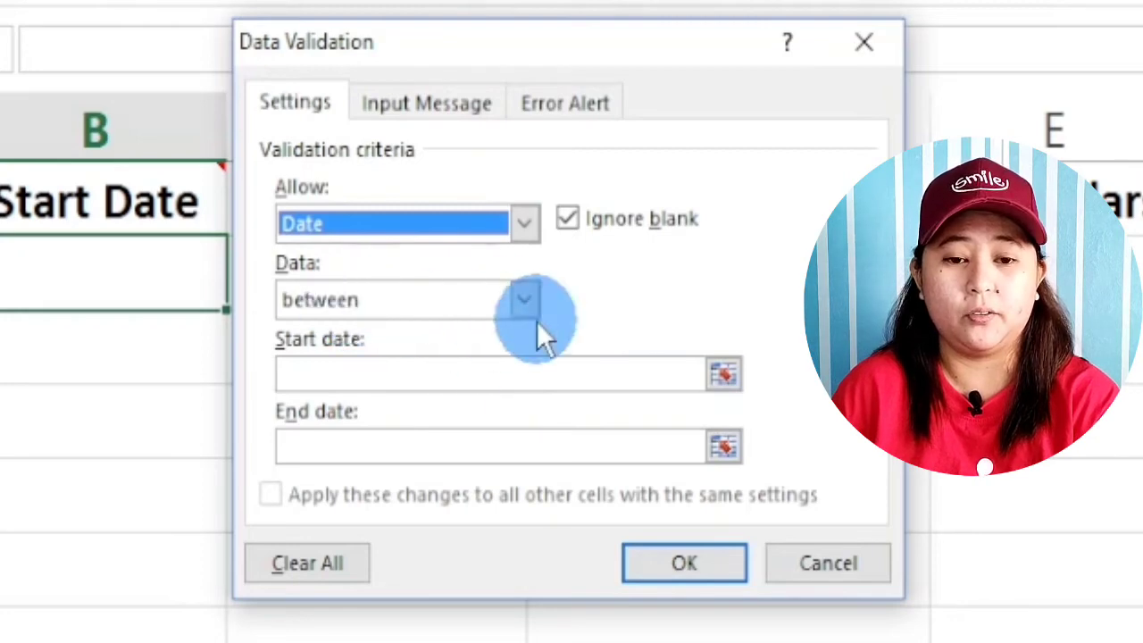
{"action": "left_click", "coordinate": [526, 300]}
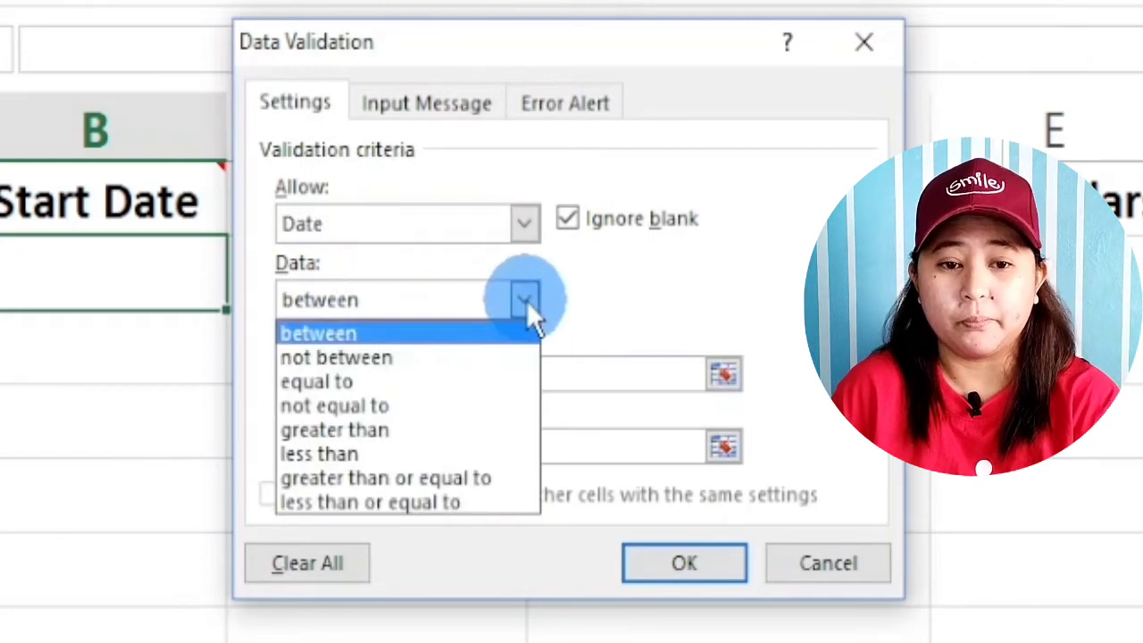
{"action": "left_click", "coordinate": [419, 429]}
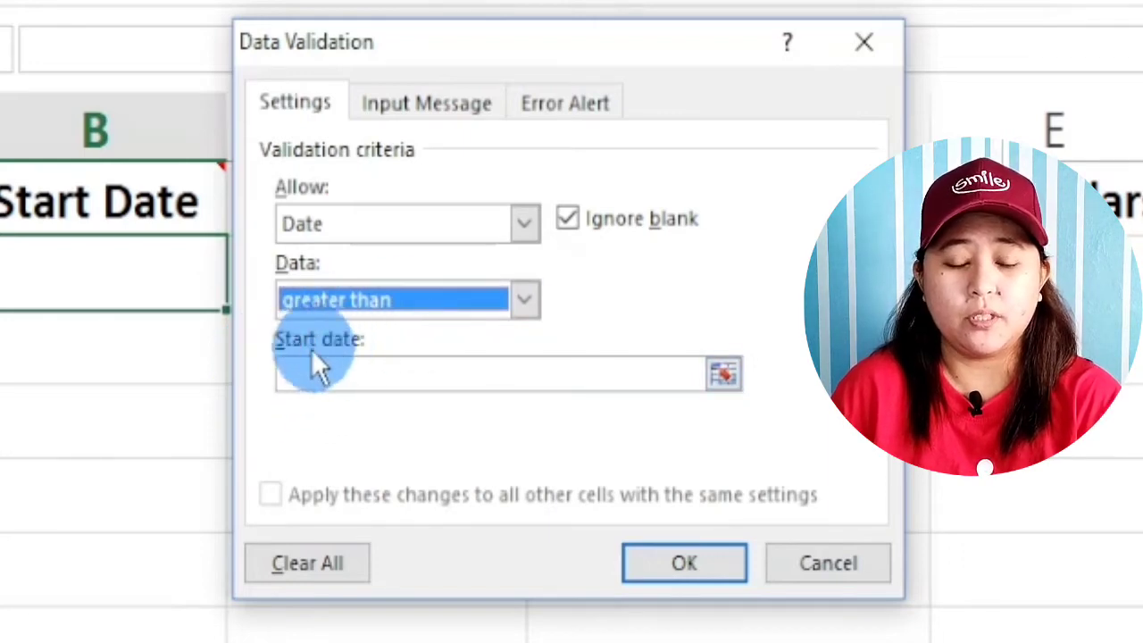
{"action": "left_click", "coordinate": [372, 375]}
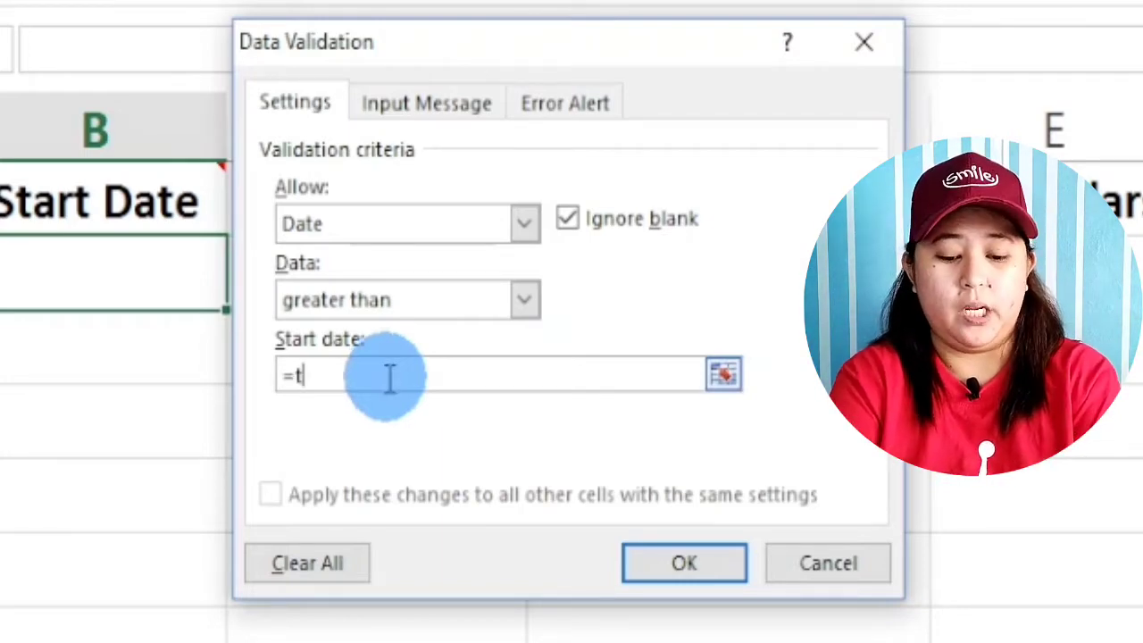
{"action": "type", "text": "ay("}
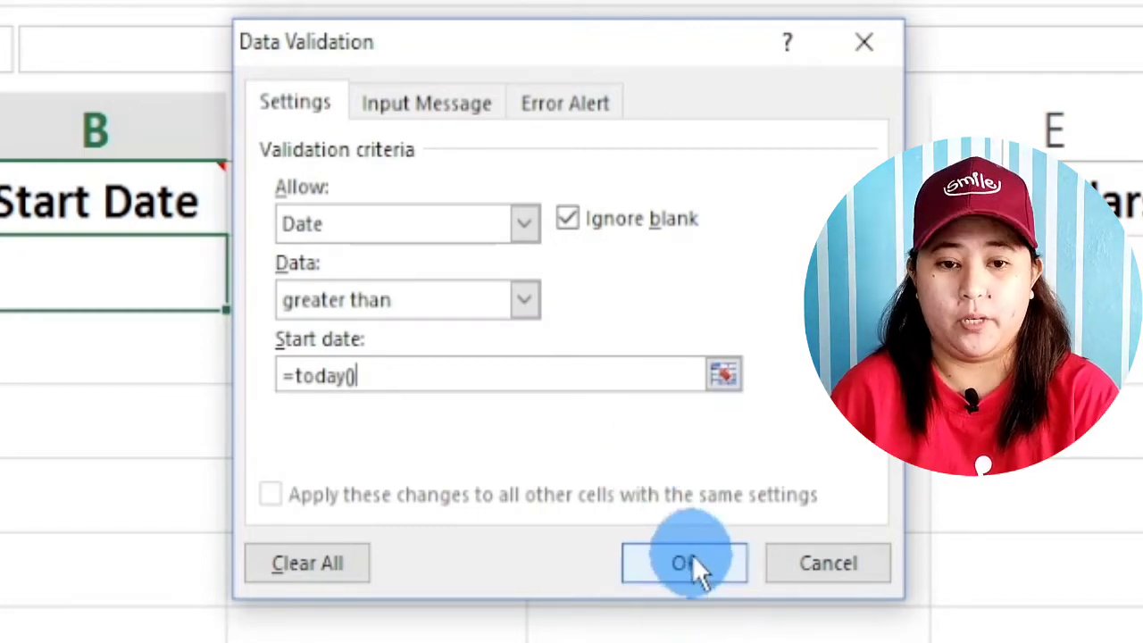
Add the error message 'Please input a future date' and apply the rule.
{"action": "left_click", "coordinate": [426, 103]}
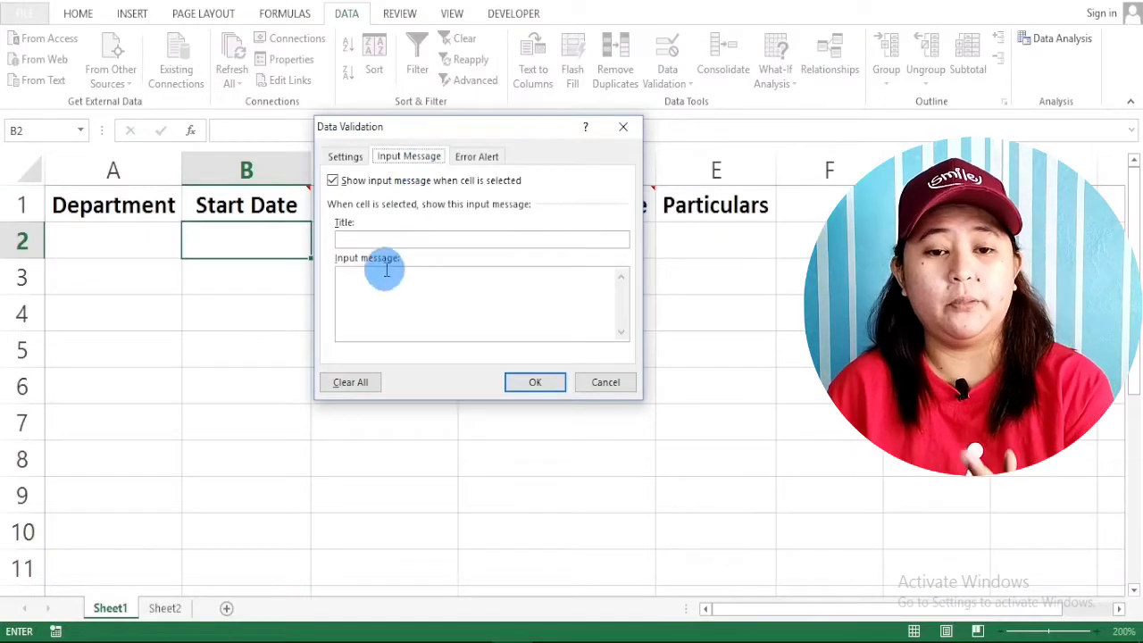
{"action": "left_click", "coordinate": [483, 156]}
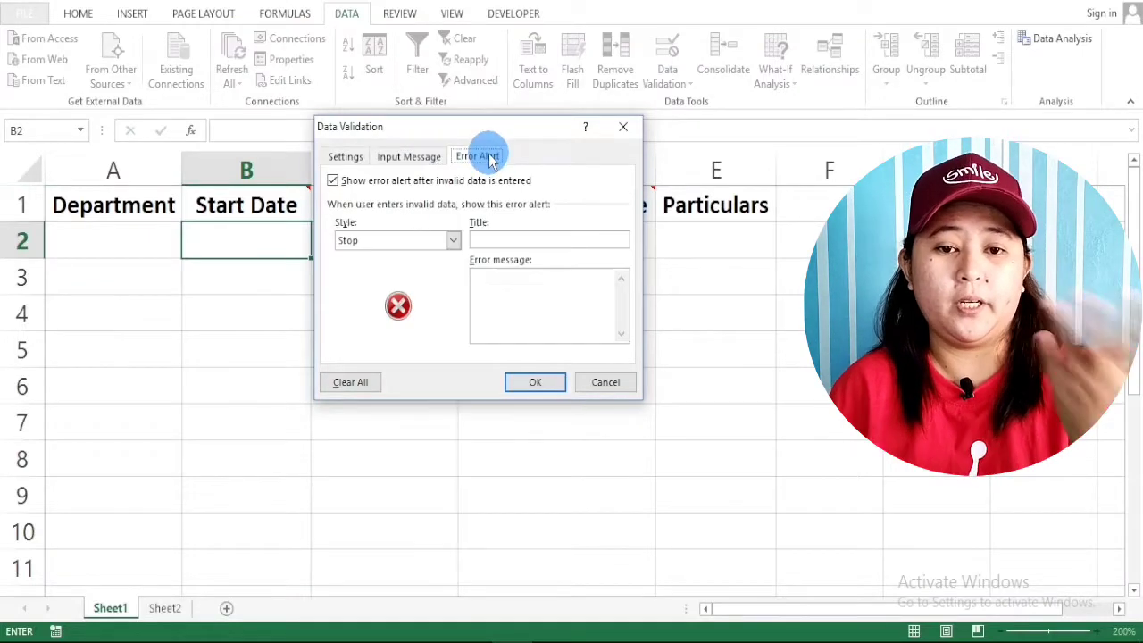
{"action": "left_click", "coordinate": [543, 290]}
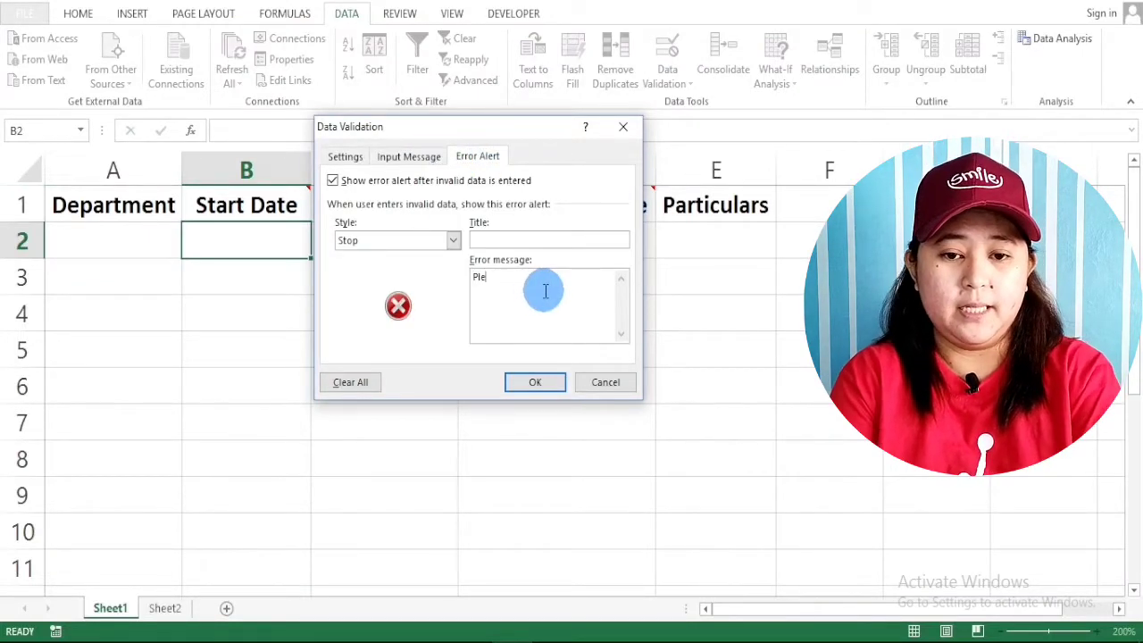
{"action": "type", "text": "Please "}
{"action": "type", "text": "i"}
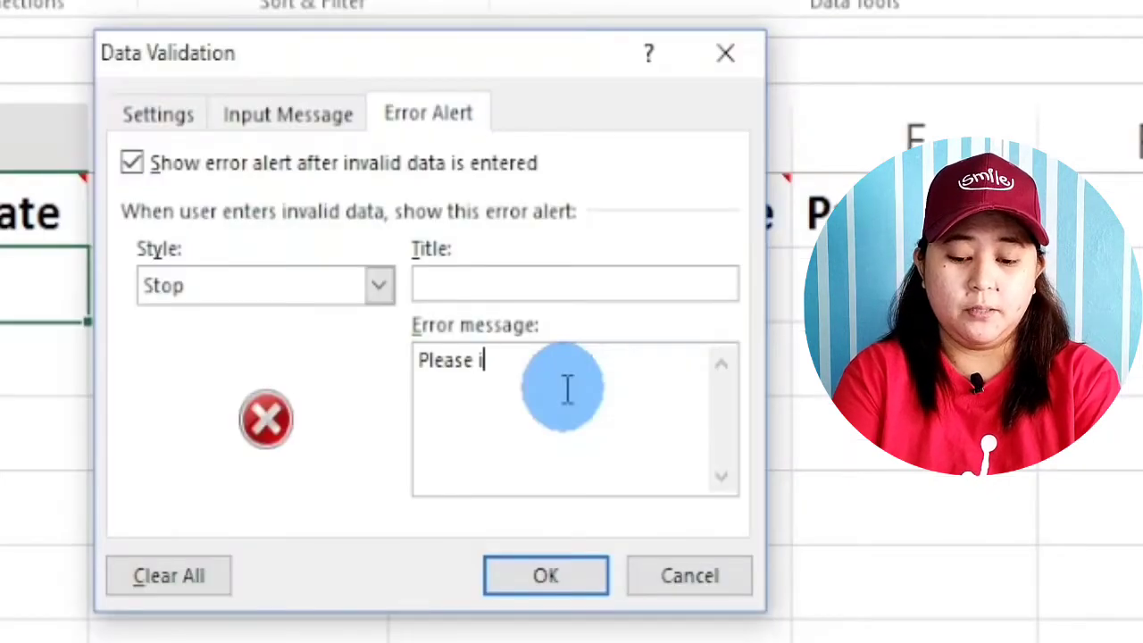
{"action": "type", "text": "nput a fu"}
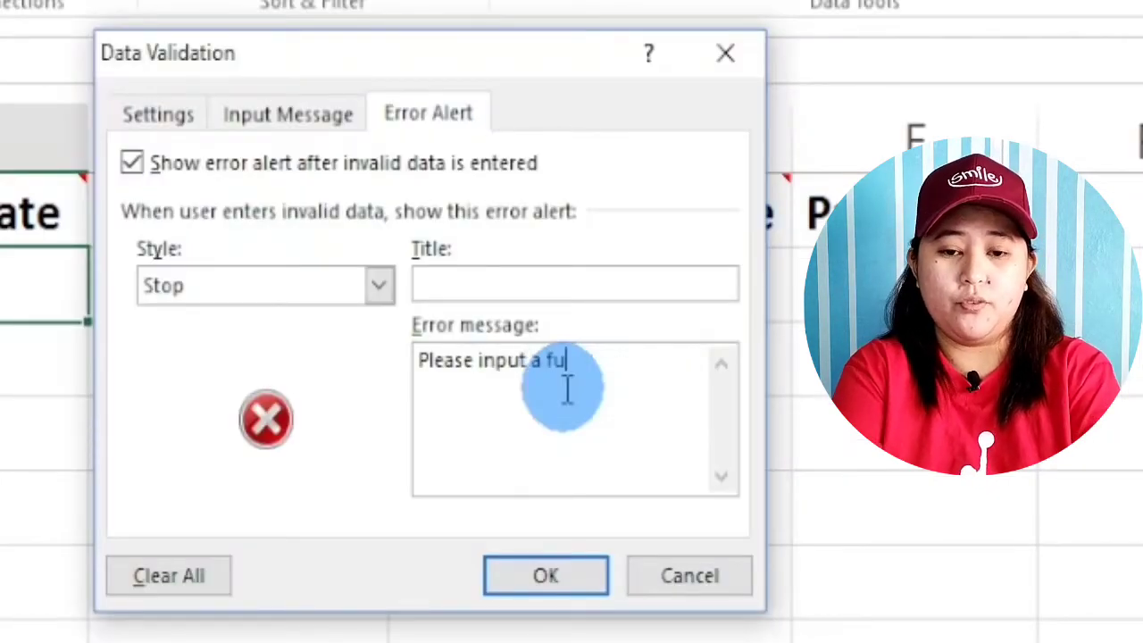
{"action": "type", "text": "ture date"}
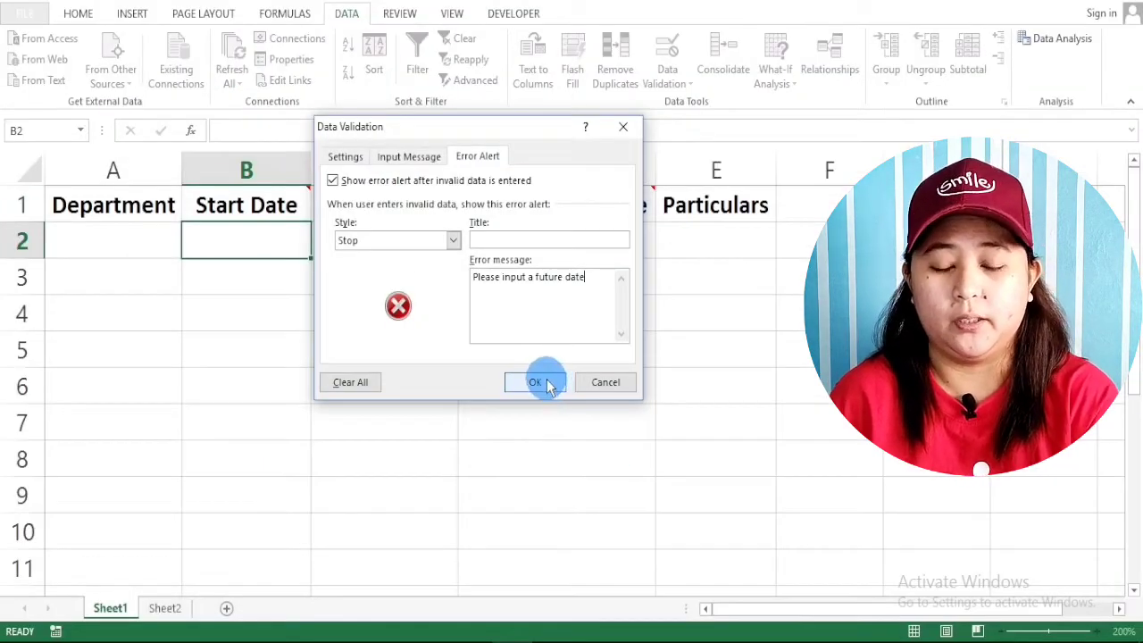
{"action": "left_click", "coordinate": [554, 384]}
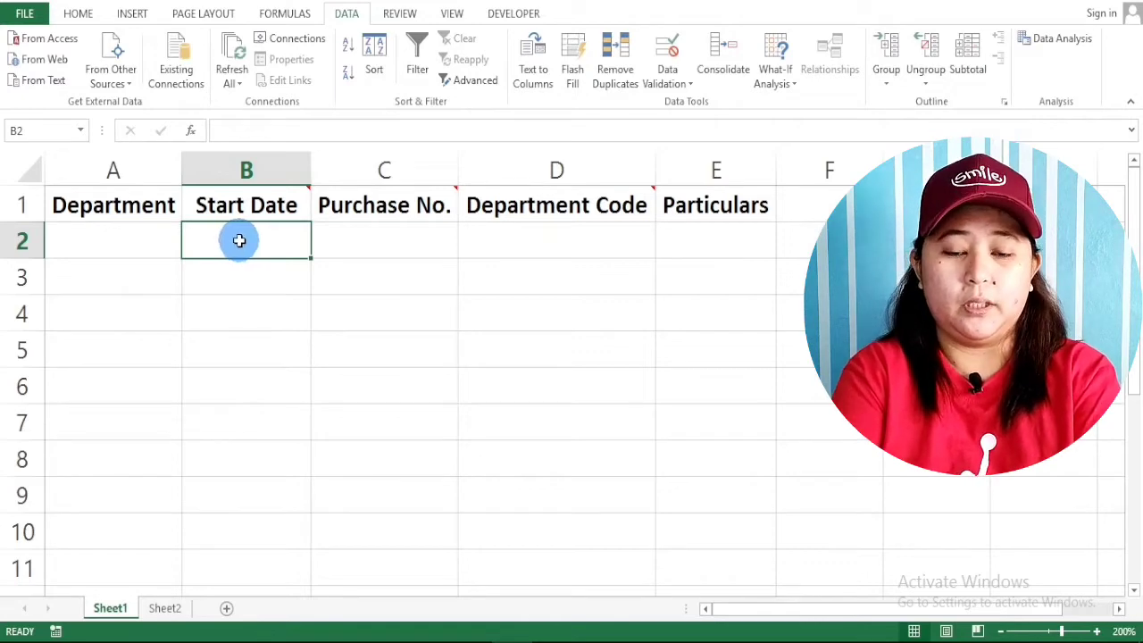
Enter 10/16/21 in B2 and cancel the rejection, then enter 10/18/2021 successfully.
{"action": "type", "text": "10/1"}
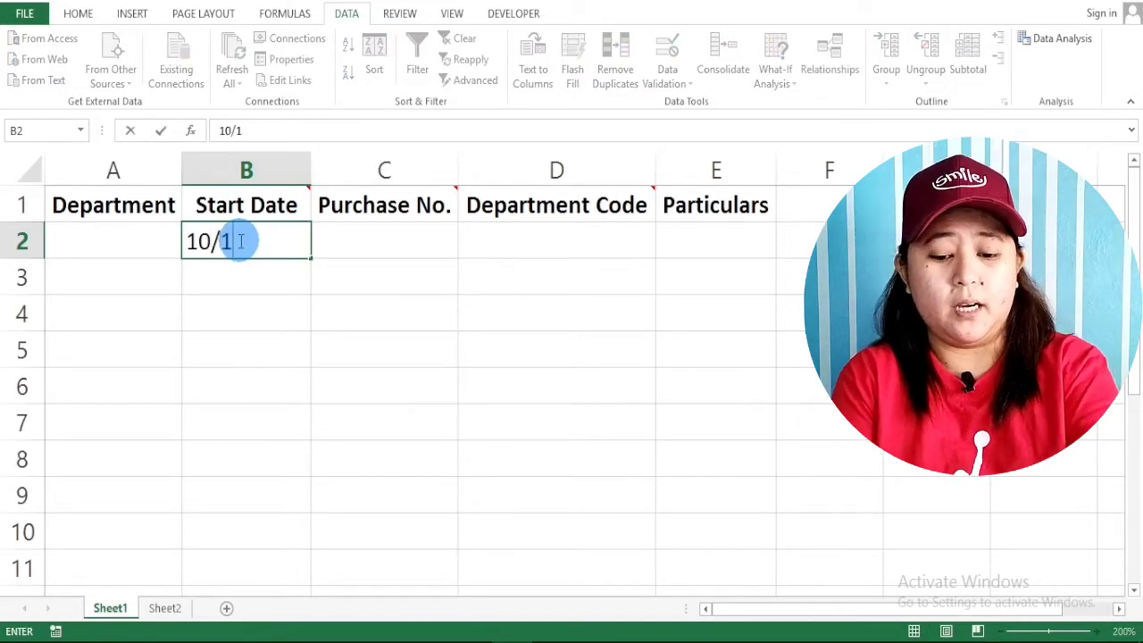
{"action": "type", "text": "6/21"}
{"action": "key", "text": "Return"}
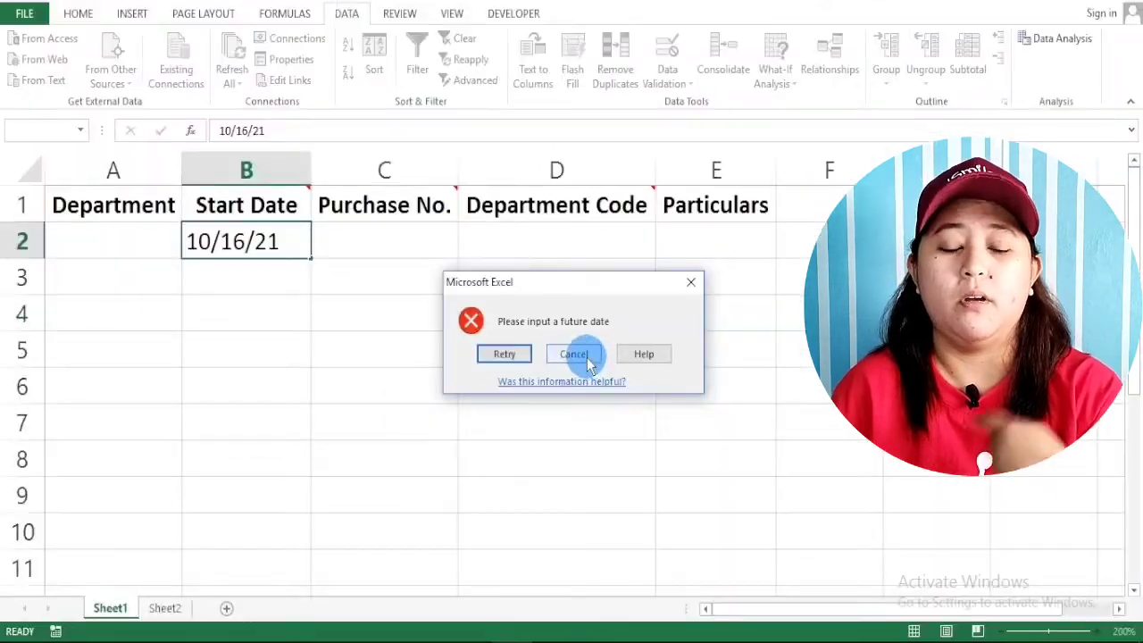
{"action": "left_click", "coordinate": [617, 442]}
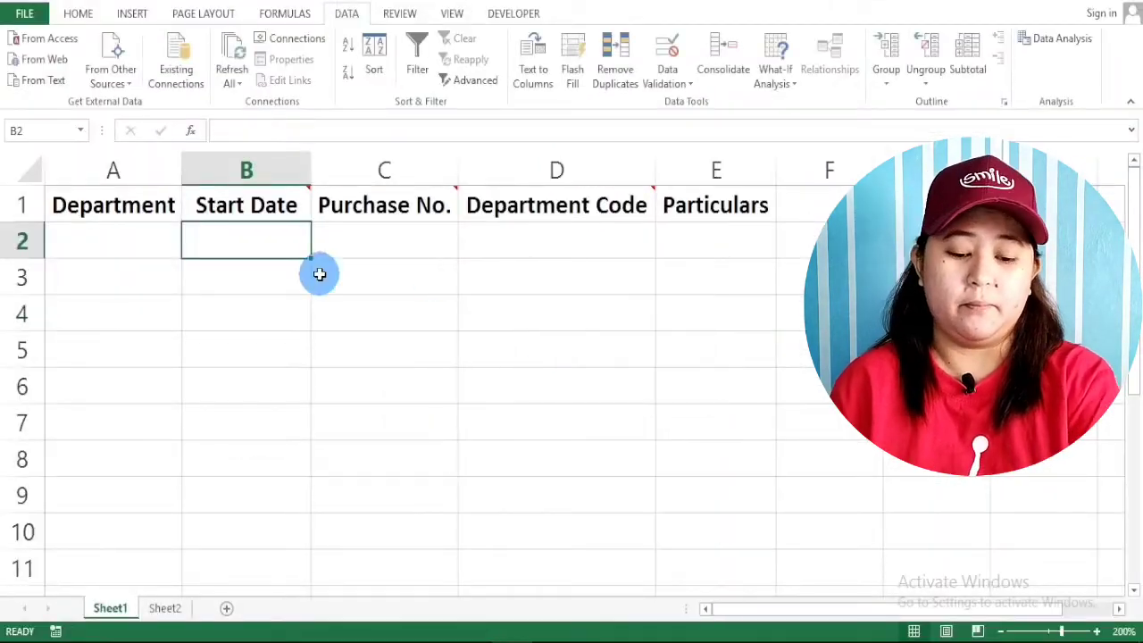
{"action": "type", "text": "10"}
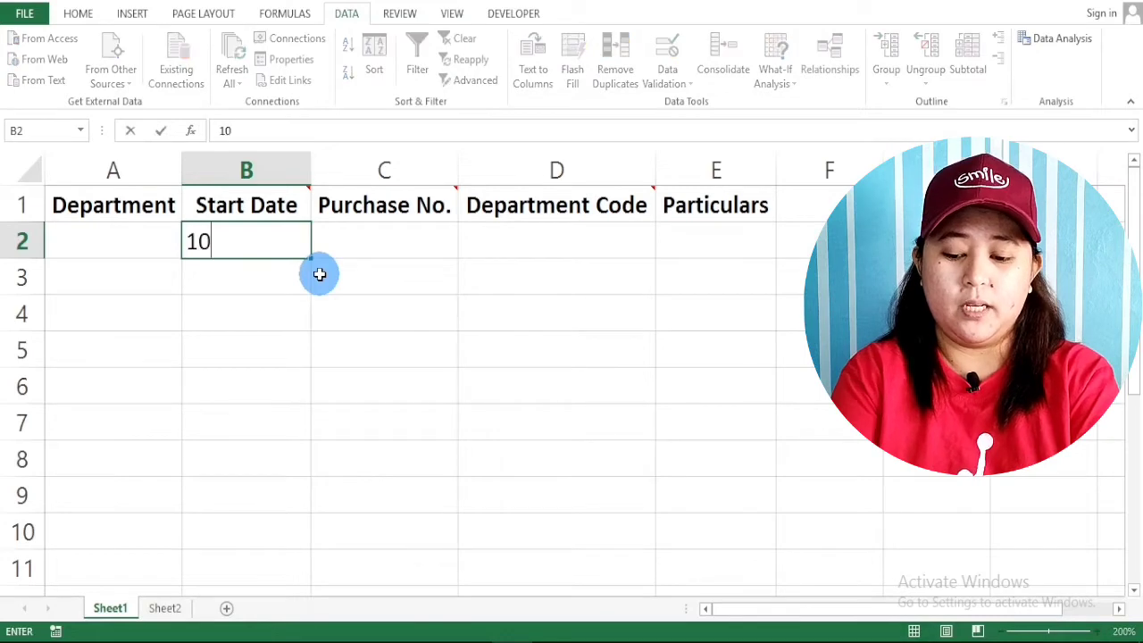
{"action": "type", "text": "/"}
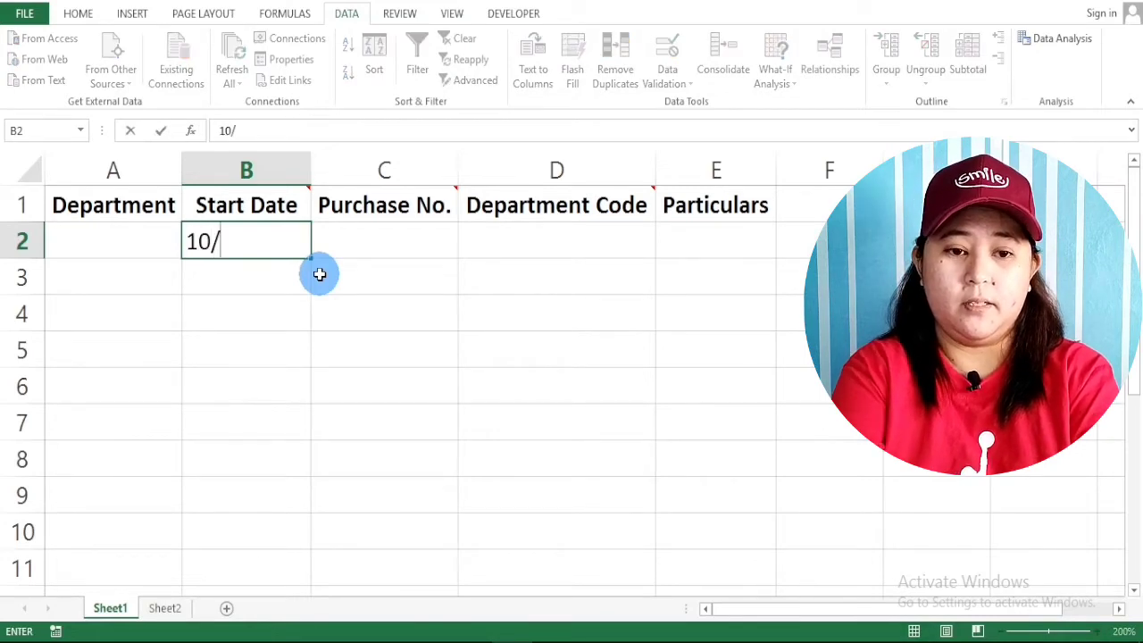
{"action": "type", "text": "18/2021"}
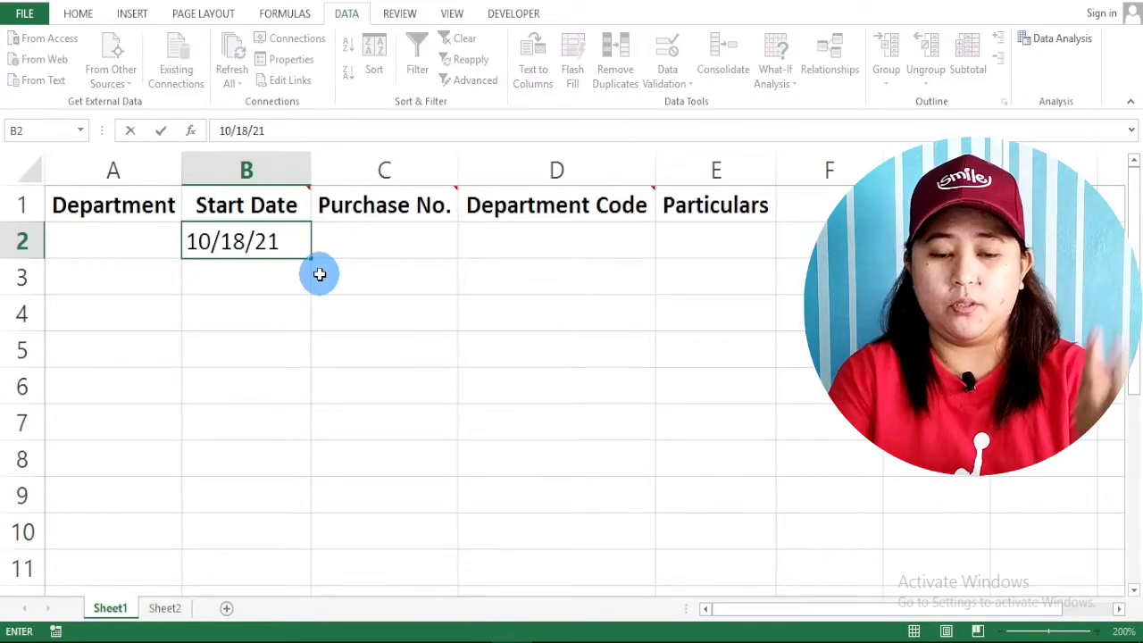
{"action": "key", "text": "Return"}
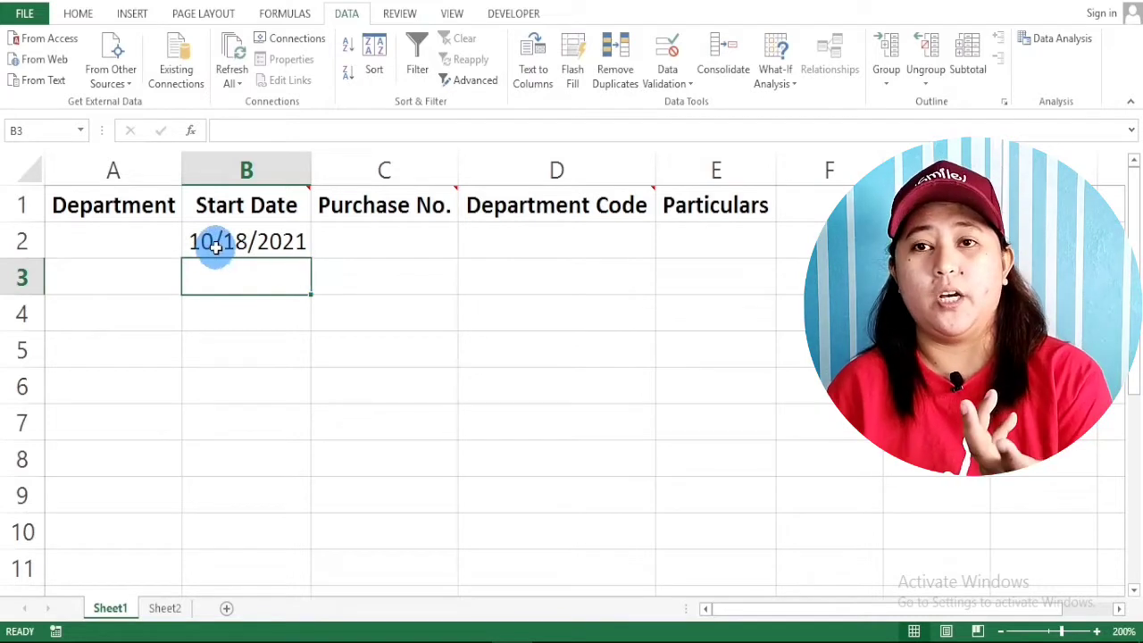
{"action": "left_click", "coordinate": [403, 230]}
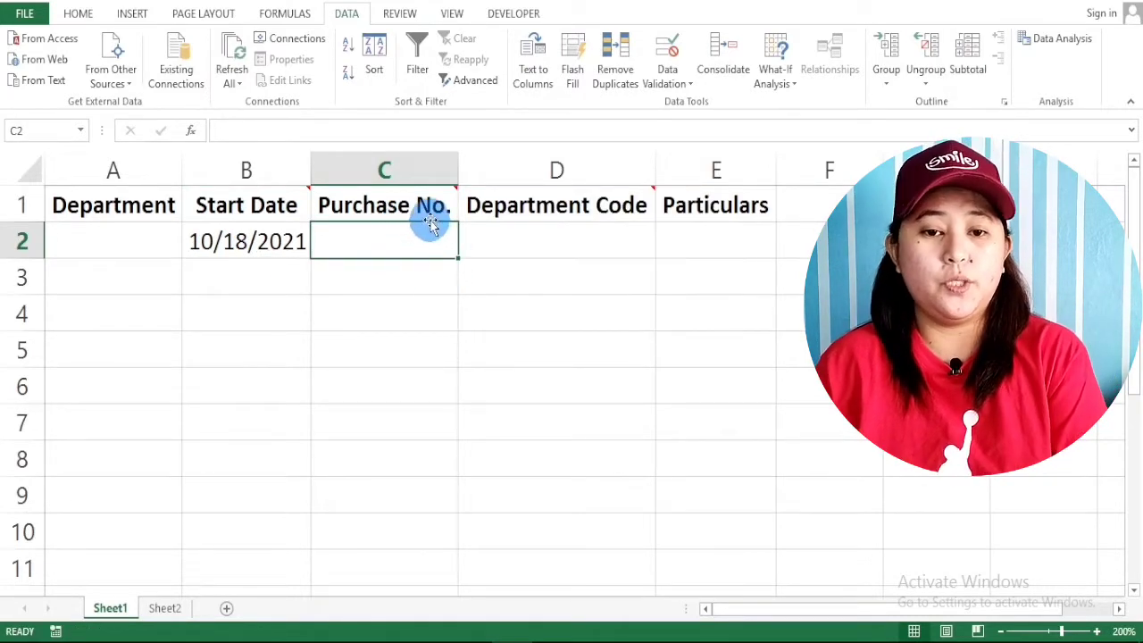
Set C2's validation to allow whole numbers with a between comparison.
{"action": "mouse_move", "coordinate": [434, 221]}
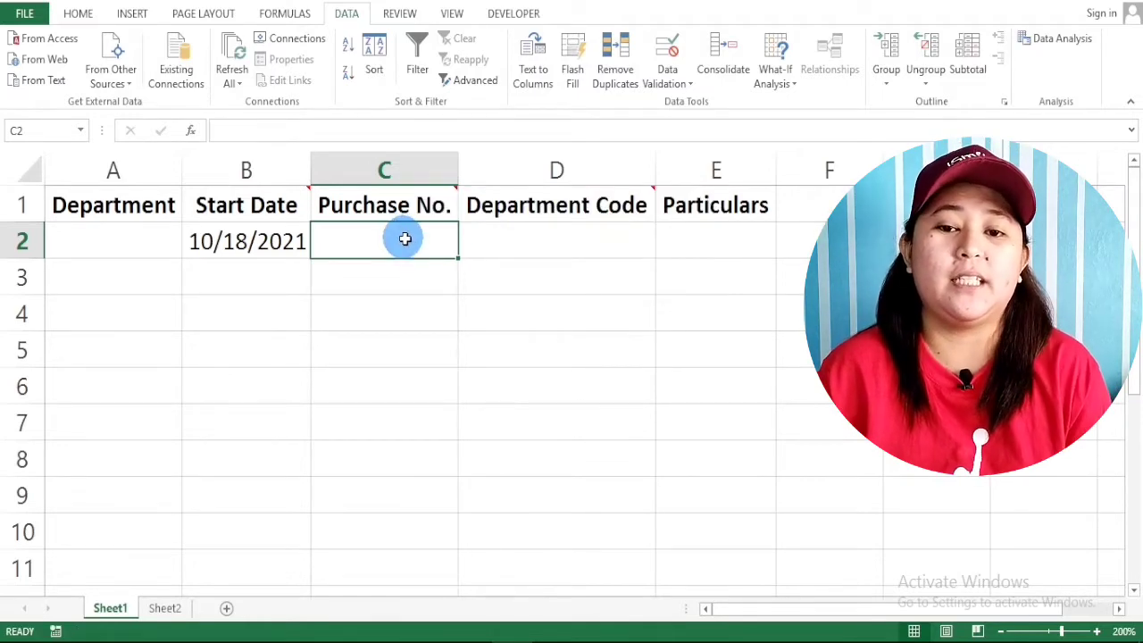
{"action": "left_click", "coordinate": [689, 84]}
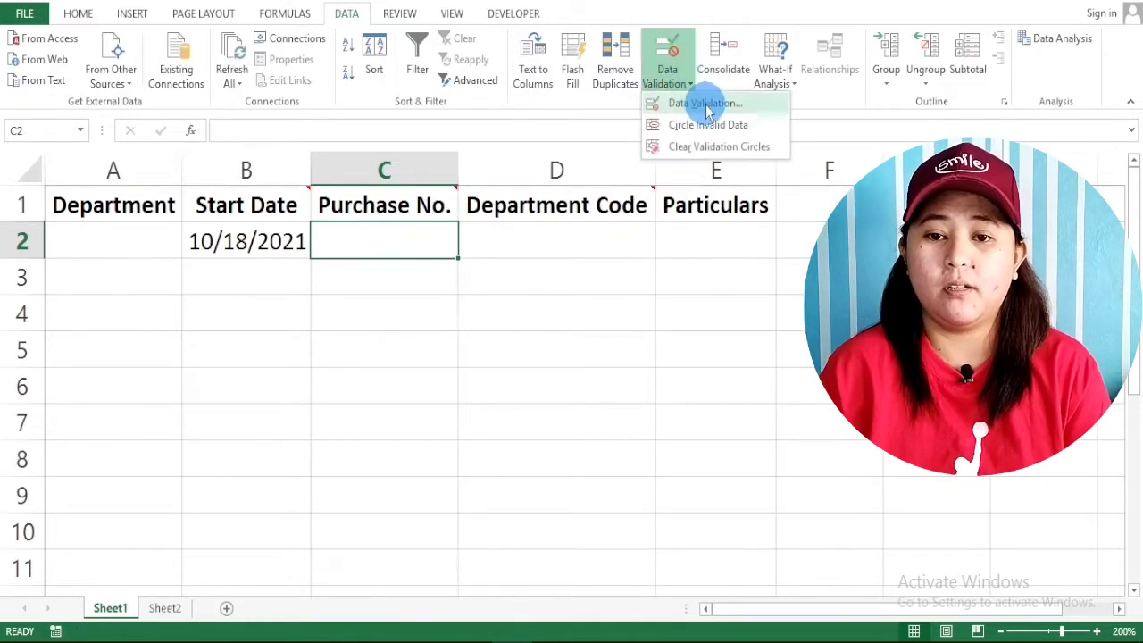
{"action": "left_click", "coordinate": [705, 104]}
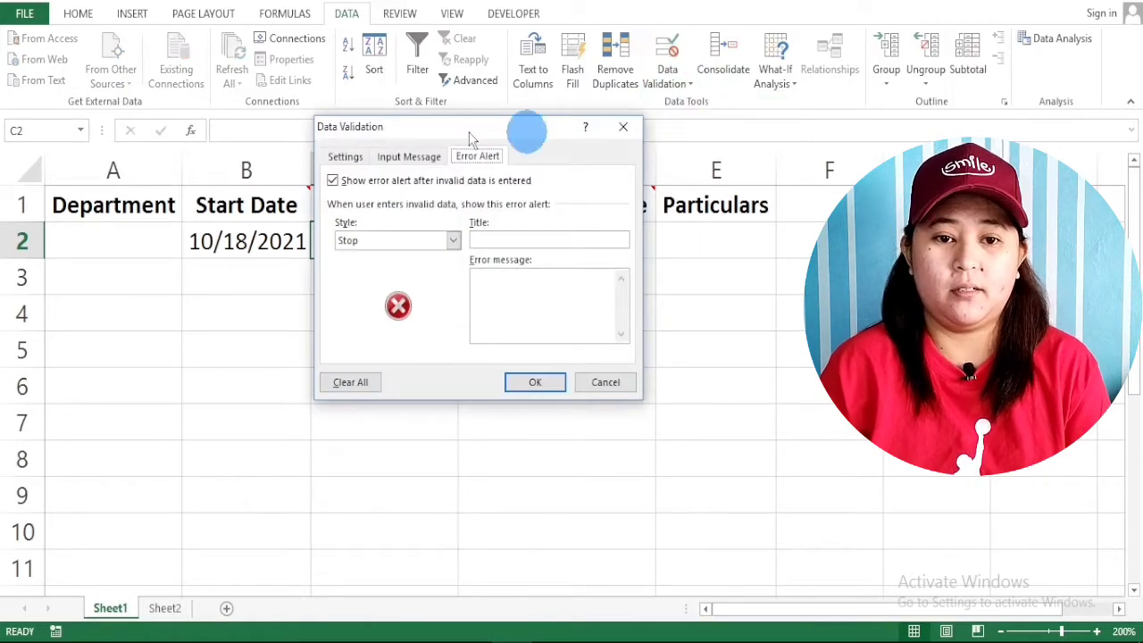
{"action": "left_click", "coordinate": [357, 156]}
{"action": "left_click_drag", "start_coordinate": [447, 125], "coordinate": [431, 286]}
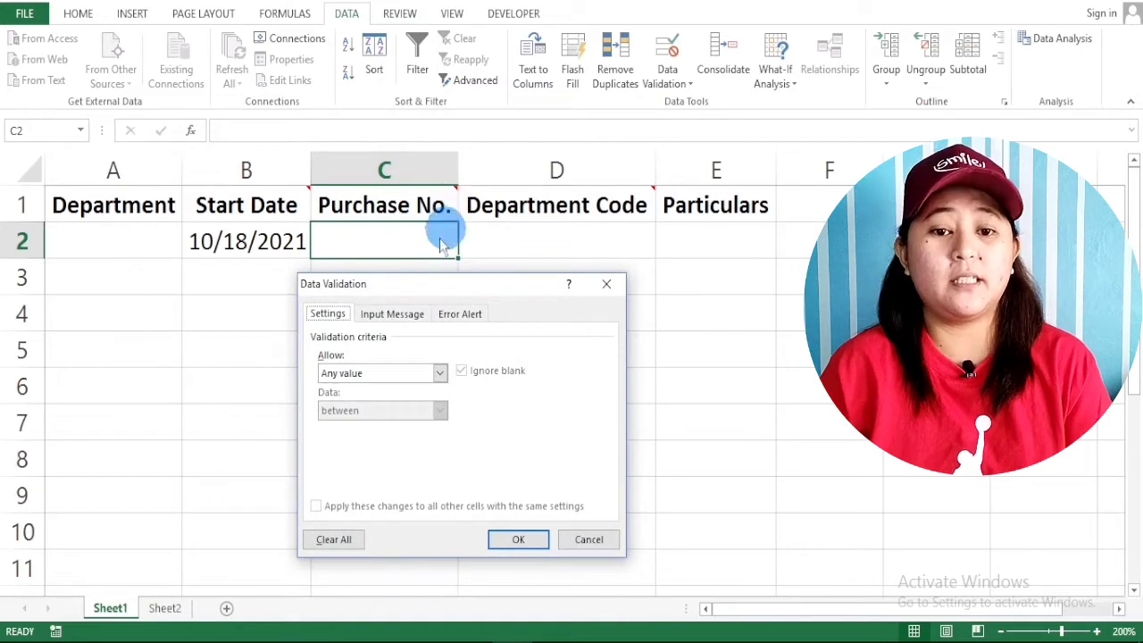
{"action": "left_click", "coordinate": [439, 374]}
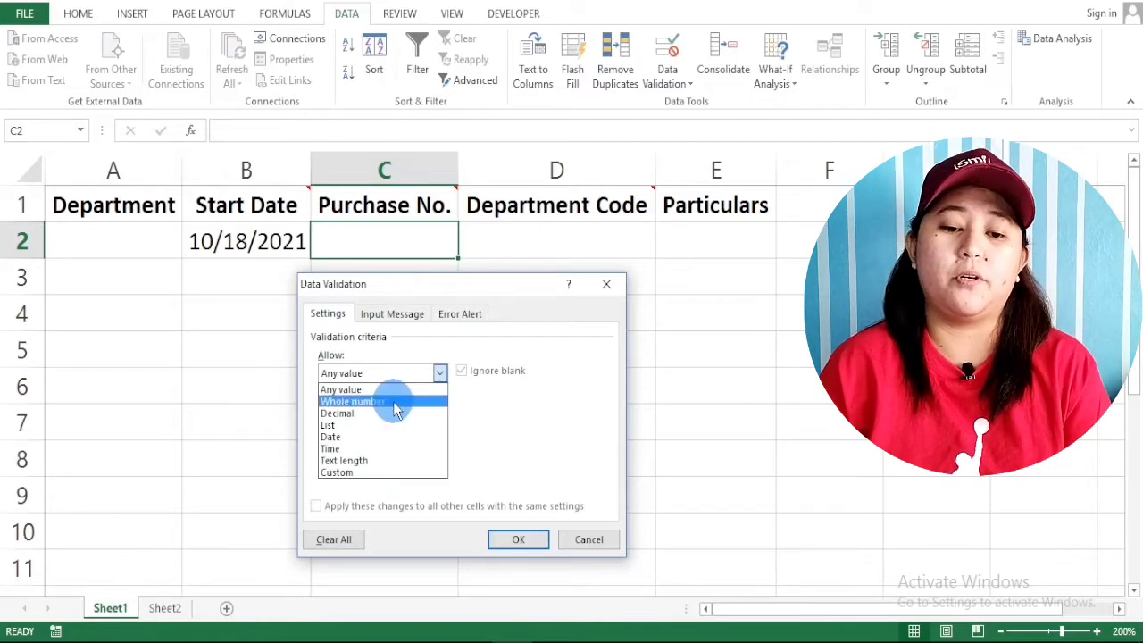
{"action": "left_click", "coordinate": [395, 403]}
{"action": "left_click", "coordinate": [439, 410]}
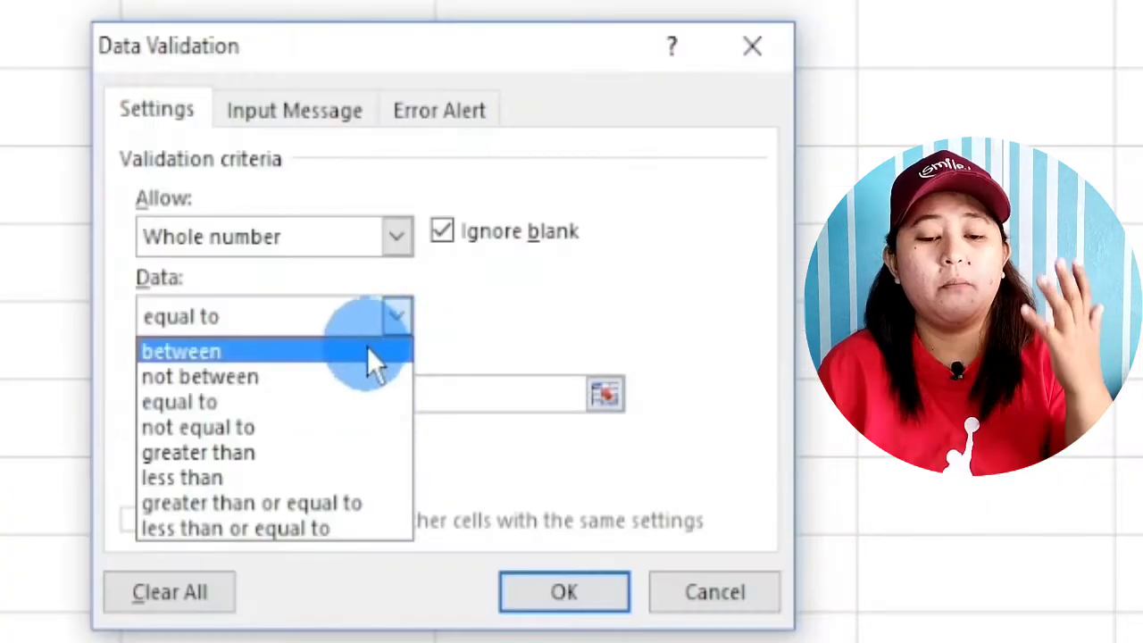
{"action": "left_click", "coordinate": [428, 429]}
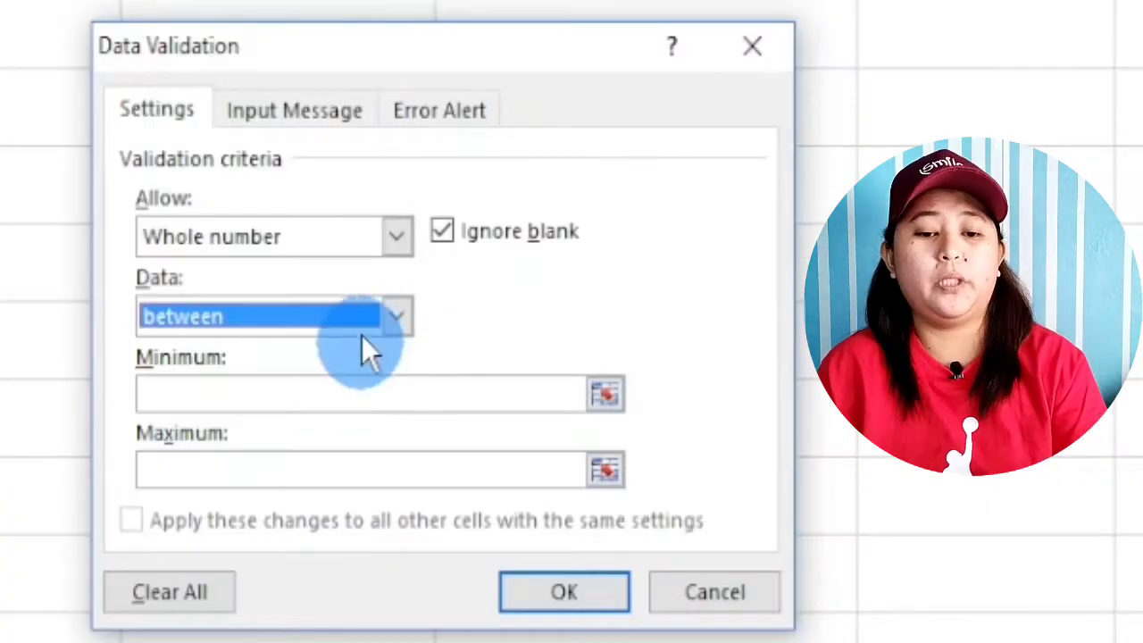
Set minimum 100001 and maximum 120000, then apply the rule to C2.
{"action": "left_click", "coordinate": [328, 388]}
{"action": "type", "text": "100"}
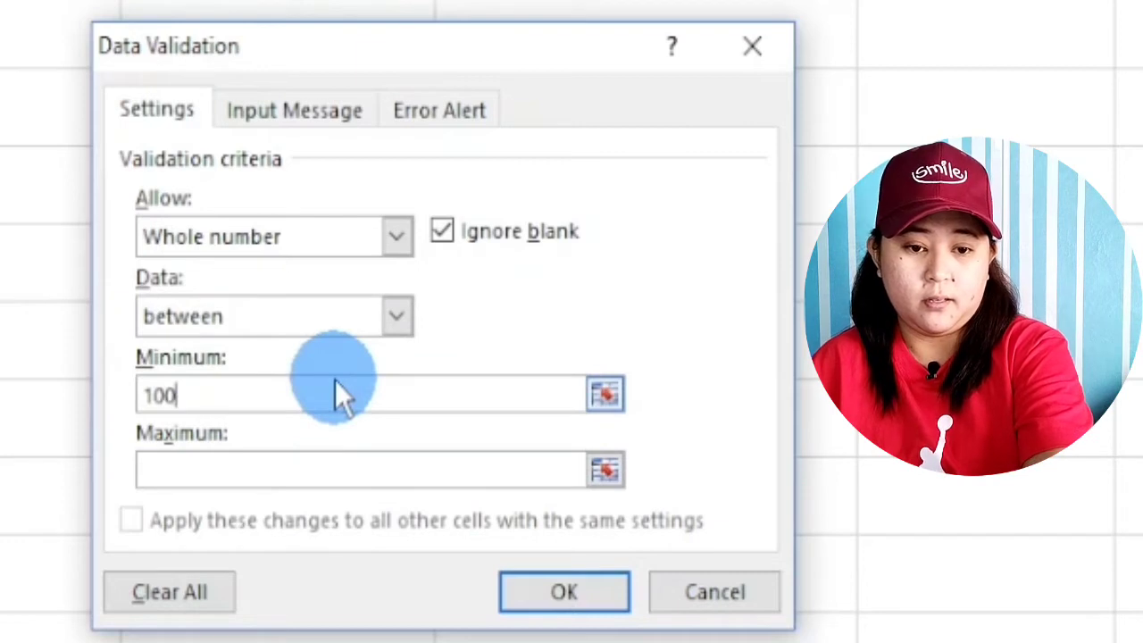
{"action": "type", "text": "0"}
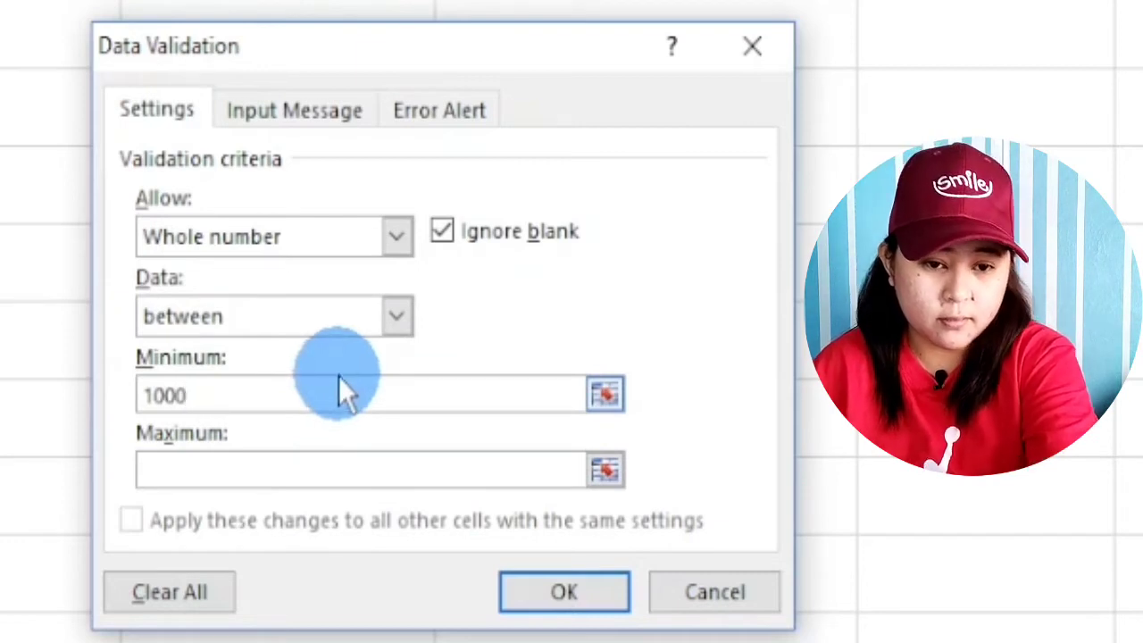
{"action": "type", "text": "001"}
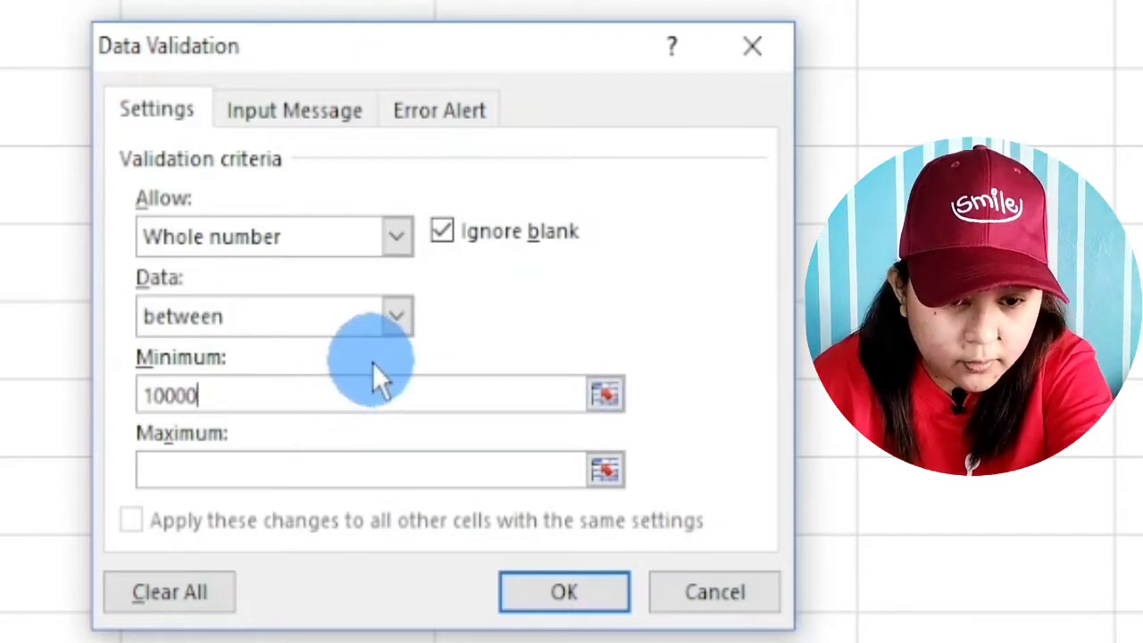
{"action": "left_click", "coordinate": [335, 467]}
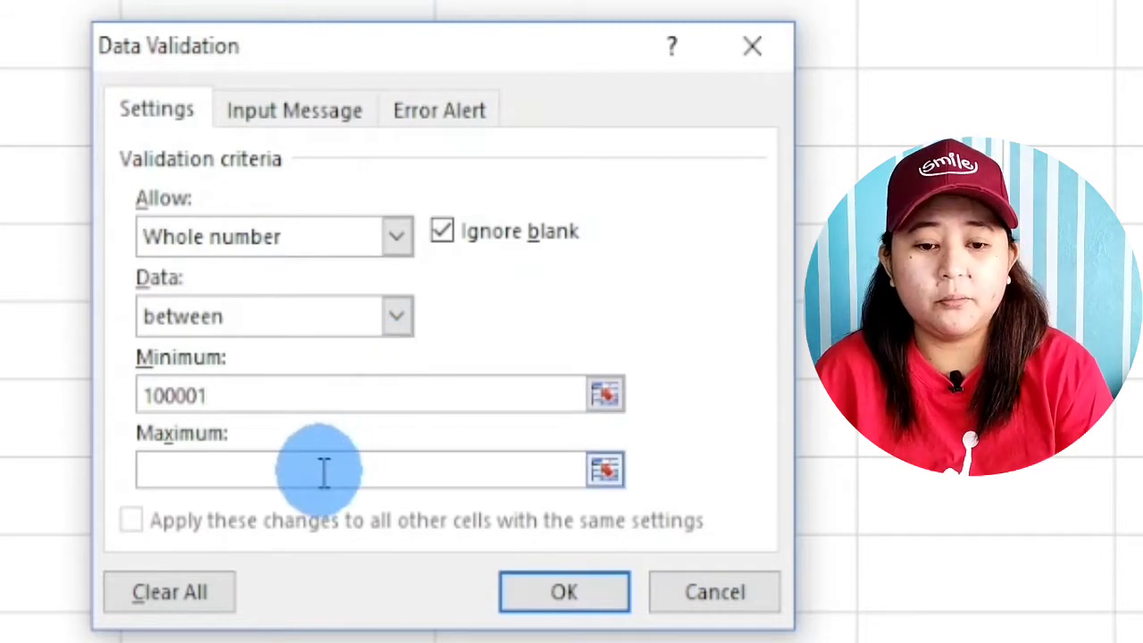
{"action": "type", "text": "12"}
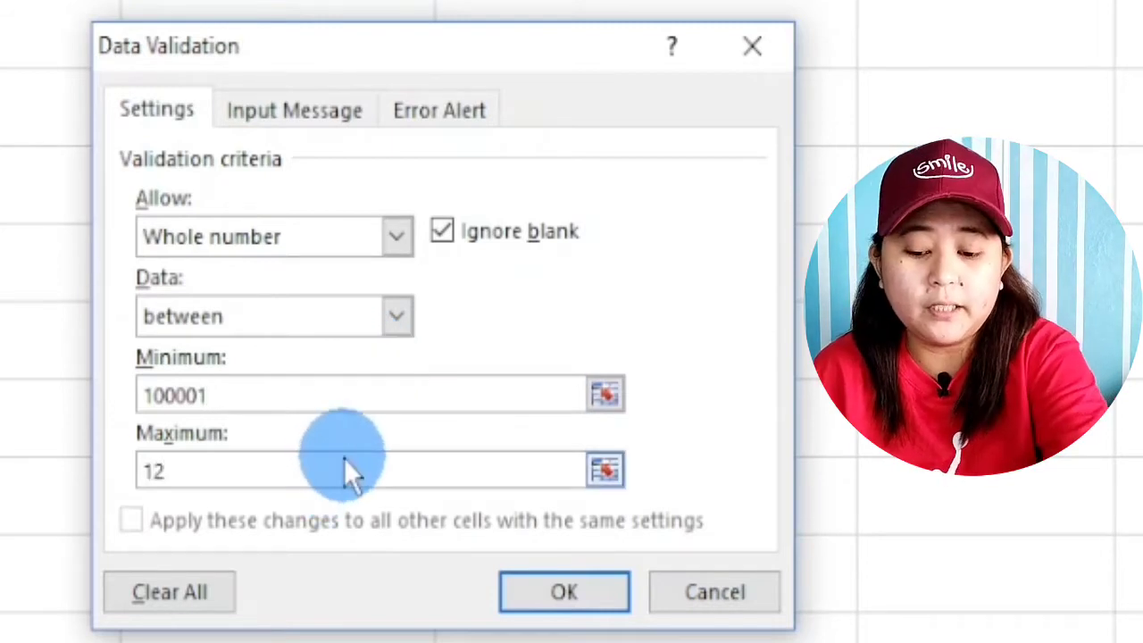
{"action": "type", "text": "0000"}
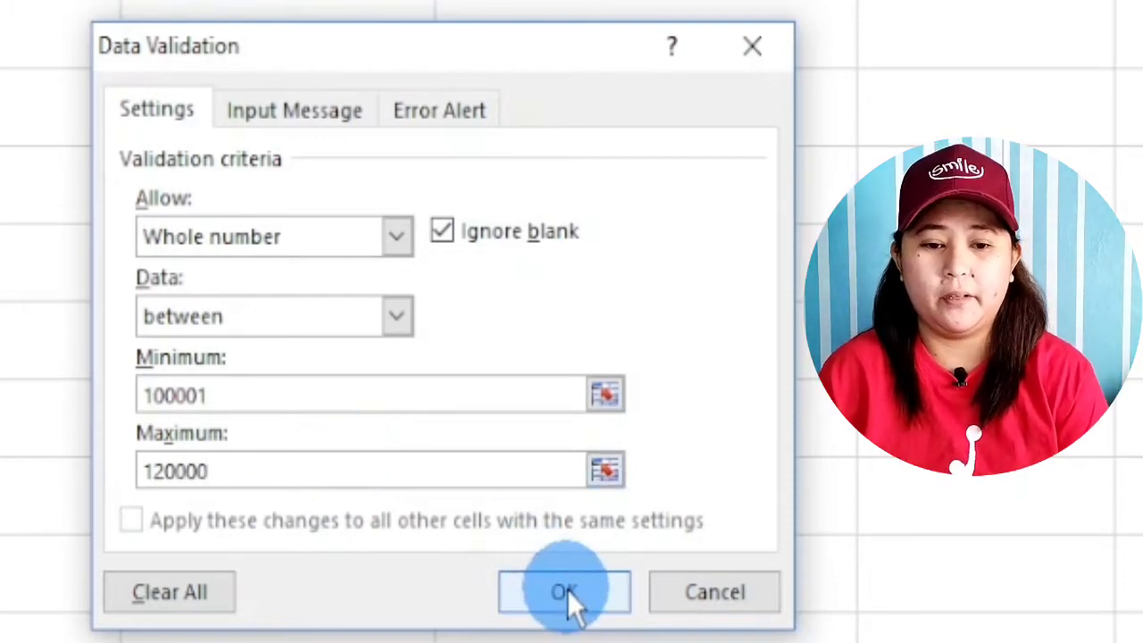
{"action": "left_click", "coordinate": [604, 395]}
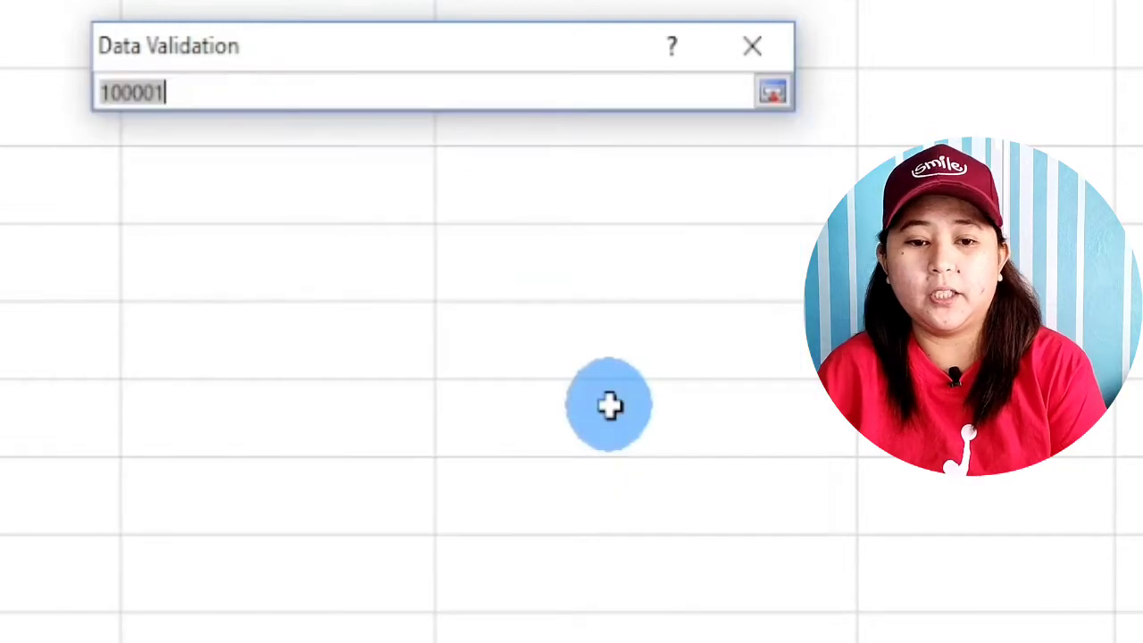
{"action": "key", "text": "Escape"}
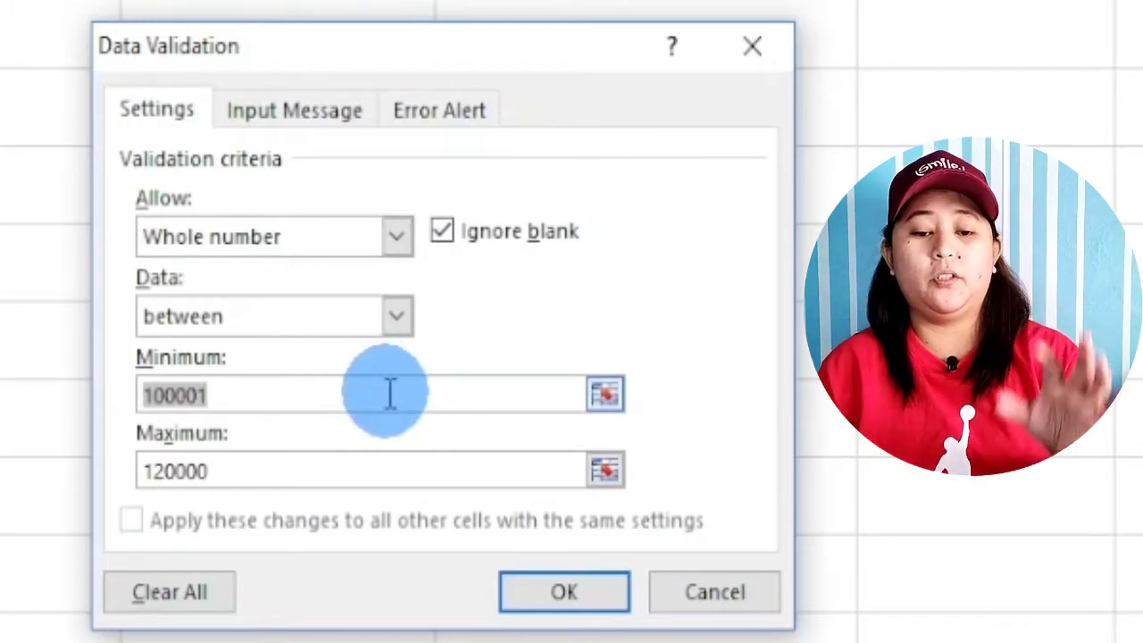
{"action": "left_click", "coordinate": [391, 394]}
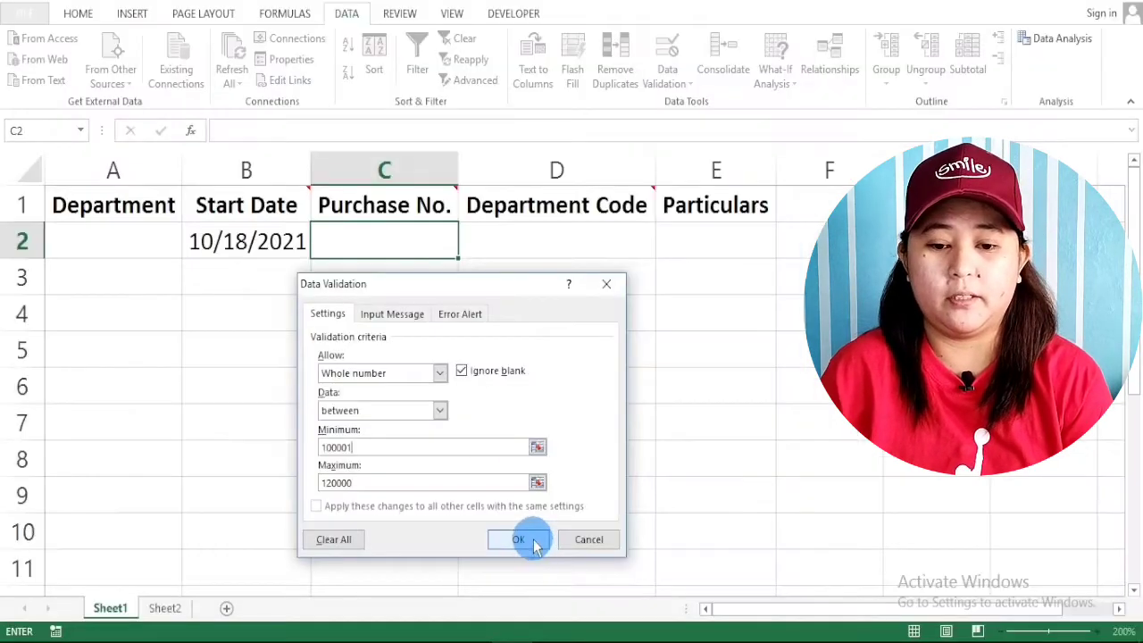
{"action": "left_click", "coordinate": [595, 591]}
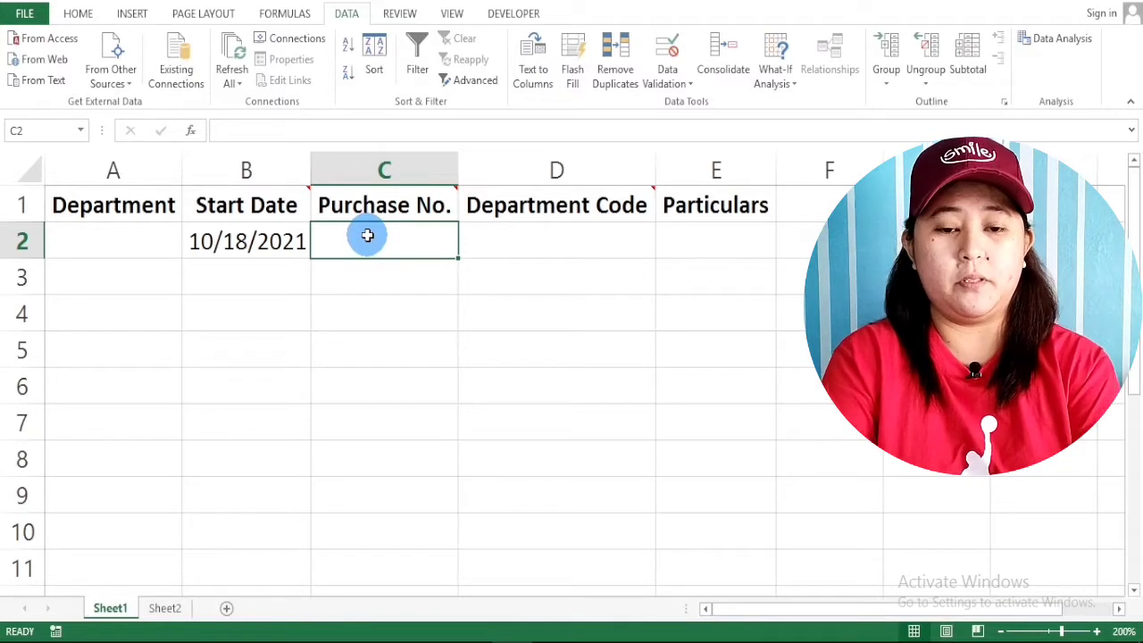
Enter 100005 in C2 and add the error message 'Please input number between 100001 to 120000'.
{"action": "type", "text": "10000"}
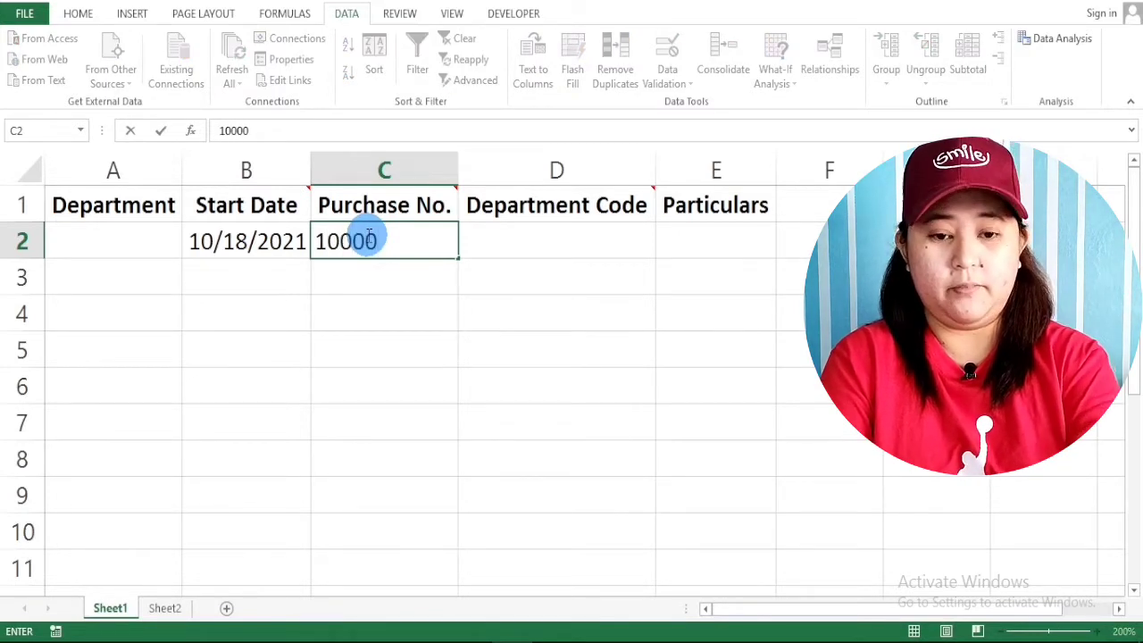
{"action": "key", "text": "Return"}
{"action": "left_click", "coordinate": [366, 235]}
{"action": "key", "text": "alt+a+v+v"}
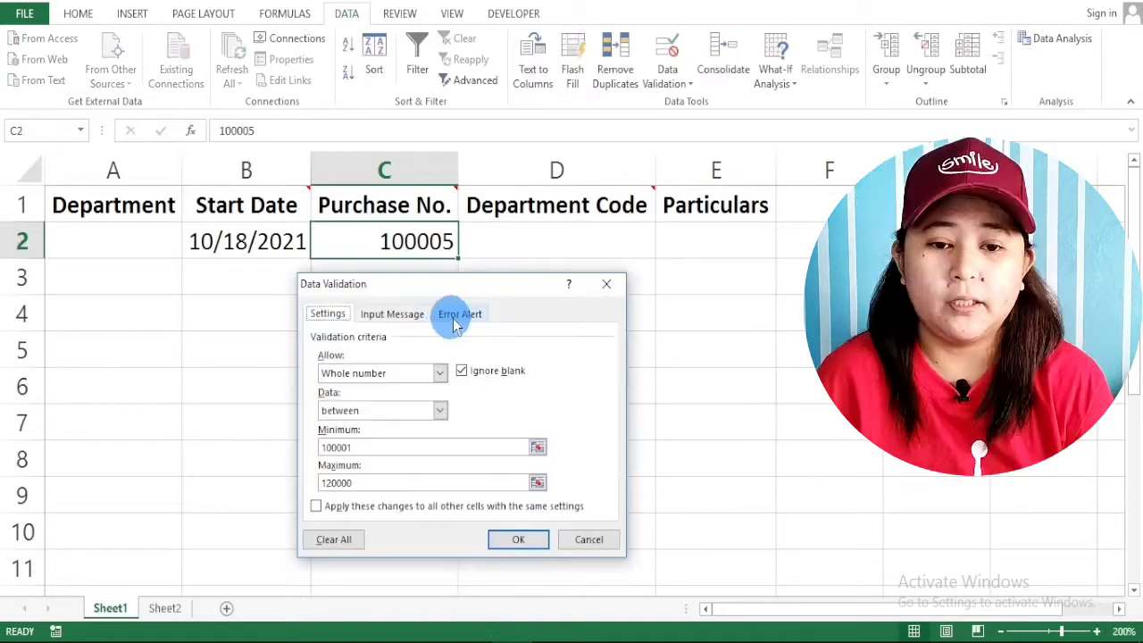
{"action": "left_click", "coordinate": [461, 313]}
{"action": "left_click", "coordinate": [507, 448]}
{"action": "type", "text": "Please"}
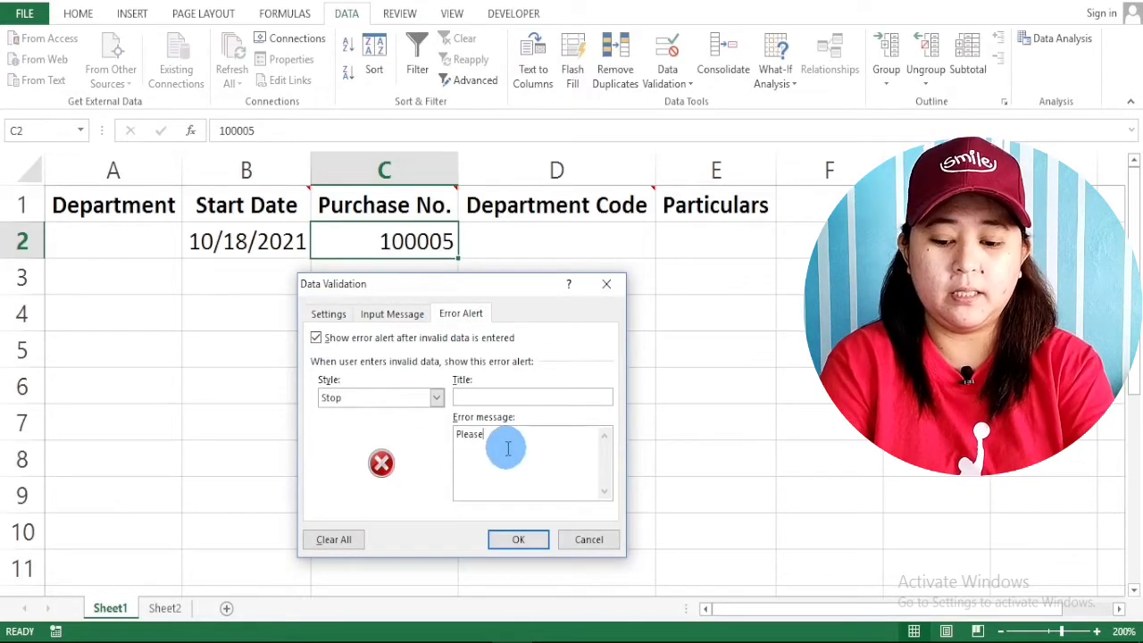
{"action": "type", "text": " inuo"}
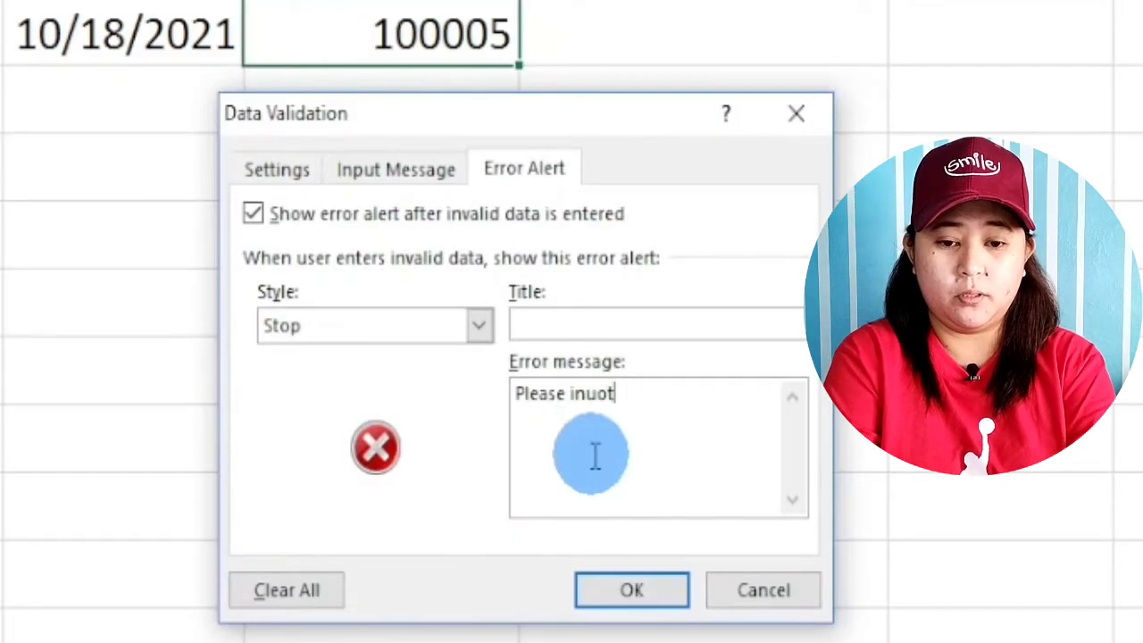
{"action": "key", "text": "BackSpace"}
{"action": "key", "text": "BackSpace"}
{"action": "key", "text": "BackSpace"}
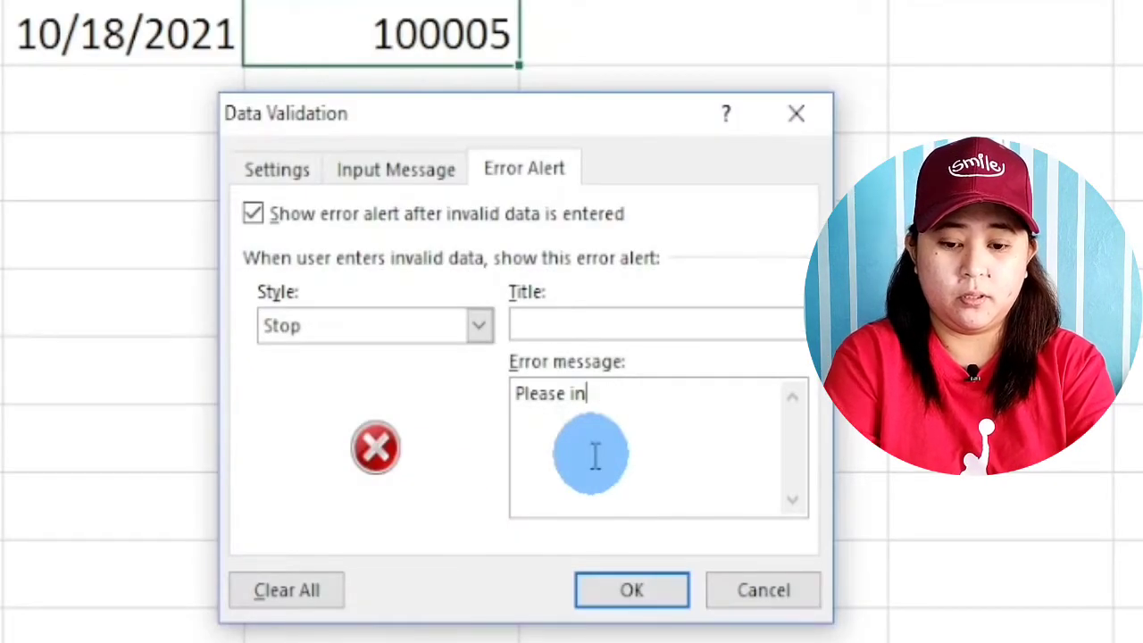
{"action": "type", "text": "put number betw"}
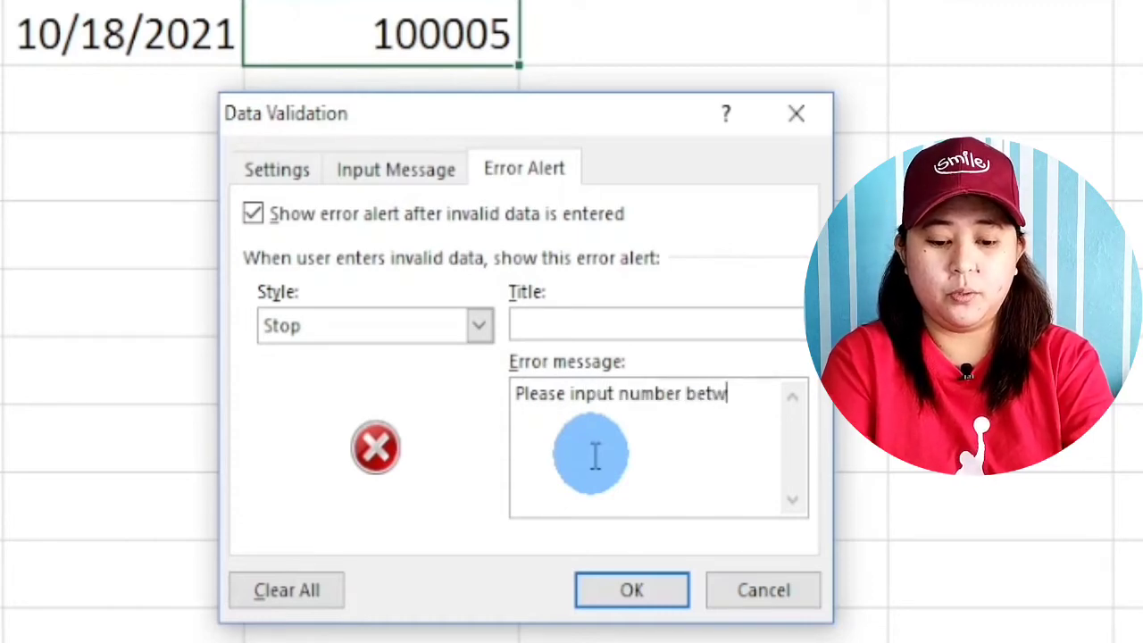
{"action": "type", "text": "een 10"}
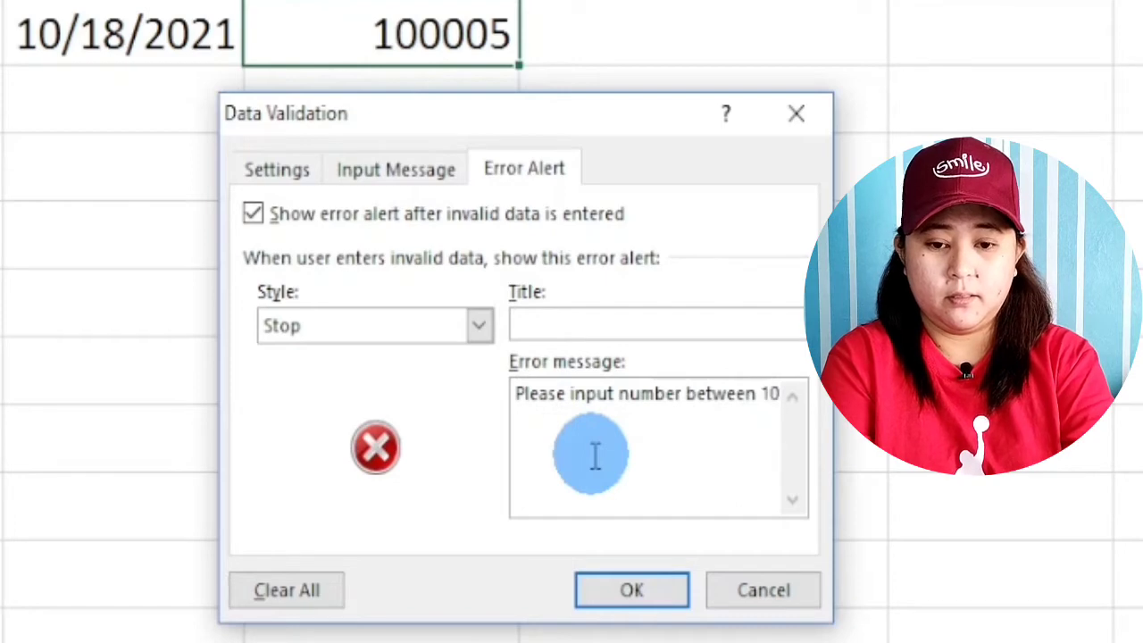
{"action": "type", "text": "0001 to 120"}
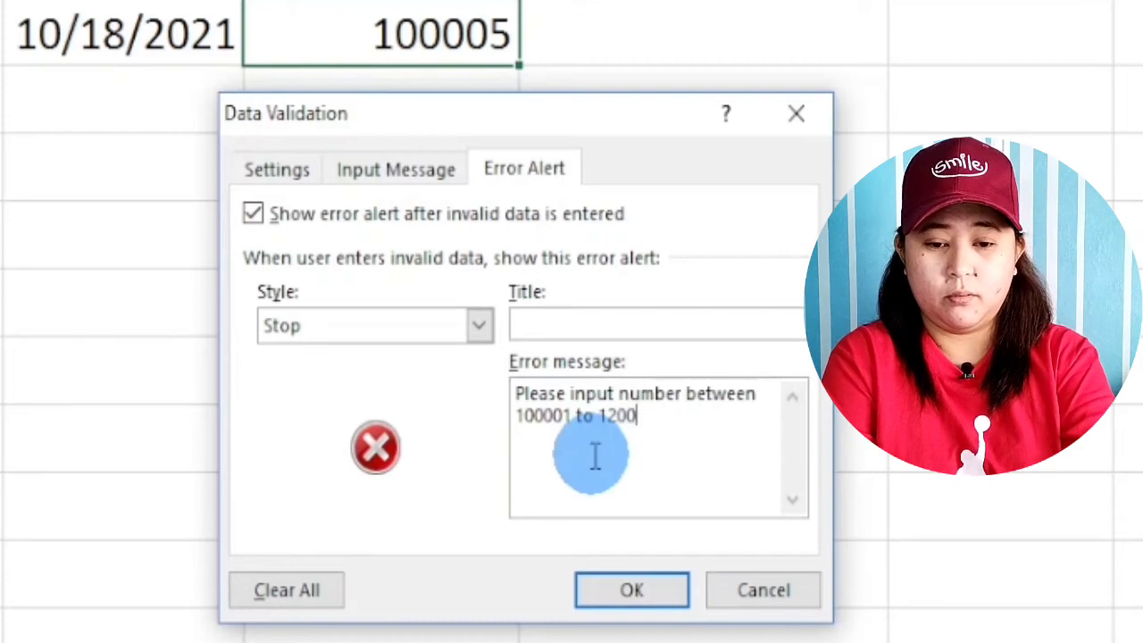
{"action": "type", "text": "00"}
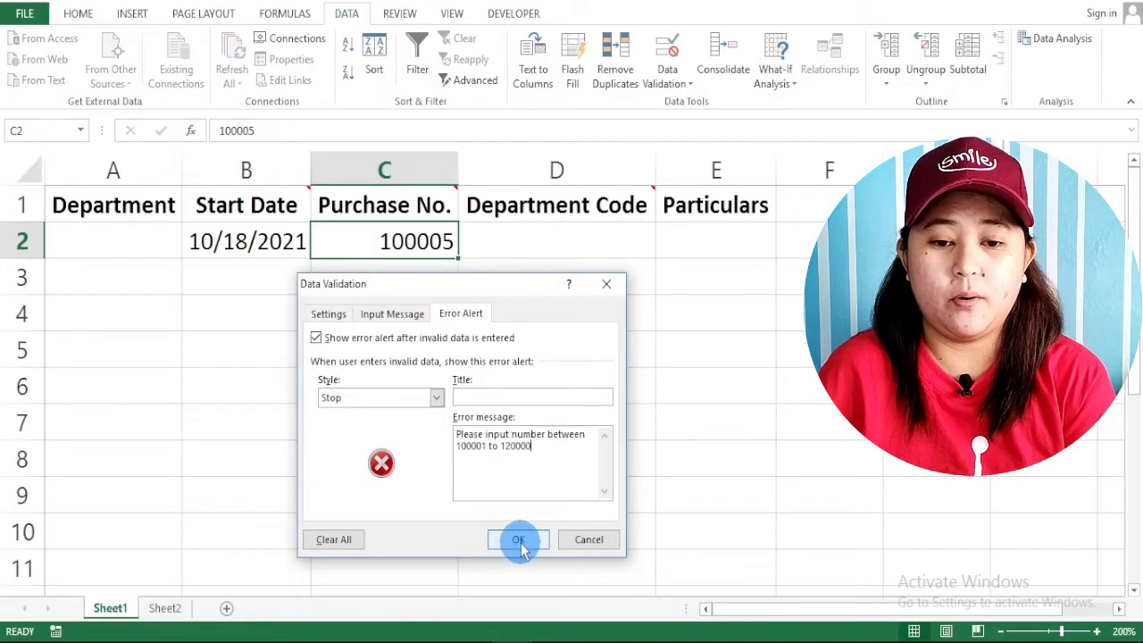
{"action": "left_click", "coordinate": [517, 539]}
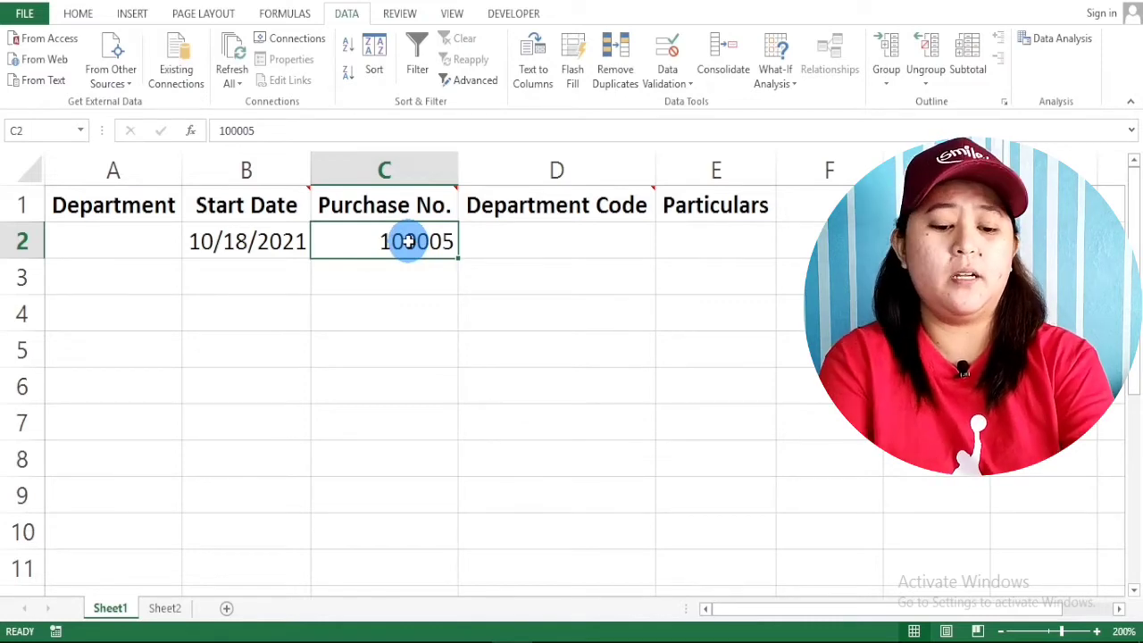
{"action": "type", "text": "1200007"}
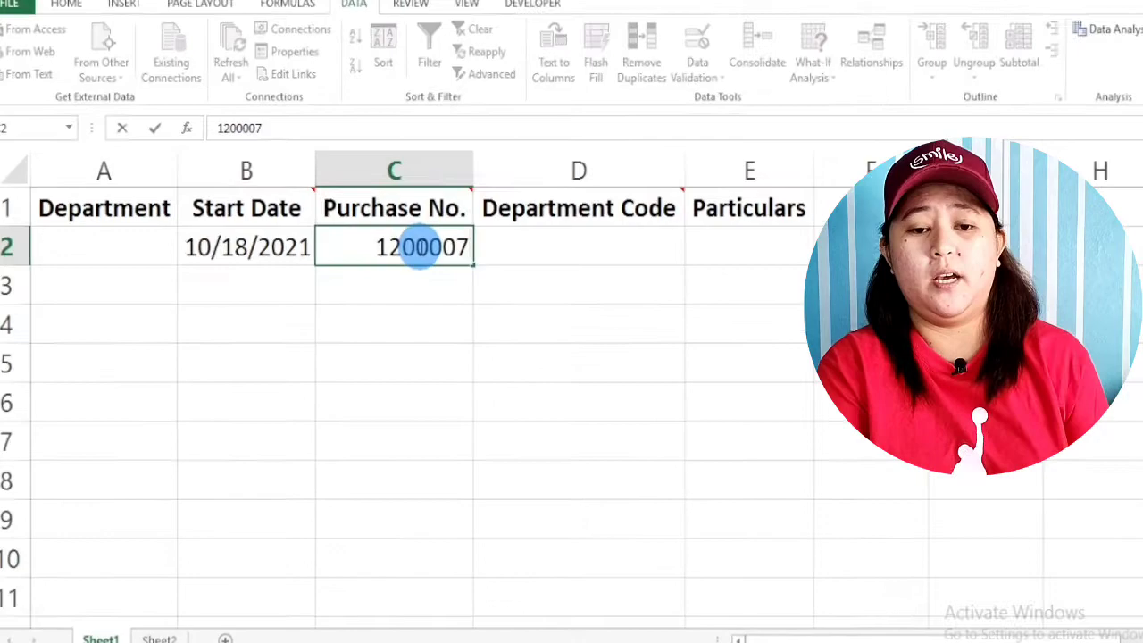
{"action": "key", "text": "Return"}
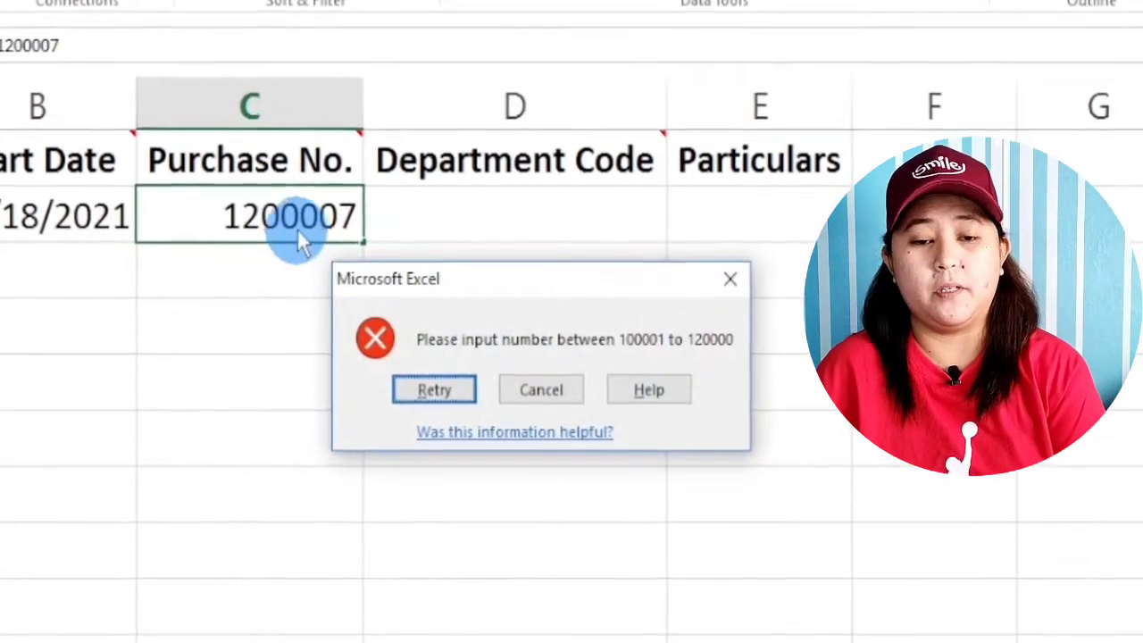
{"action": "left_click", "coordinate": [520, 397]}
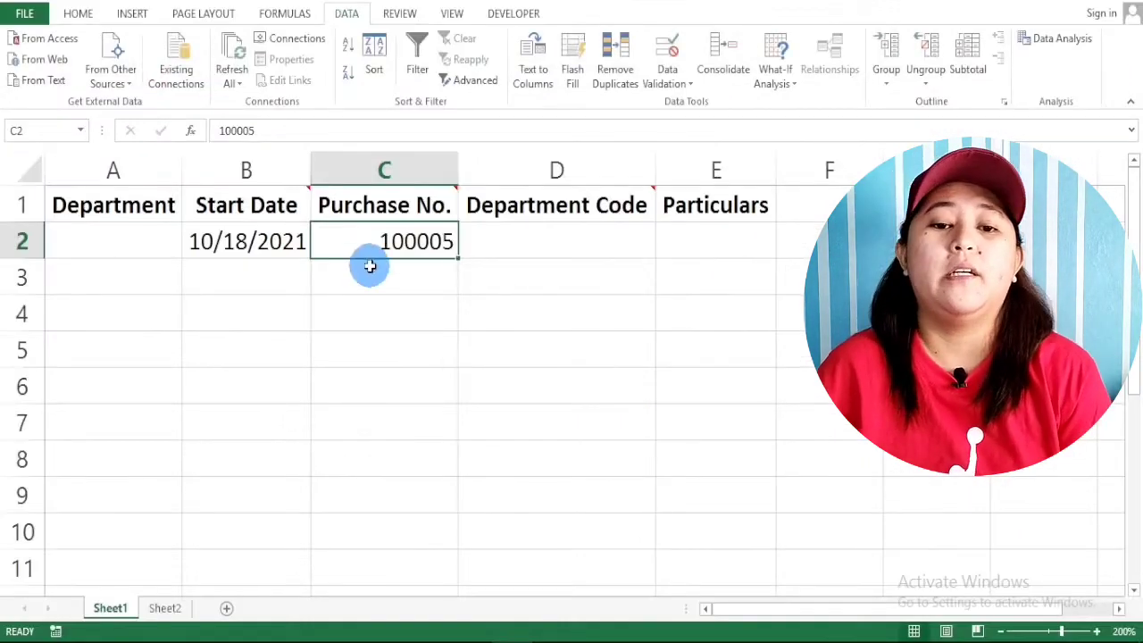
{"action": "mouse_move", "coordinate": [413, 216]}
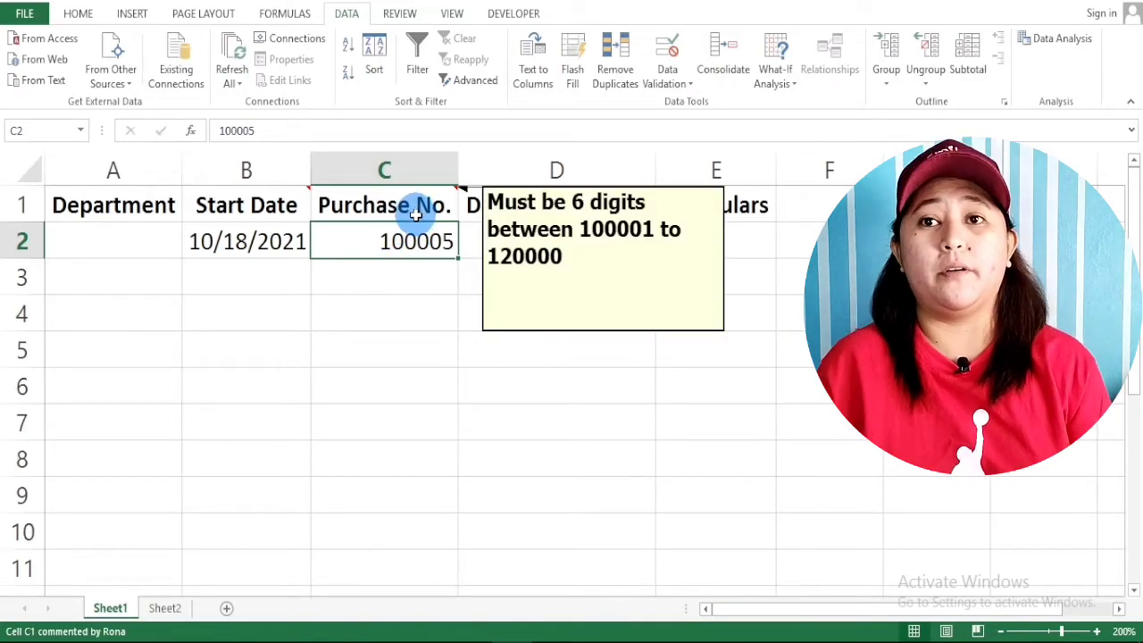
{"action": "mouse_move", "coordinate": [600, 206]}
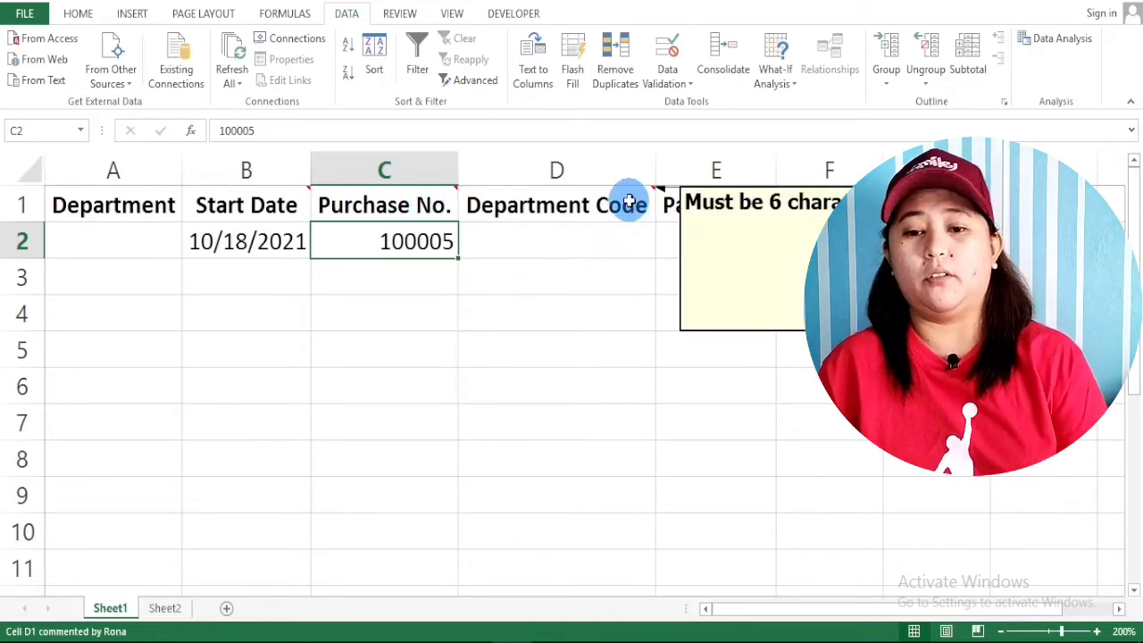
{"action": "left_click", "coordinate": [598, 239]}
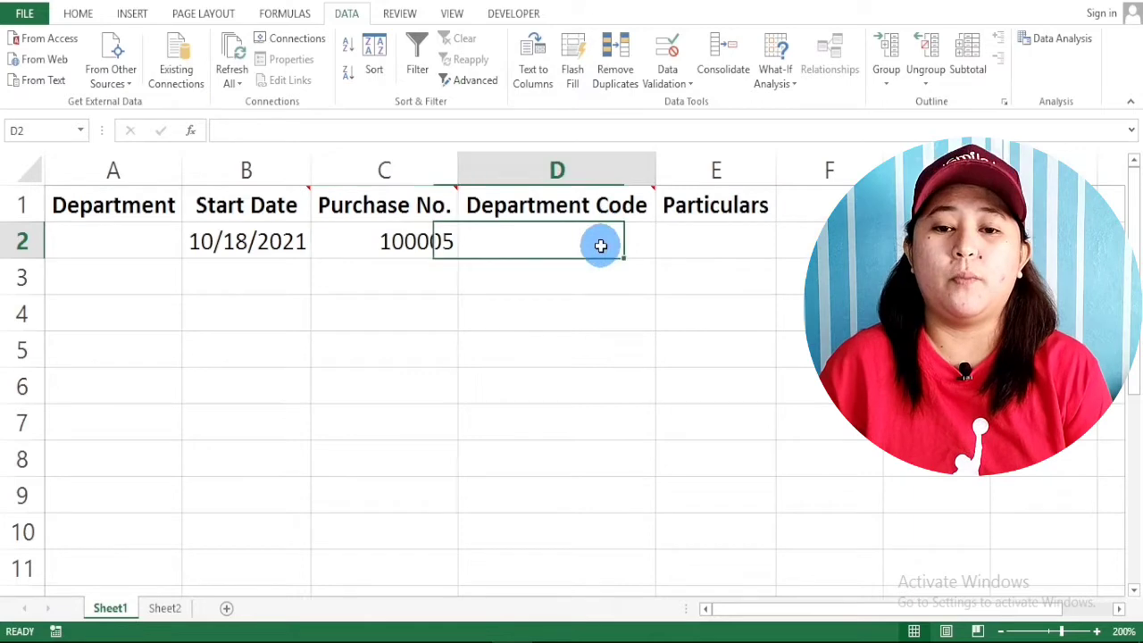
Restrict D2 to entries whose text length equals exactly 6 characters.
{"action": "left_click", "coordinate": [687, 83]}
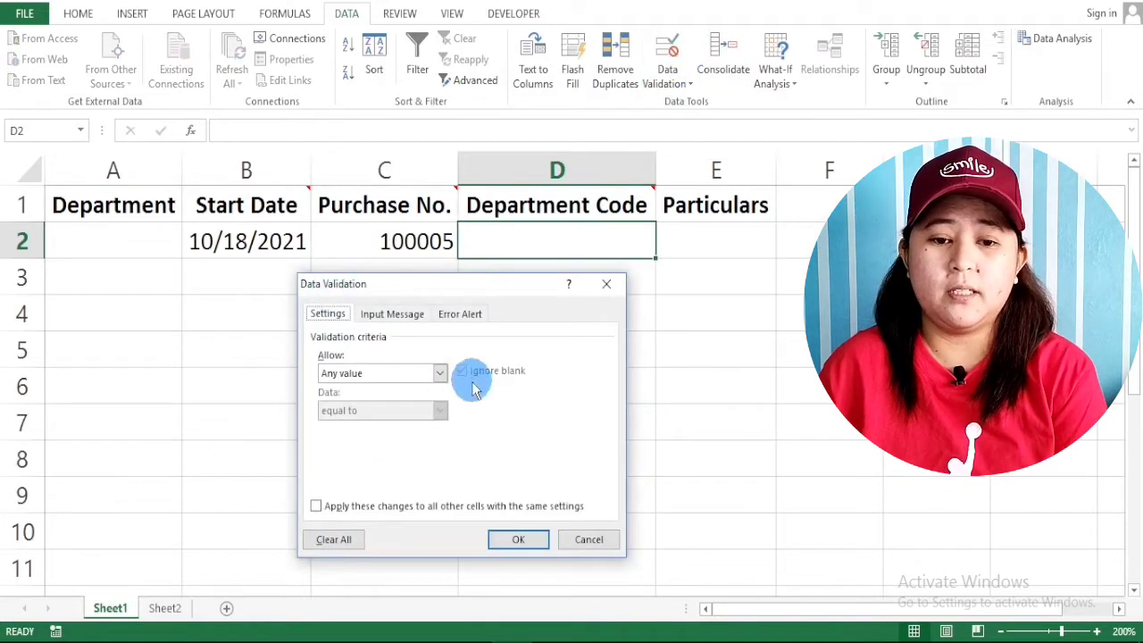
{"action": "left_click", "coordinate": [439, 374]}
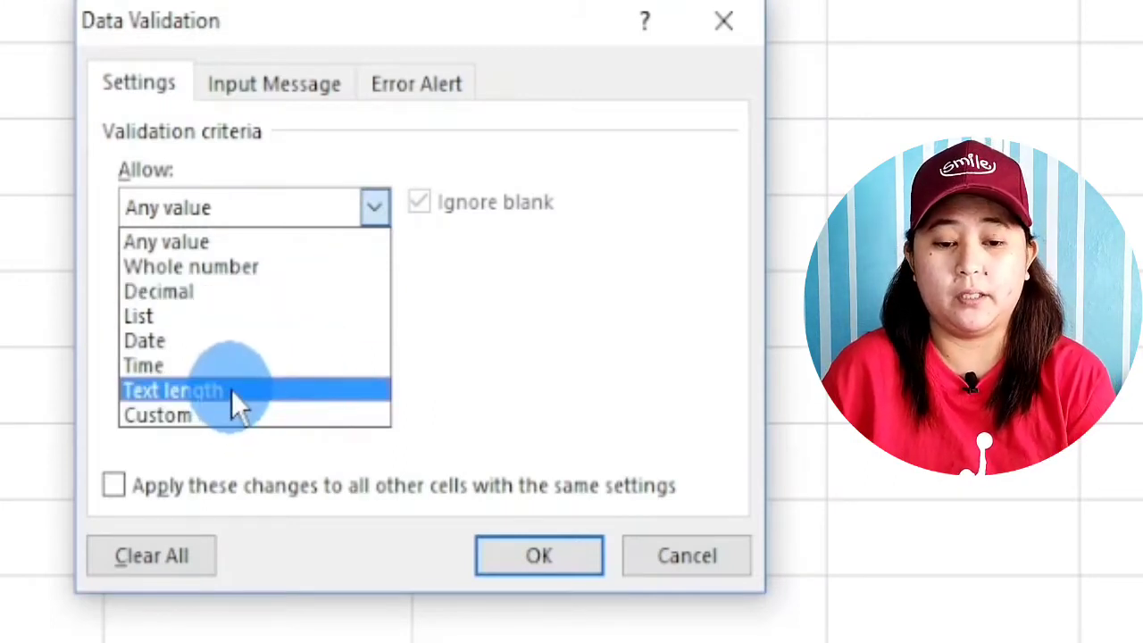
{"action": "left_click", "coordinate": [232, 390]}
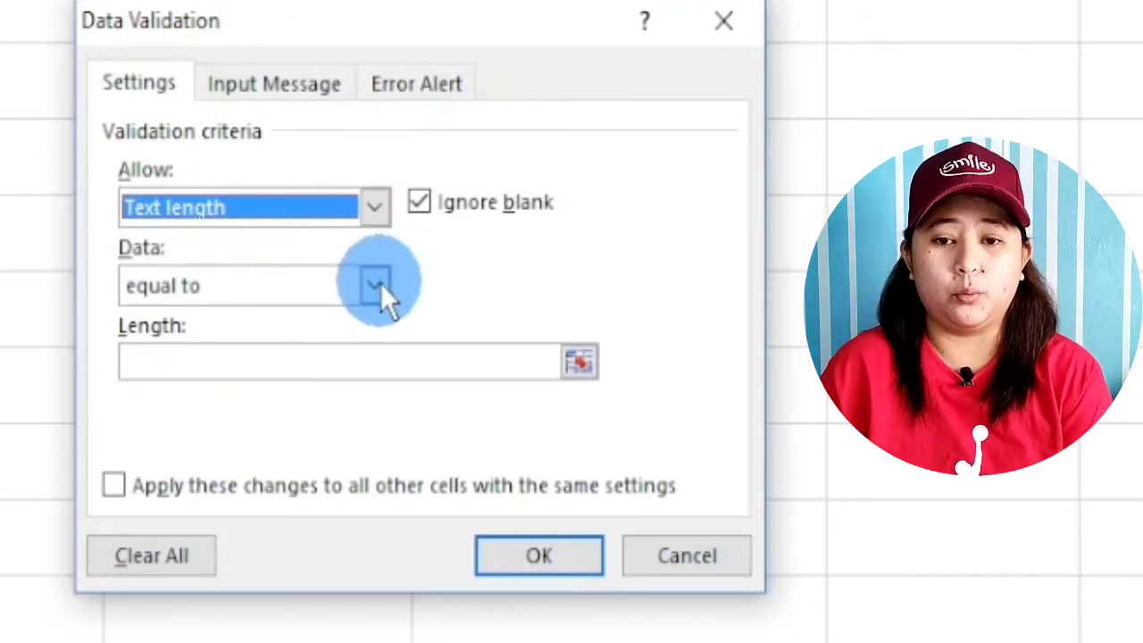
{"action": "left_click", "coordinate": [295, 367]}
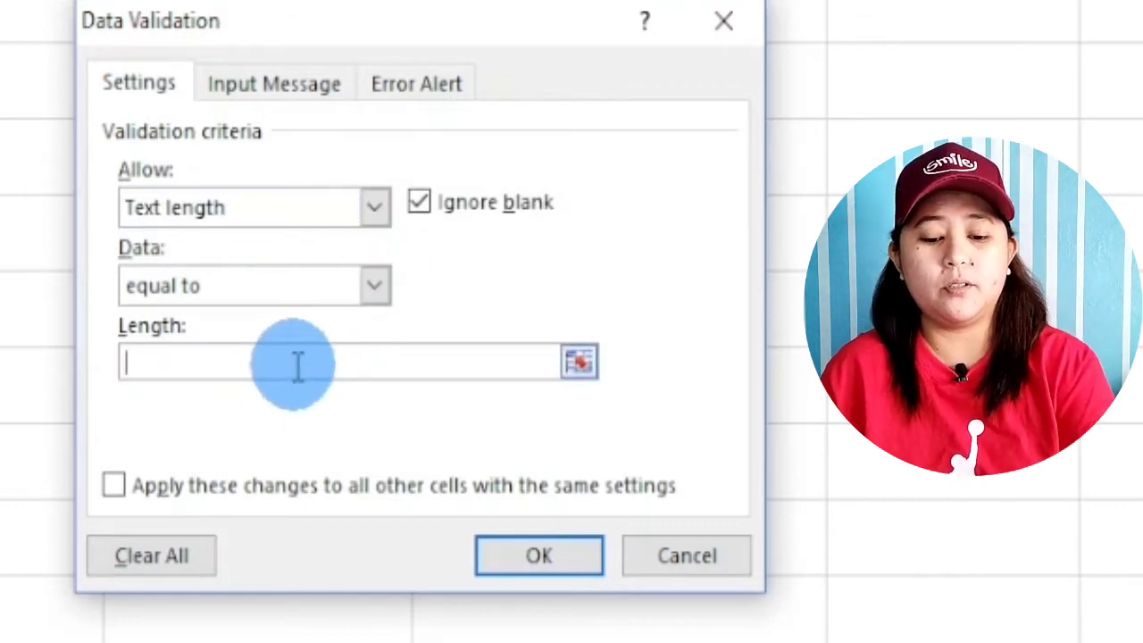
{"action": "type", "text": "6"}
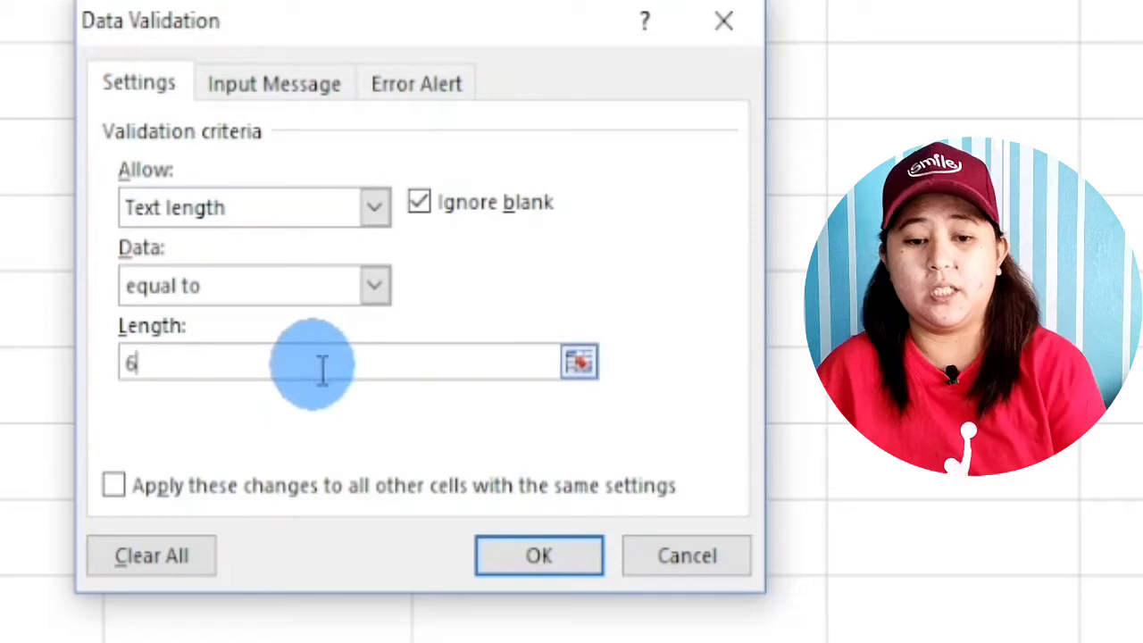
{"action": "left_click", "coordinate": [373, 286]}
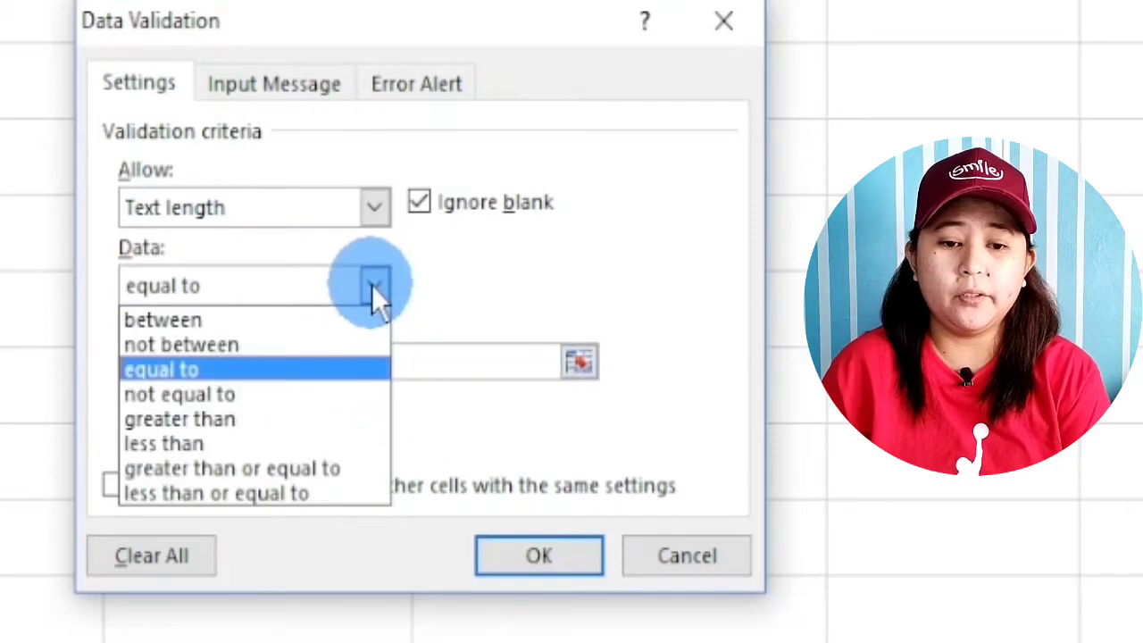
{"action": "left_click", "coordinate": [279, 369]}
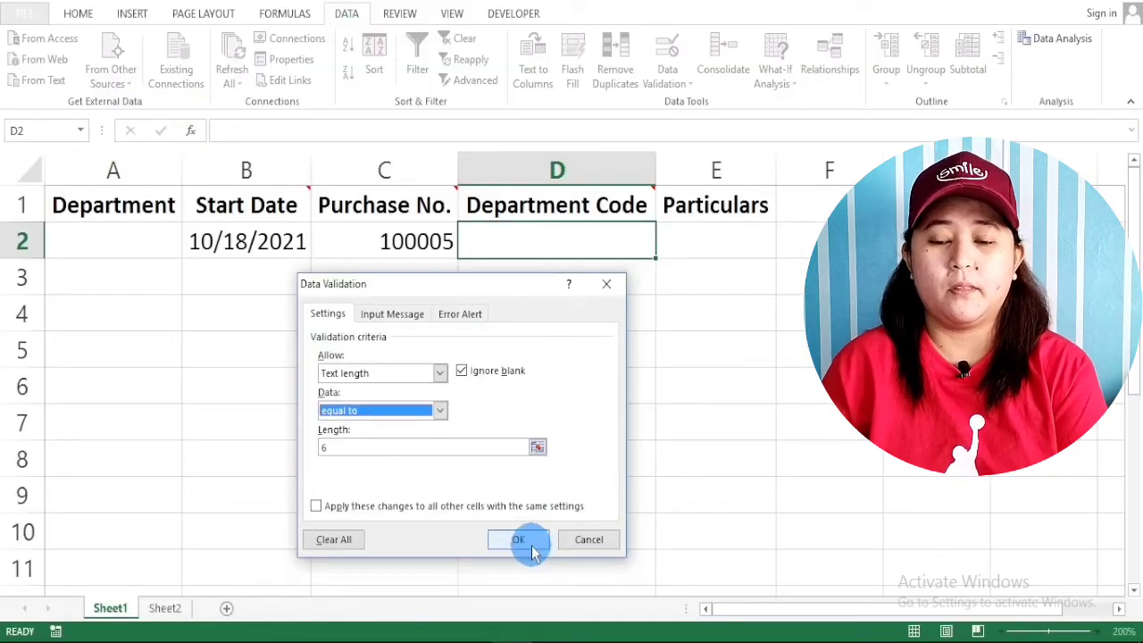
{"action": "left_click", "coordinate": [525, 543]}
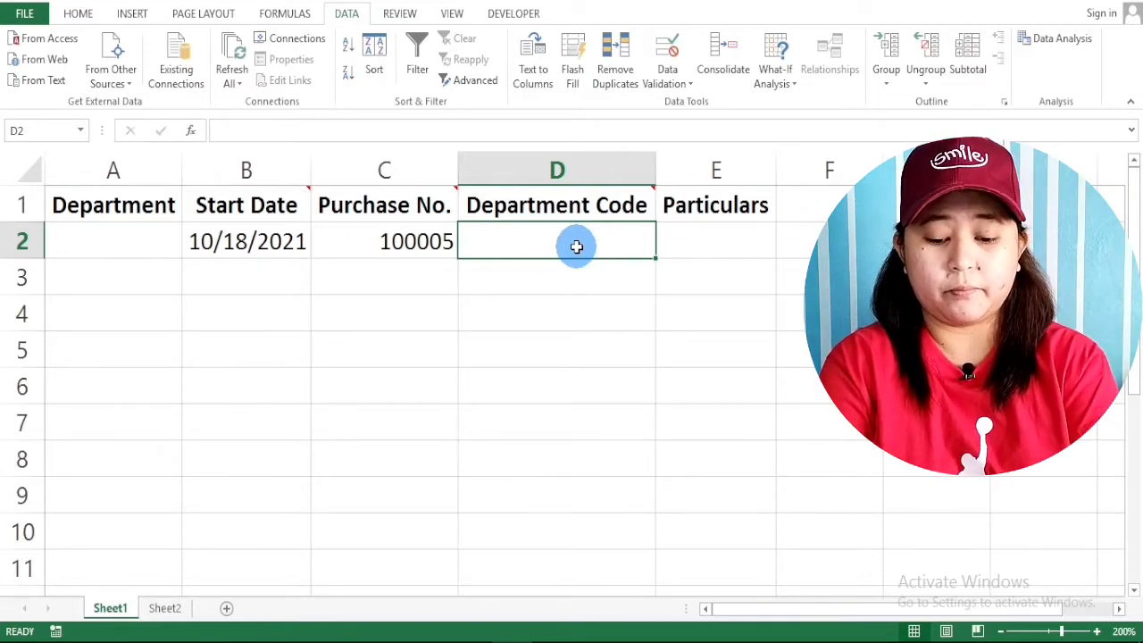
Enter VTV123 in D2, then confirm the 7-character VTV1223 is rejected and cancelled.
{"action": "type", "text": "VTV123"}
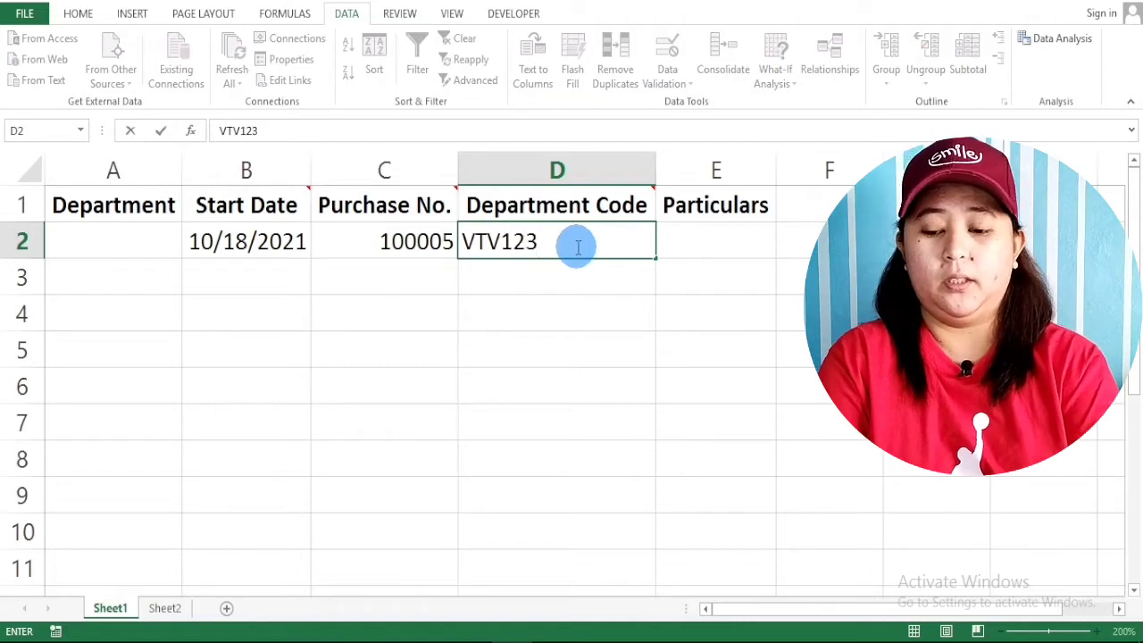
{"action": "key", "text": "Return"}
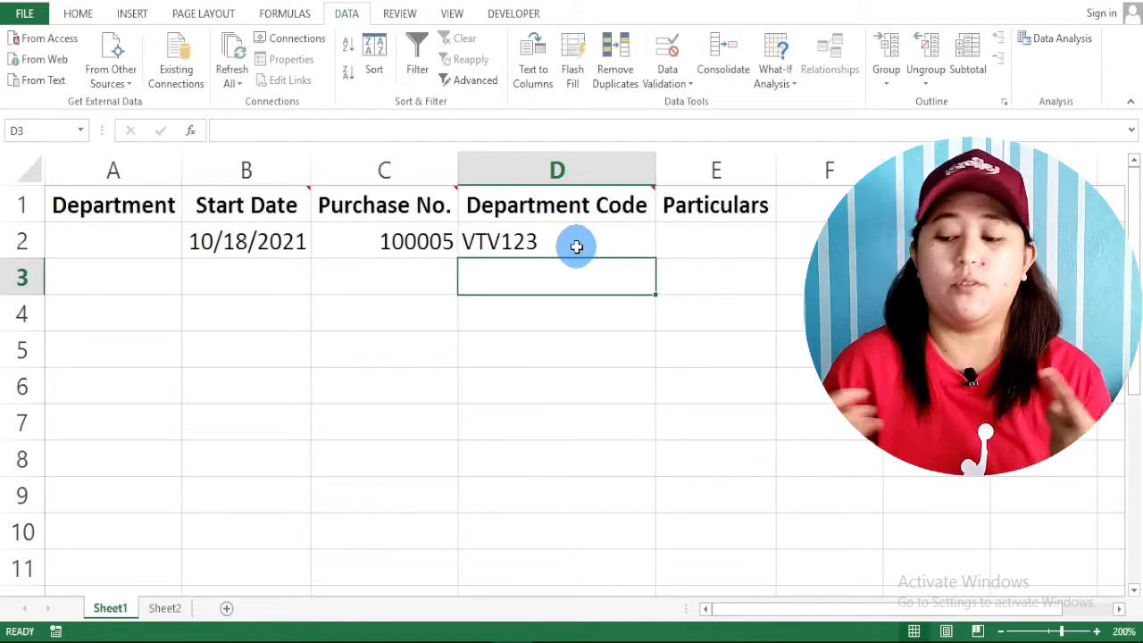
{"action": "left_click", "coordinate": [576, 247]}
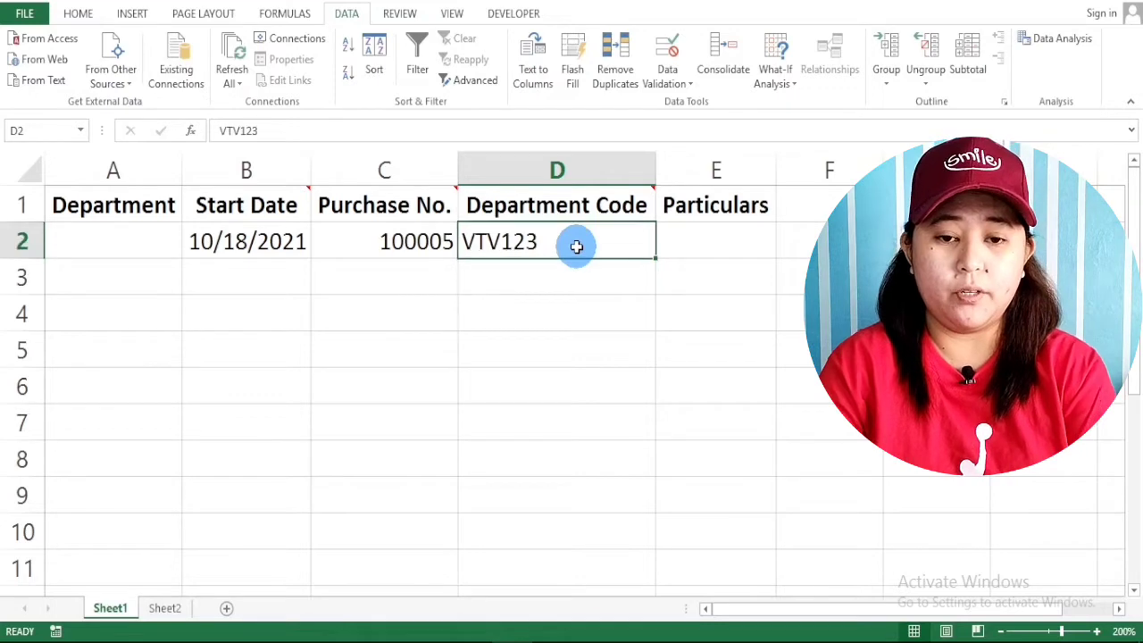
{"action": "double_click", "coordinate": [585, 243]}
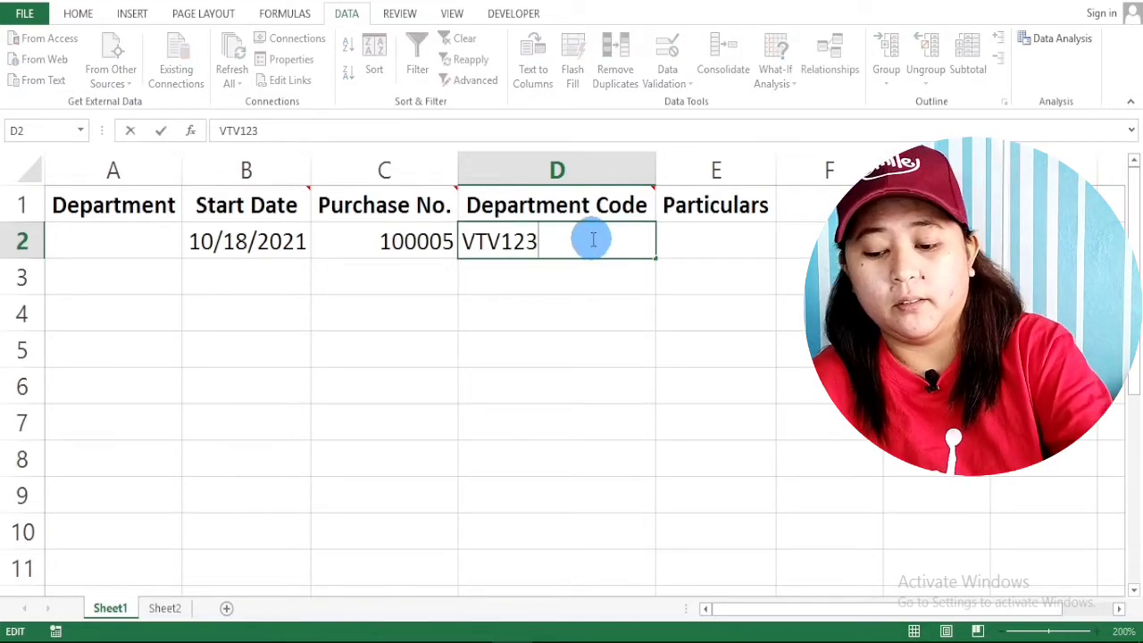
{"action": "type", "text": "3"}
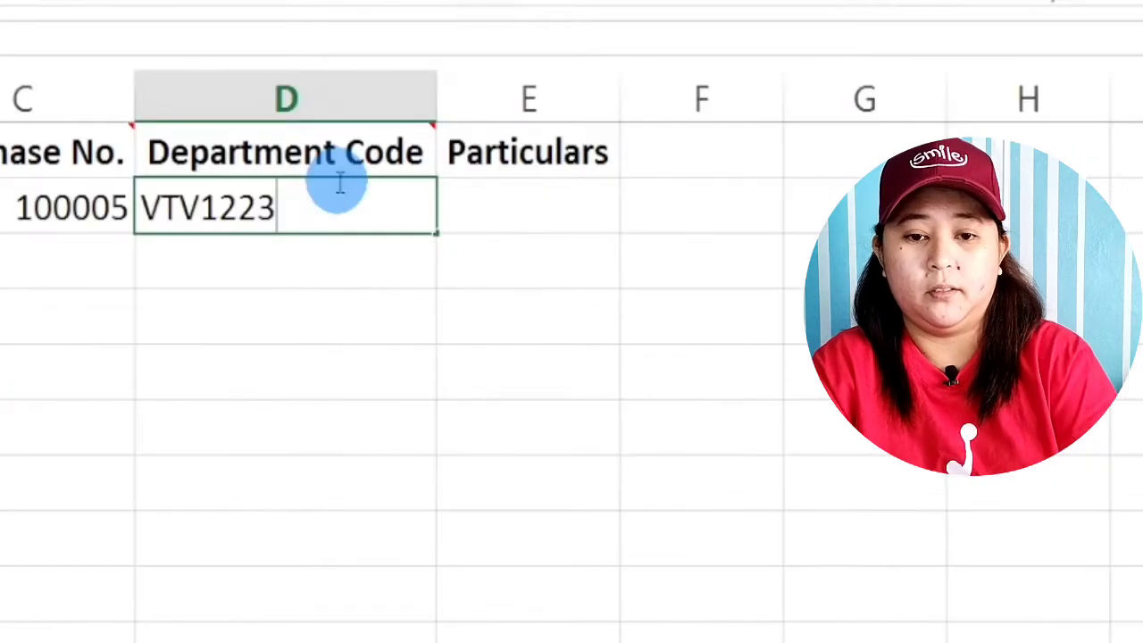
{"action": "key", "text": "Return"}
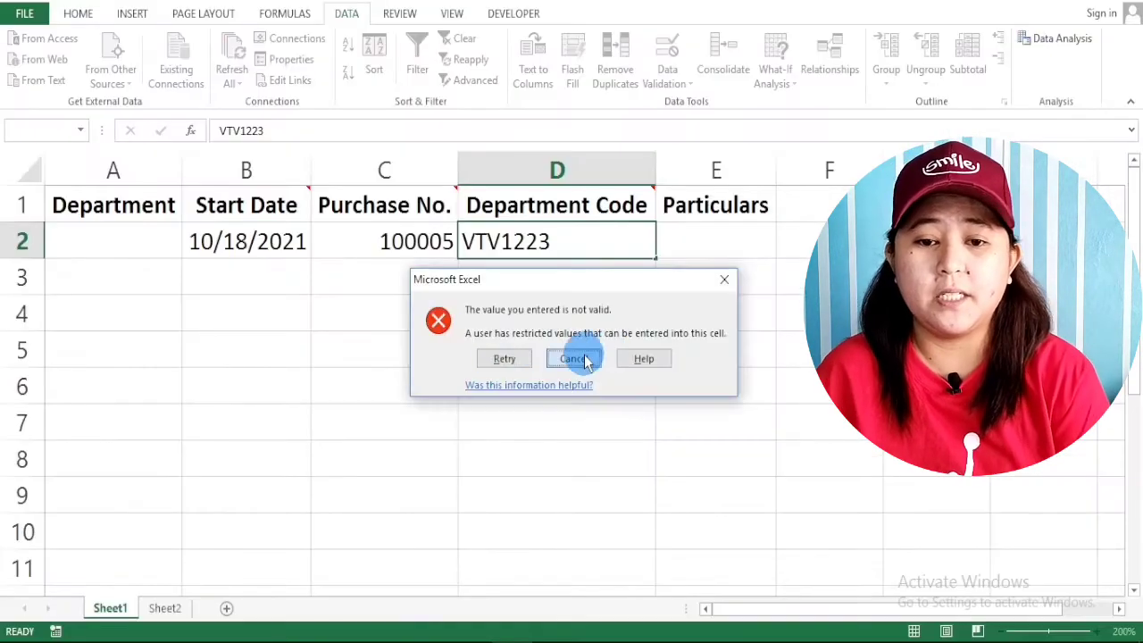
{"action": "left_click", "coordinate": [585, 359]}
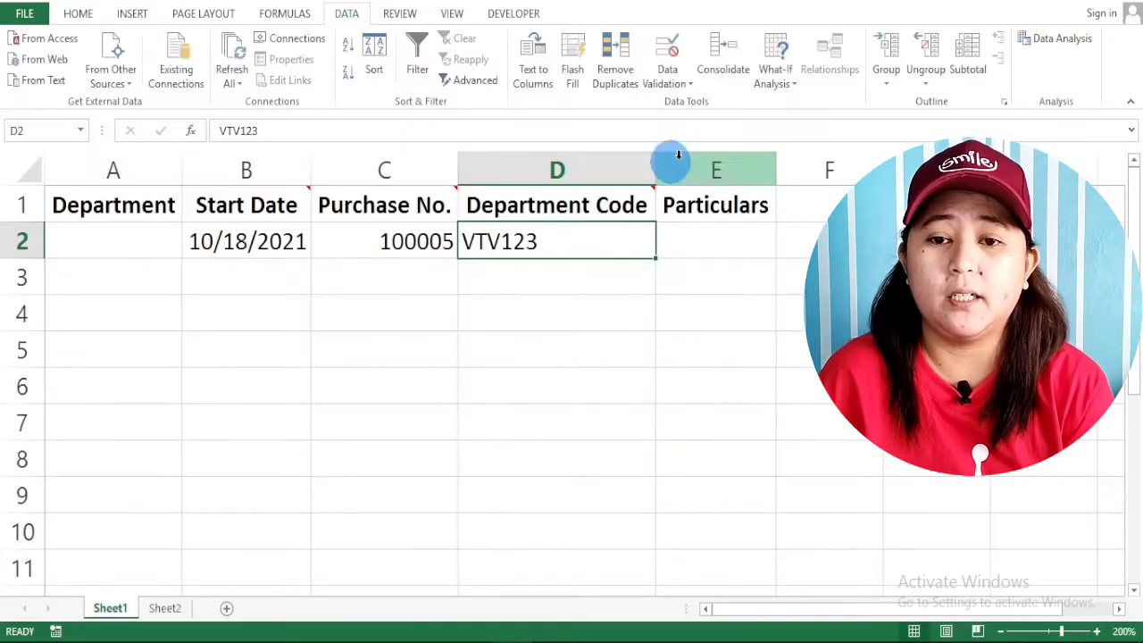
Add the error message 'Please input 6 characters only' to D2's validation rule.
{"action": "left_click", "coordinate": [680, 82]}
{"action": "left_click", "coordinate": [701, 104]}
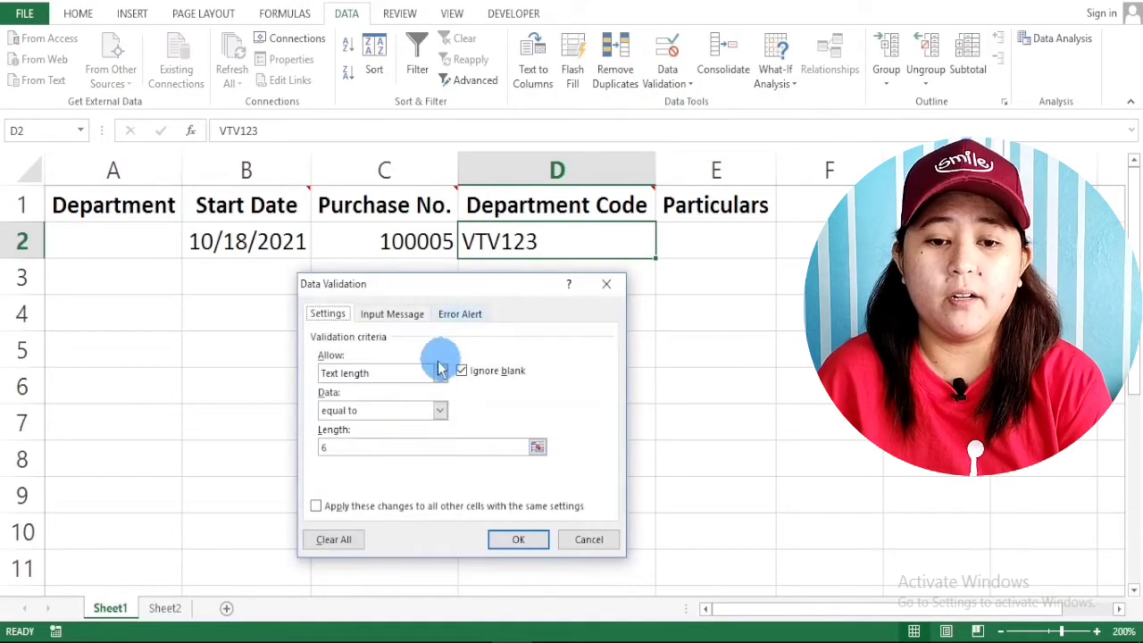
{"action": "left_click", "coordinate": [462, 312]}
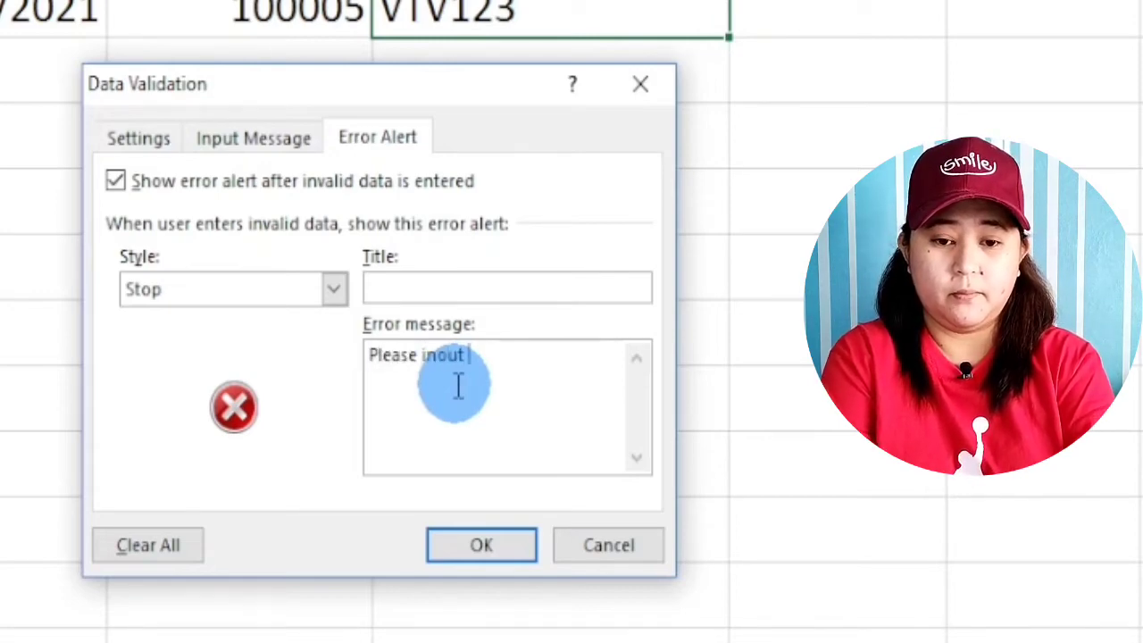
{"action": "key", "text": "BackSpace"}
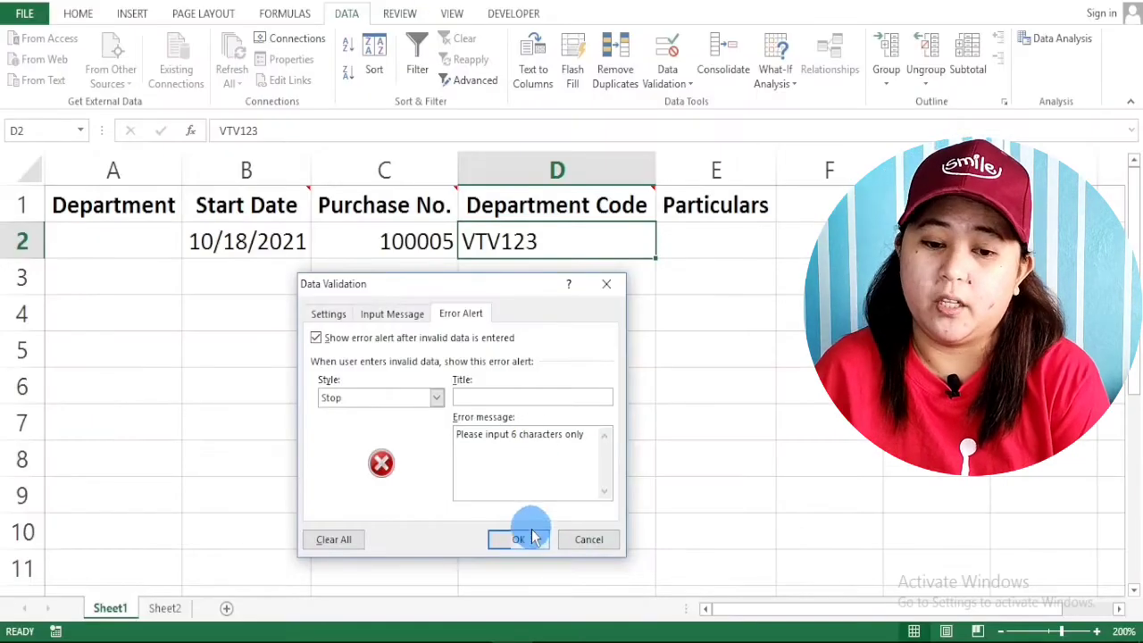
{"action": "left_click", "coordinate": [520, 538]}
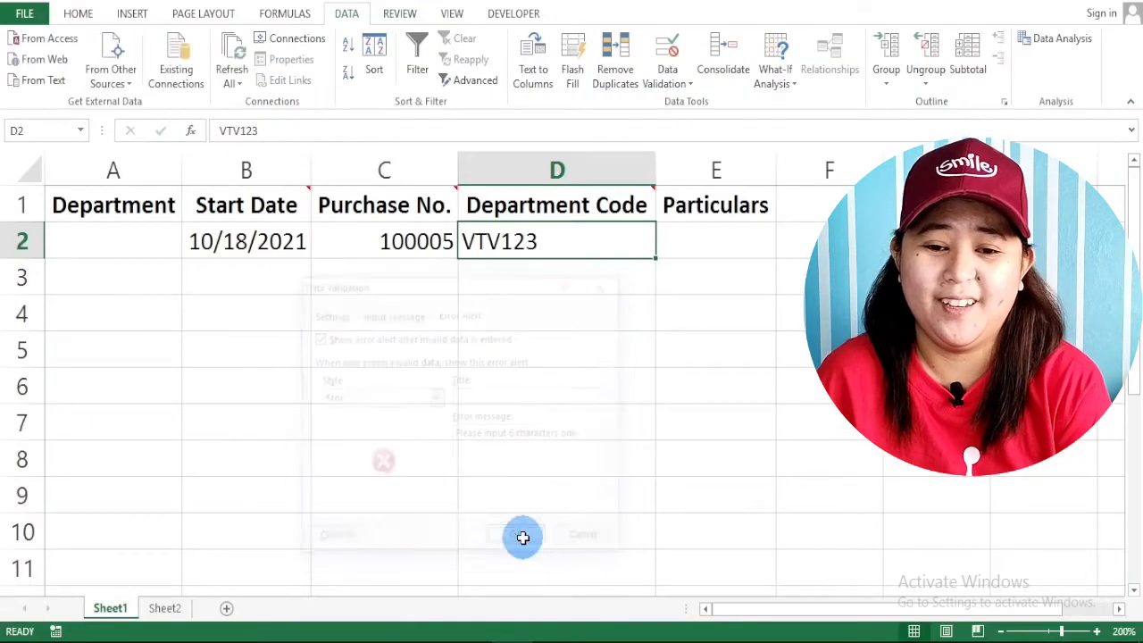
Test D2 with VTV1234, and cancel the custom error to keep VTV123.
{"action": "double_click", "coordinate": [620, 249]}
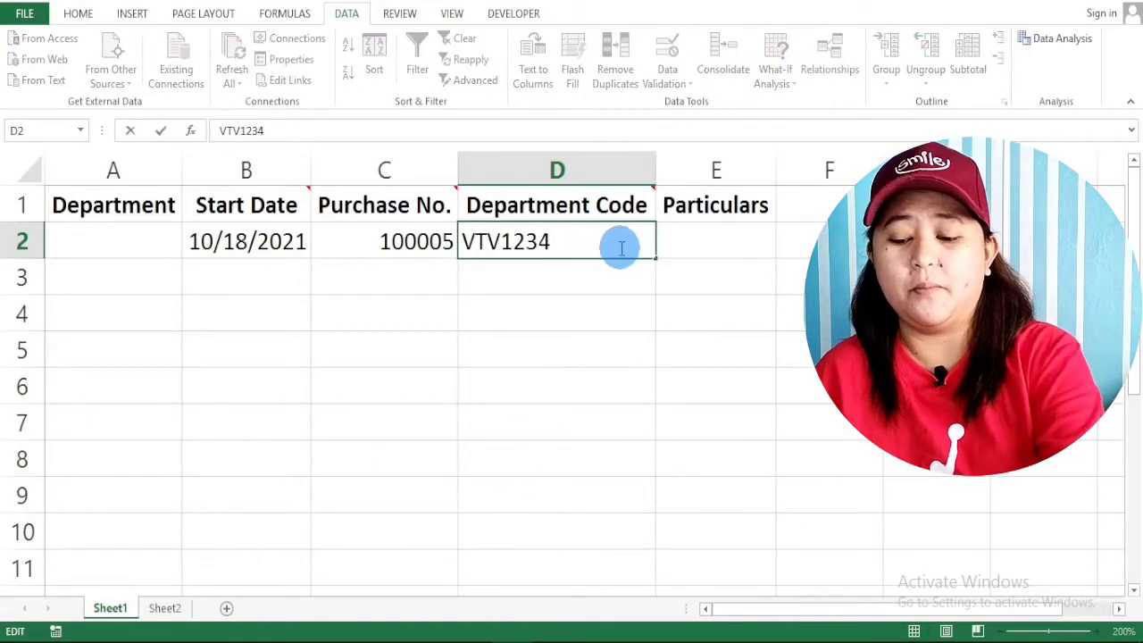
{"action": "key", "text": "Return"}
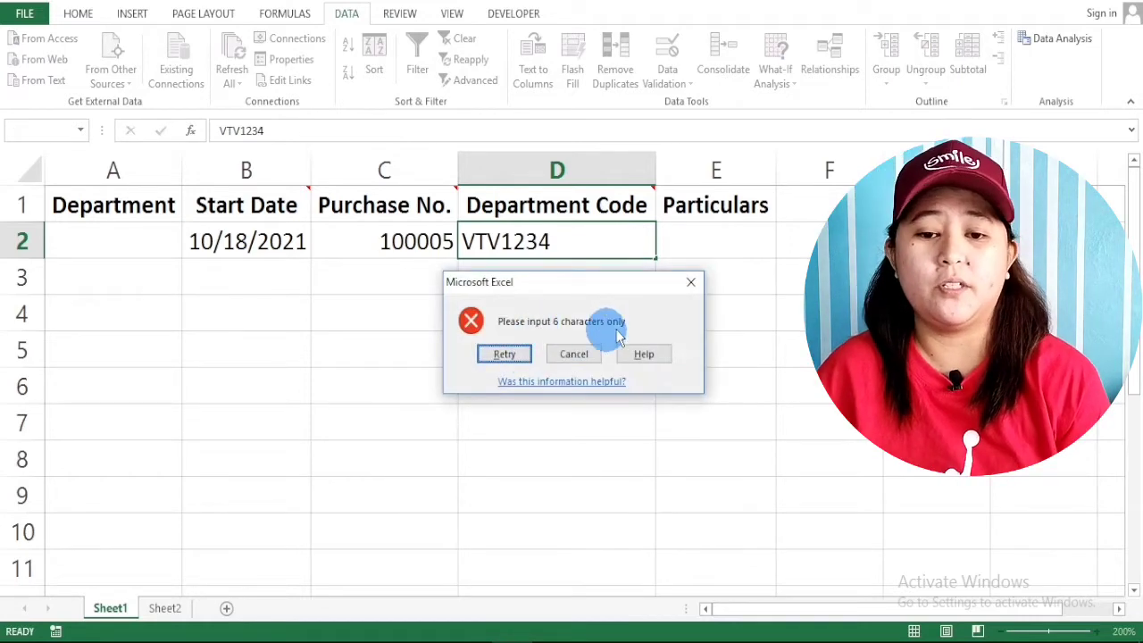
{"action": "left_click", "coordinate": [579, 355]}
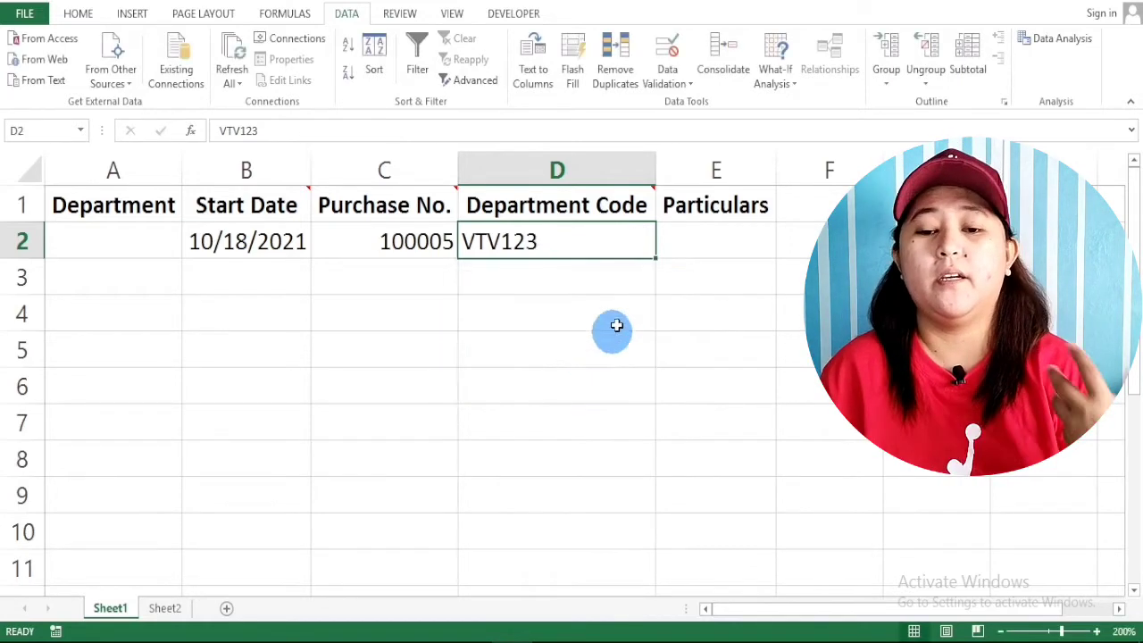
{"action": "left_click", "coordinate": [713, 237]}
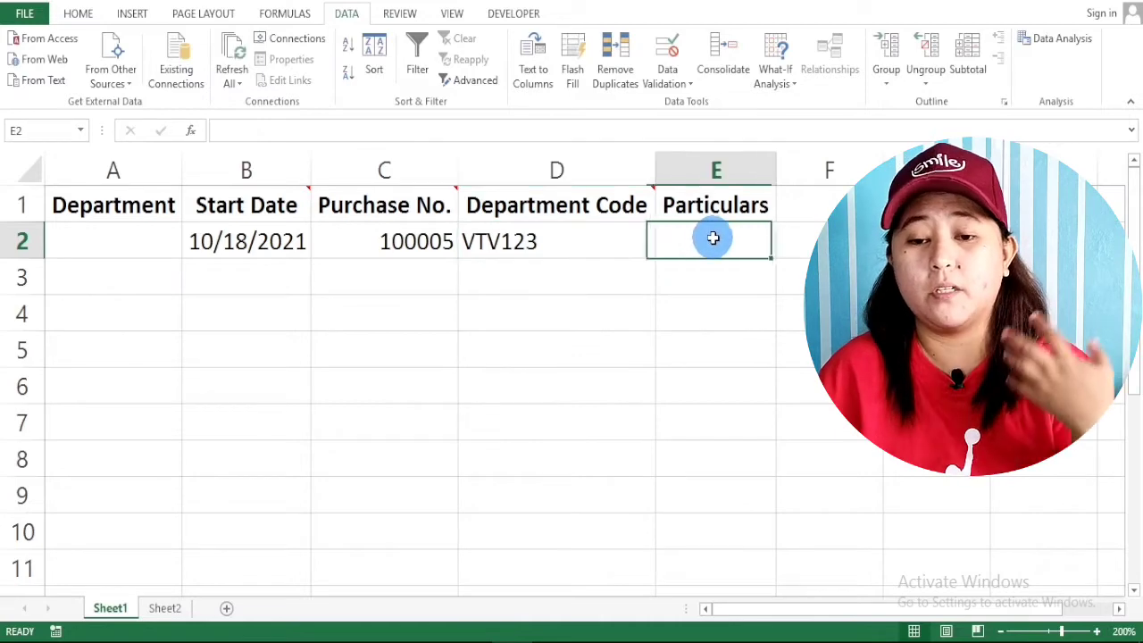
Pick Purchasing from A2's department list, then select the Particulars cell E2.
{"action": "left_click", "coordinate": [148, 245]}
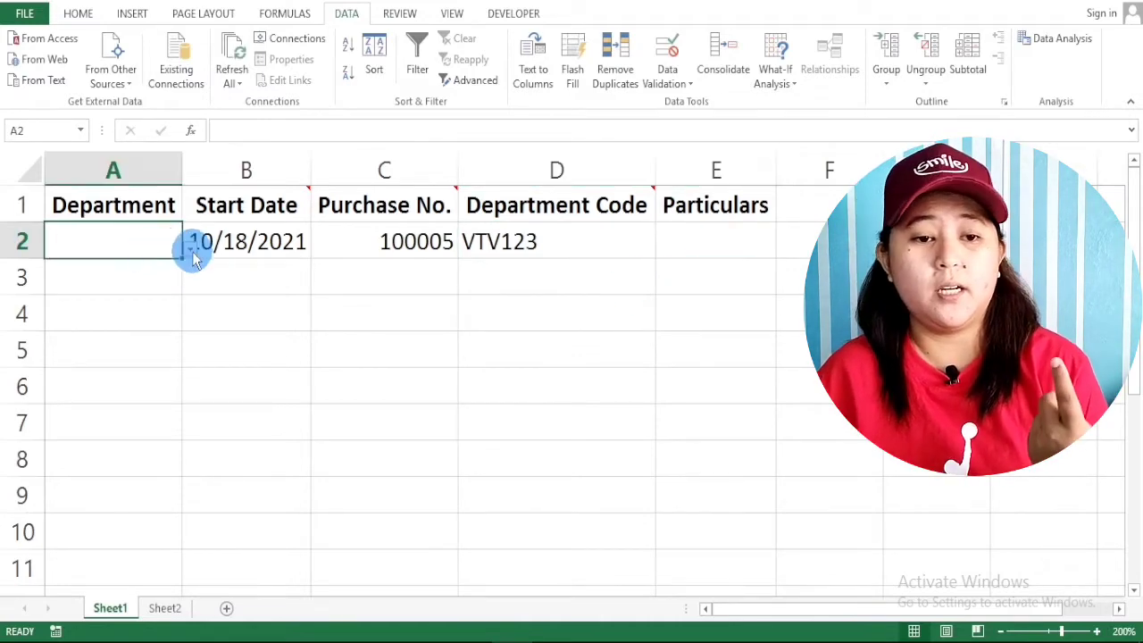
{"action": "left_click", "coordinate": [190, 248]}
{"action": "left_click", "coordinate": [126, 296]}
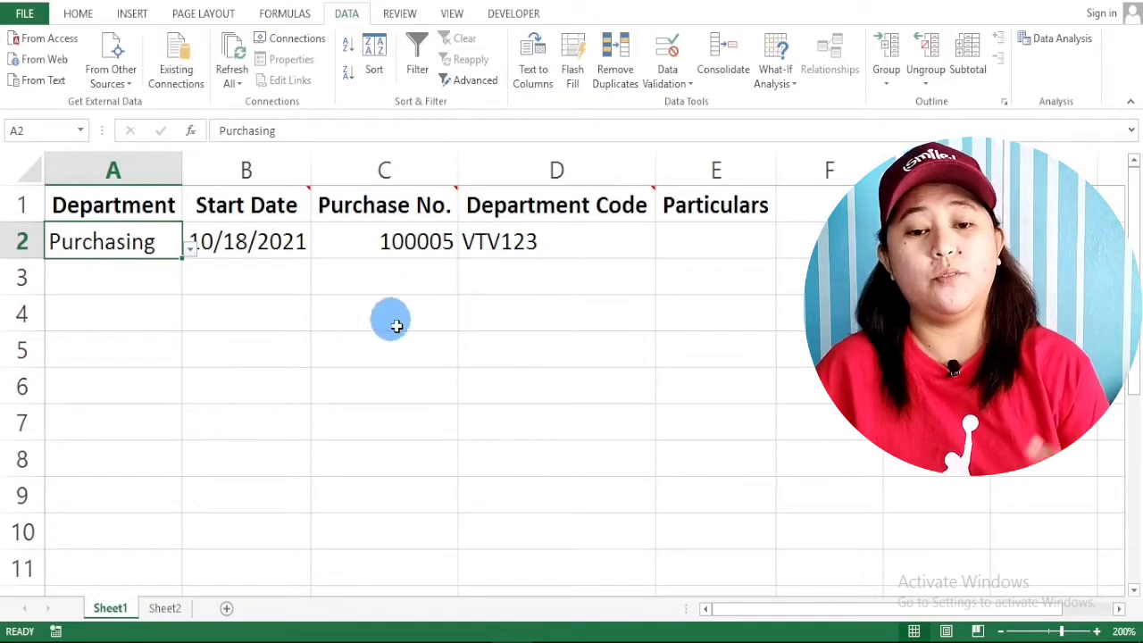
{"action": "left_click", "coordinate": [406, 237]}
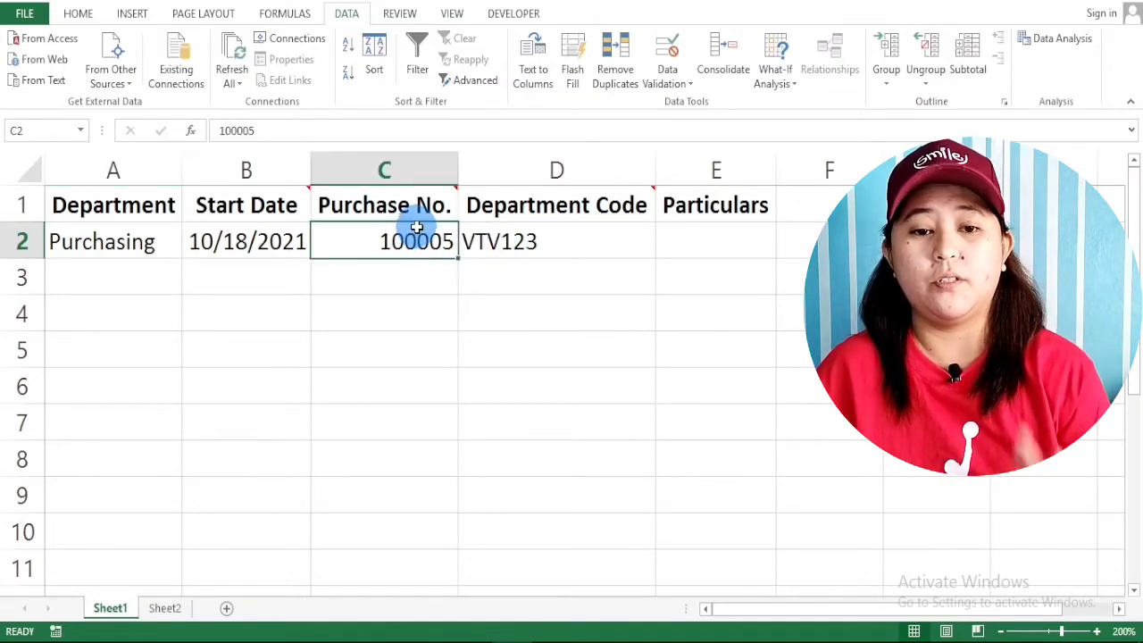
{"action": "left_click", "coordinate": [709, 240]}
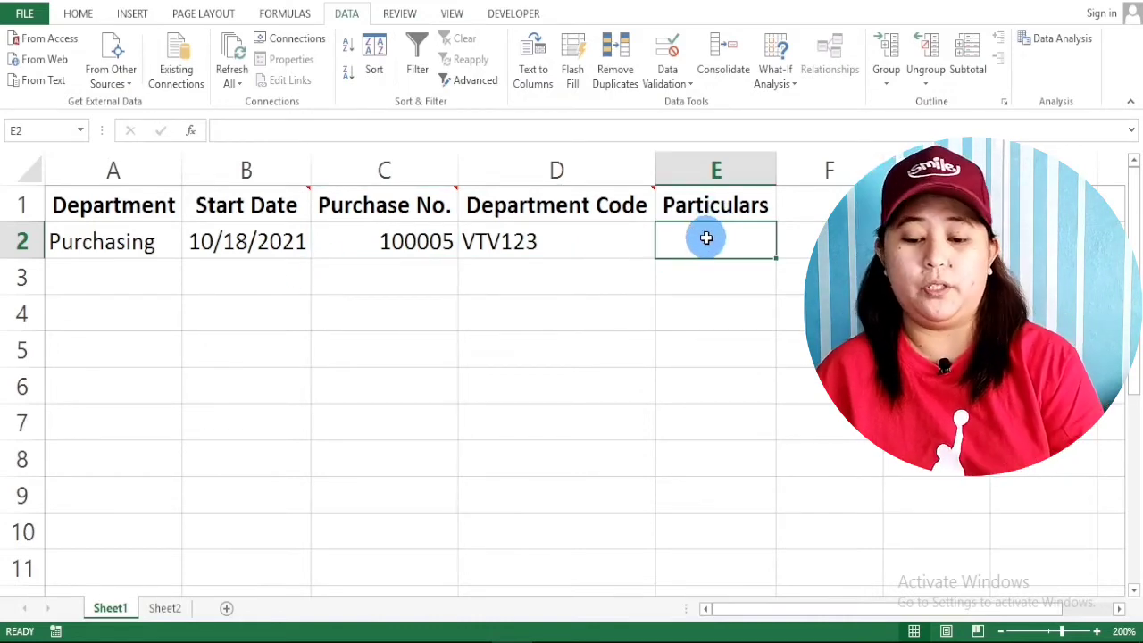
{"action": "left_click", "coordinate": [690, 84]}
Limit E2 to text with a length greater than 10 characters.
{"action": "left_click", "coordinate": [699, 112]}
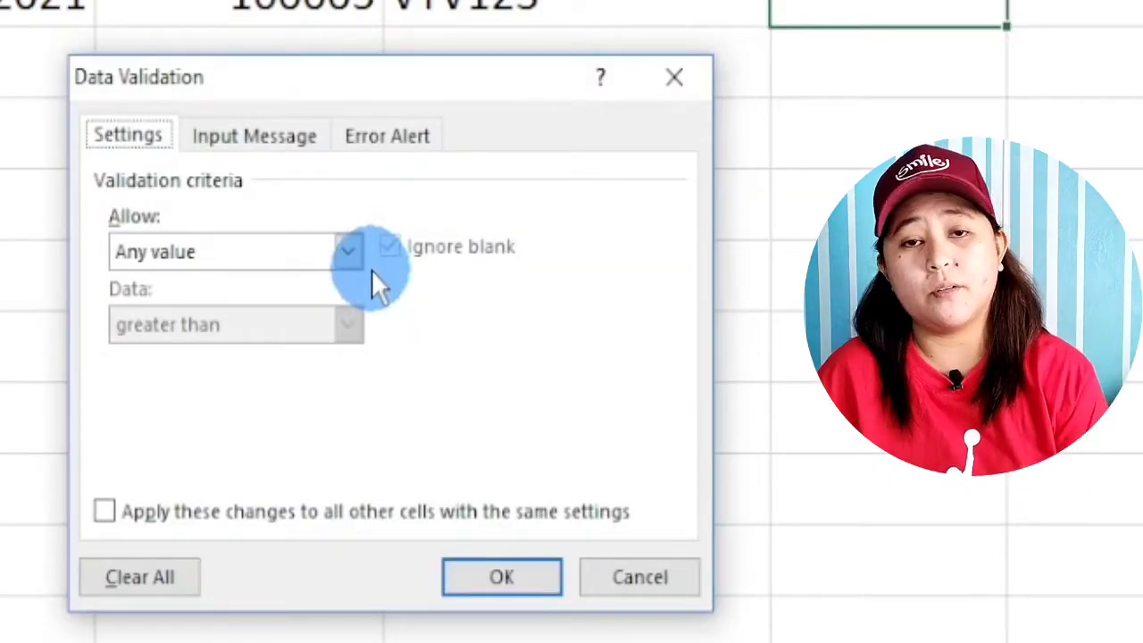
{"action": "left_click", "coordinate": [347, 251]}
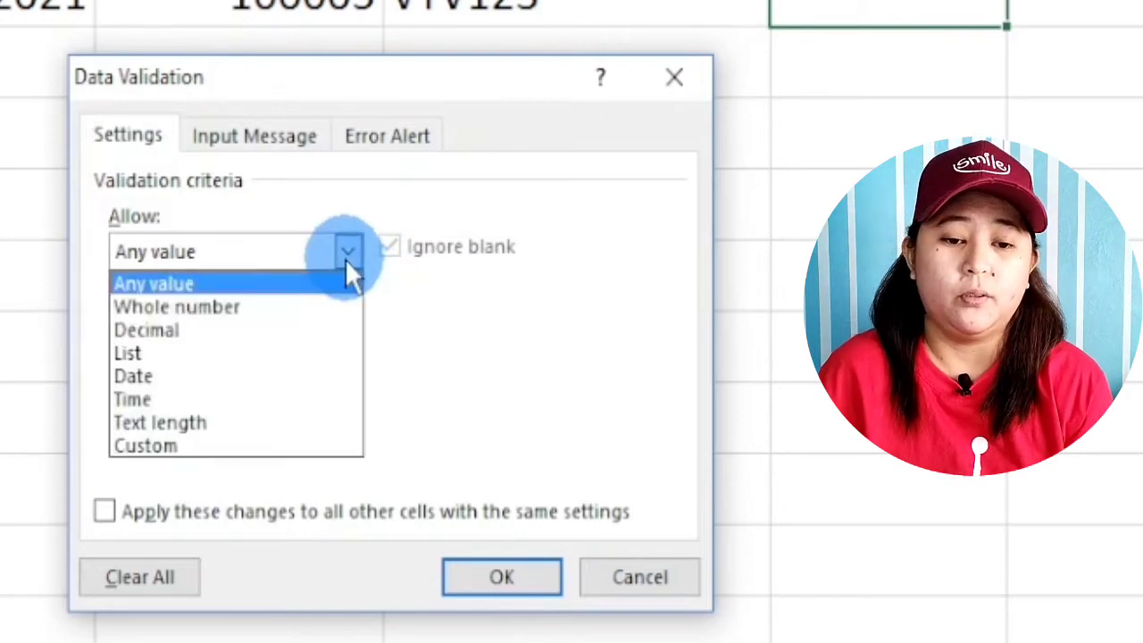
{"action": "left_click", "coordinate": [218, 424]}
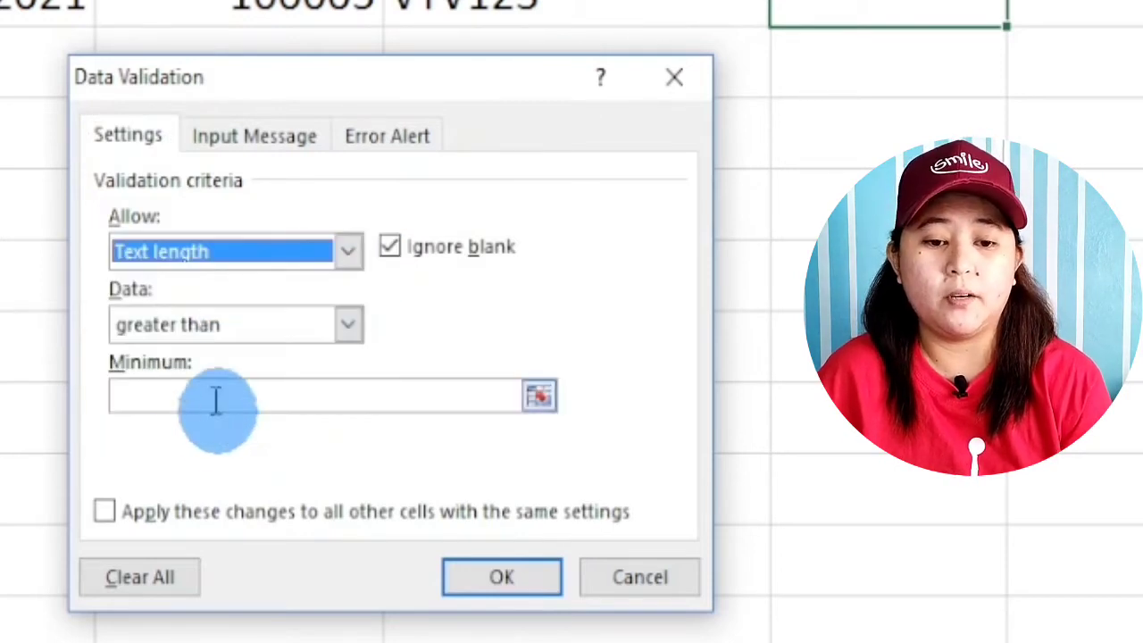
{"action": "left_click", "coordinate": [345, 325]}
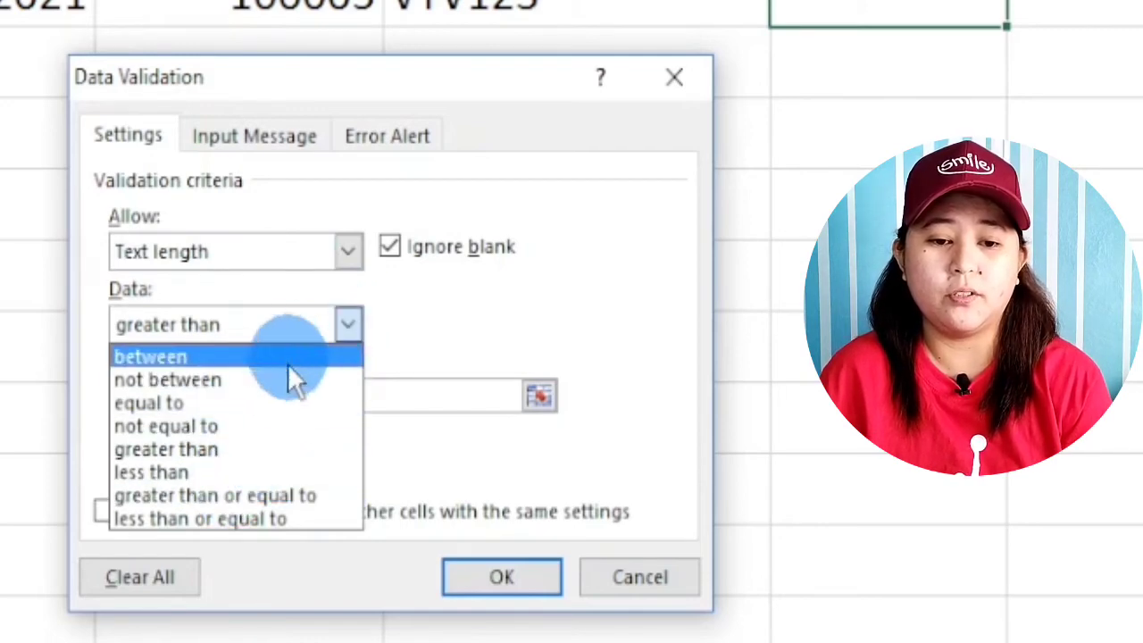
{"action": "left_click", "coordinate": [265, 449]}
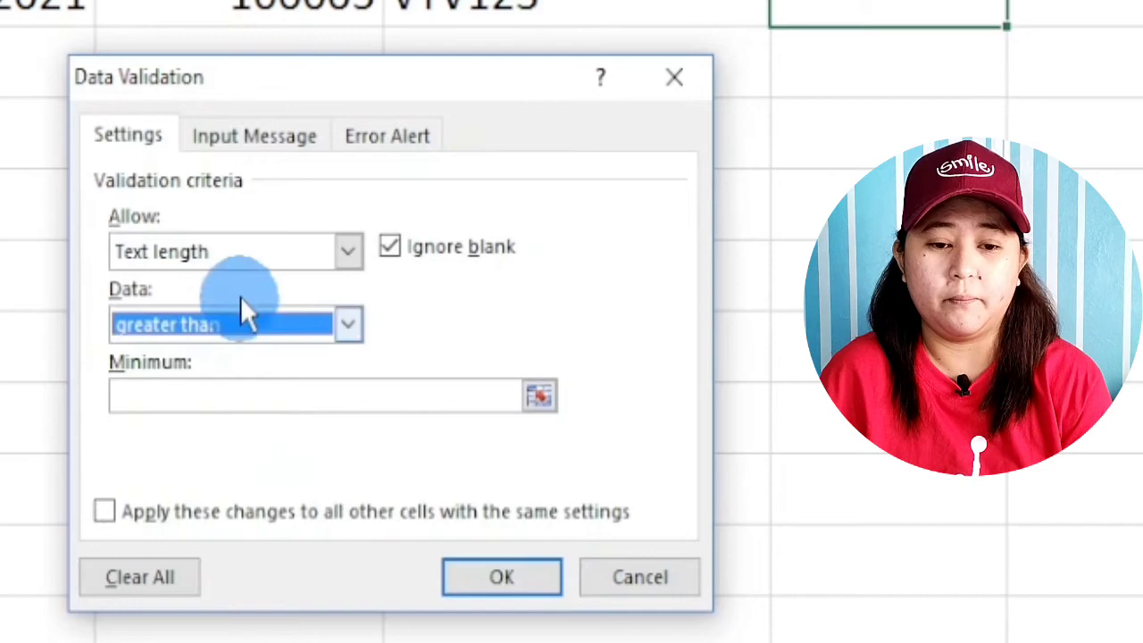
{"action": "left_click", "coordinate": [211, 393]}
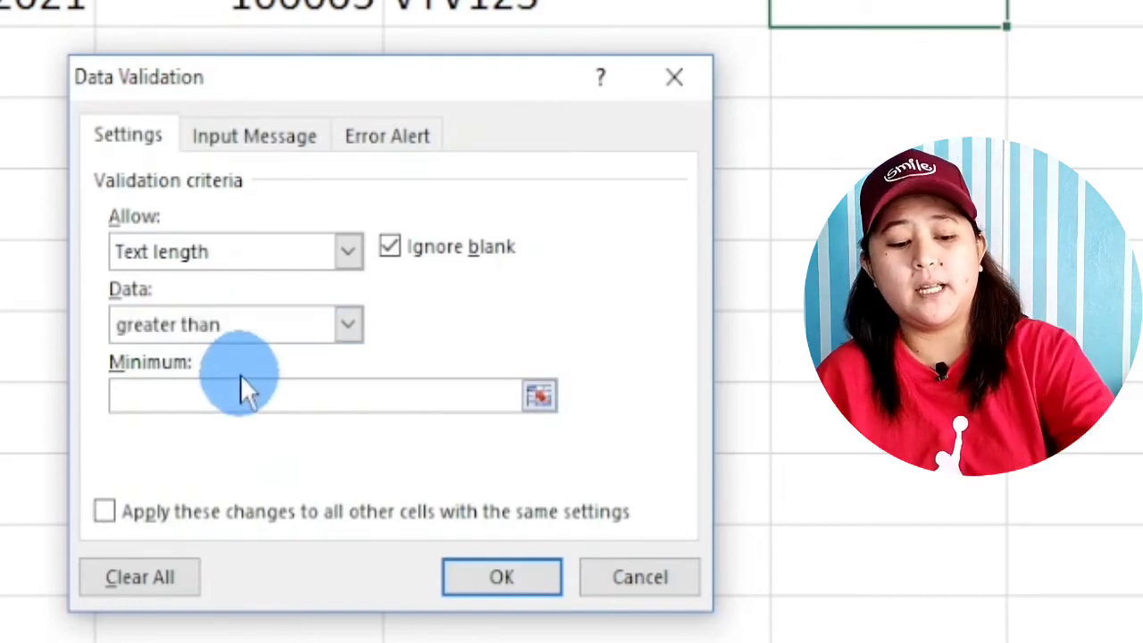
{"action": "type", "text": "10"}
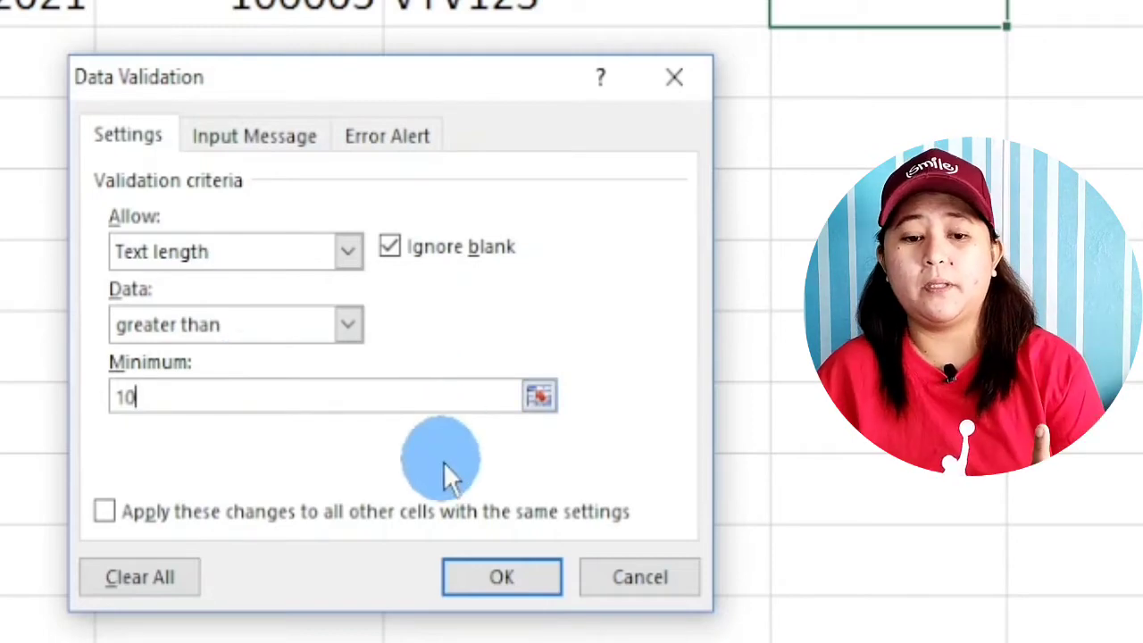
{"action": "left_click", "coordinate": [513, 573]}
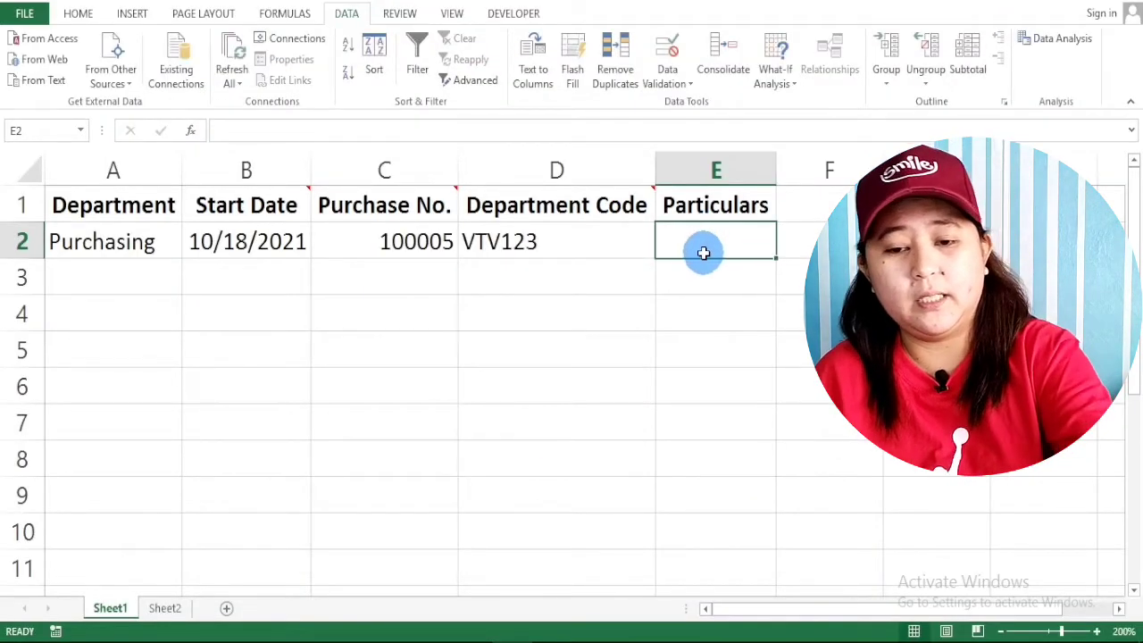
Test E2 with the 9-character '5 Alcohol' and discard the rejected entry.
{"action": "type", "text": "5"}
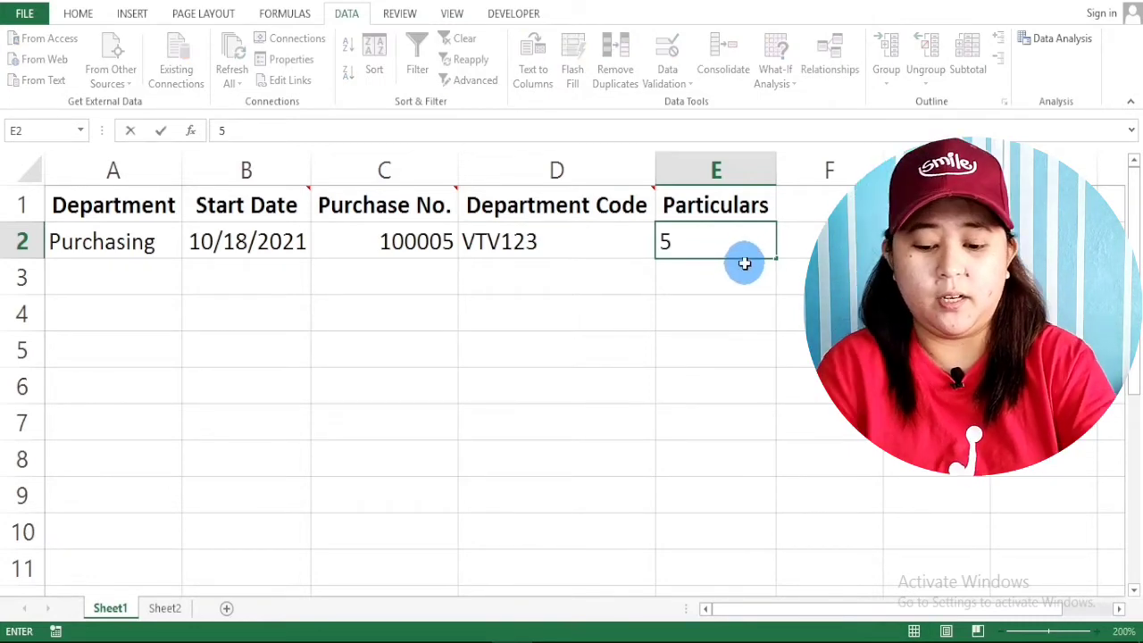
{"action": "type", "text": " Alcohol"}
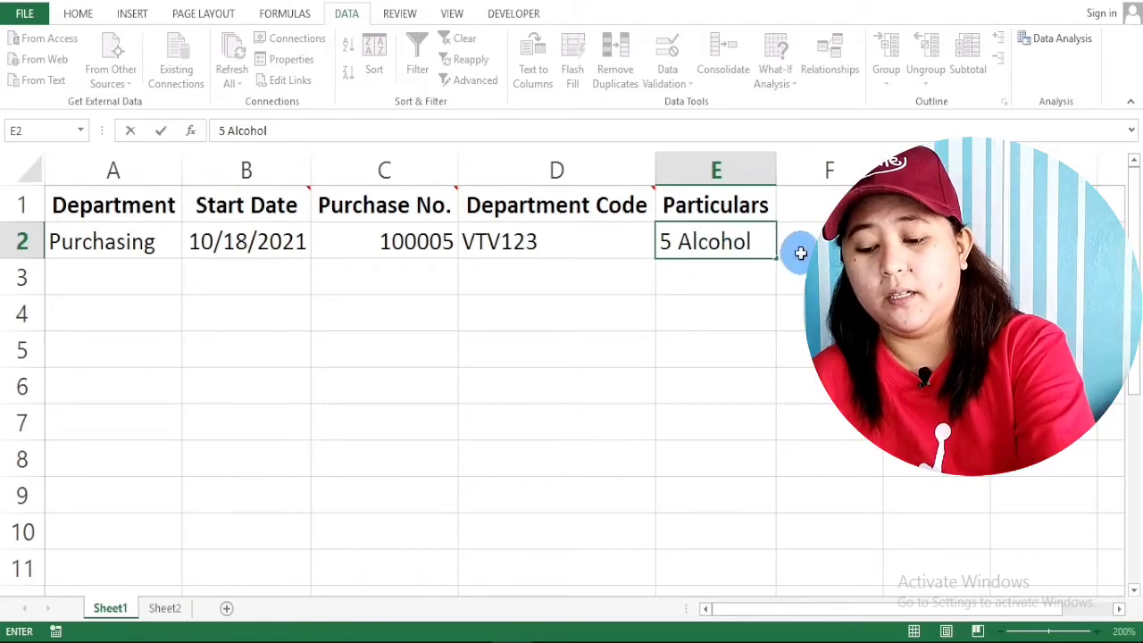
{"action": "key", "text": "Return"}
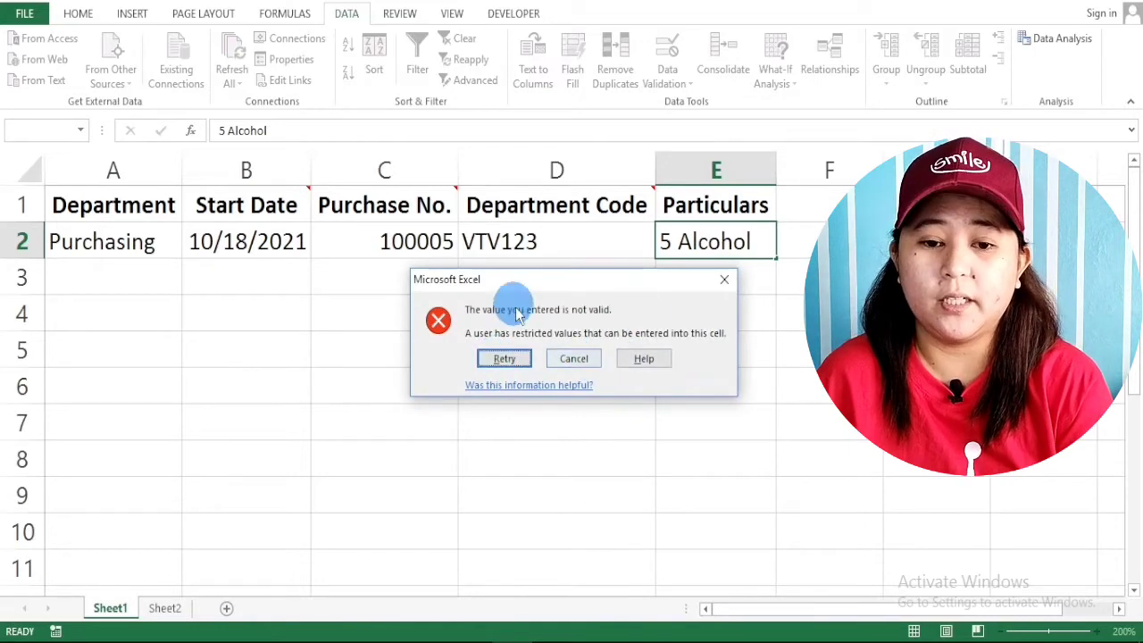
{"action": "key", "text": "Escape"}
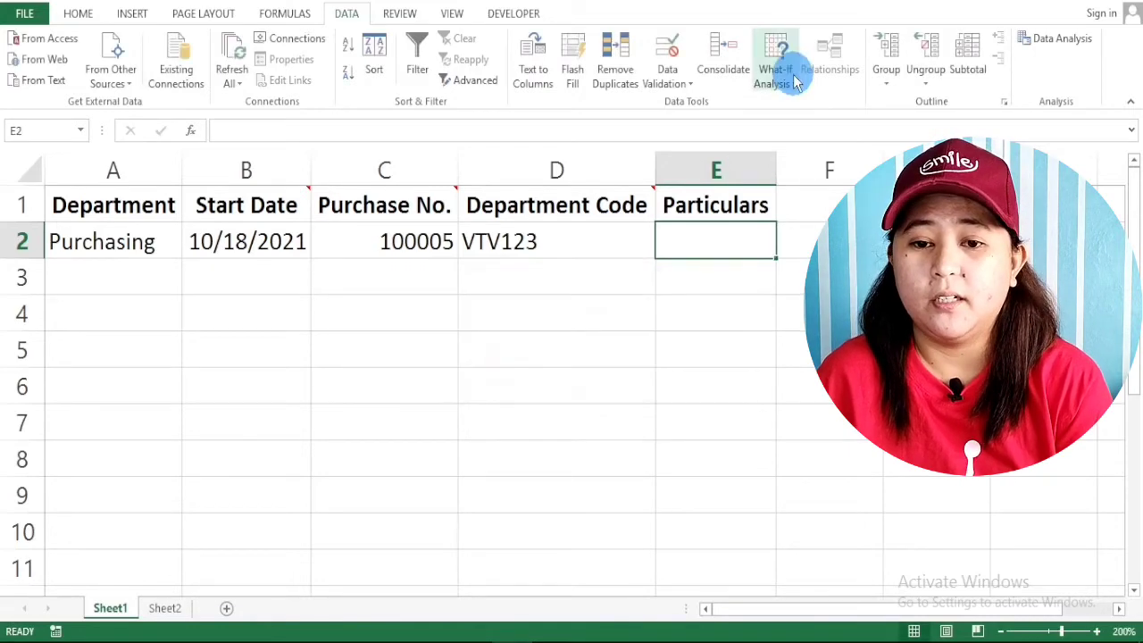
Give E2's rule the error message 'Please input message with 10 character and up'.
{"action": "left_click", "coordinate": [668, 80]}
{"action": "left_click", "coordinate": [683, 103]}
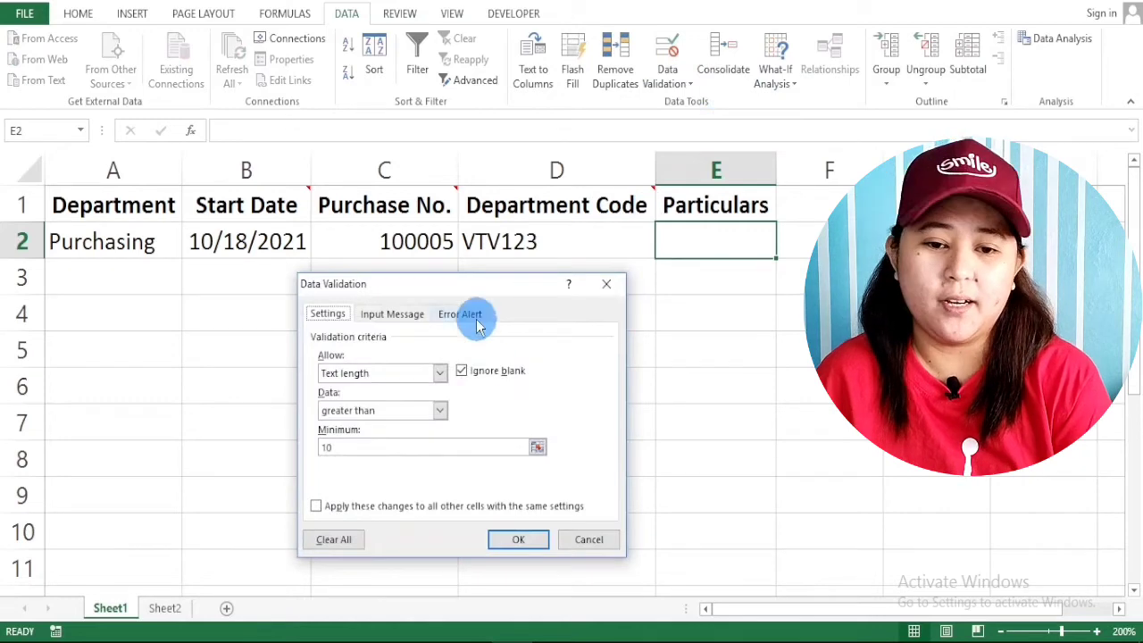
{"action": "left_click", "coordinate": [465, 313]}
{"action": "left_click", "coordinate": [541, 455]}
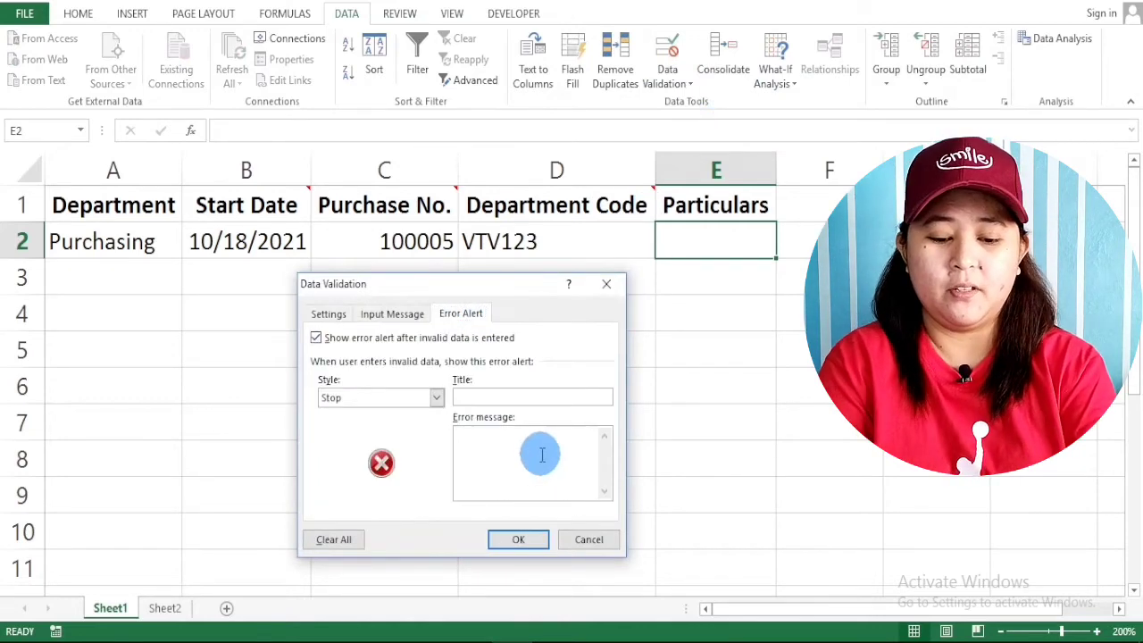
{"action": "type", "text": "Ple"}
{"action": "type", "text": "ase input message with 10"}
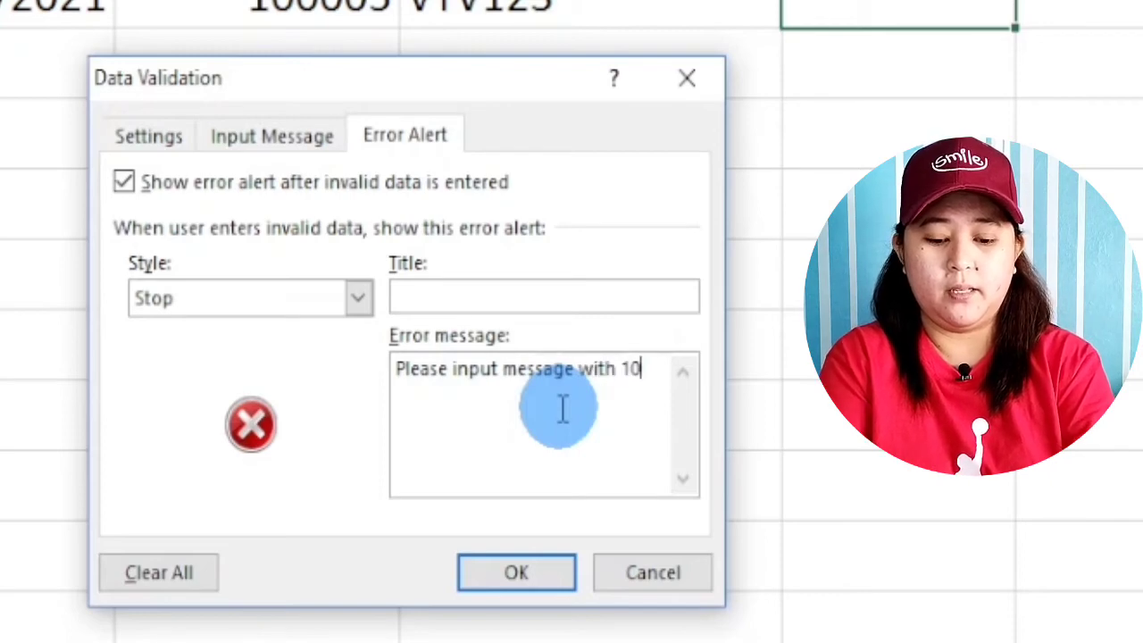
{"action": "type", "text": "aracter"}
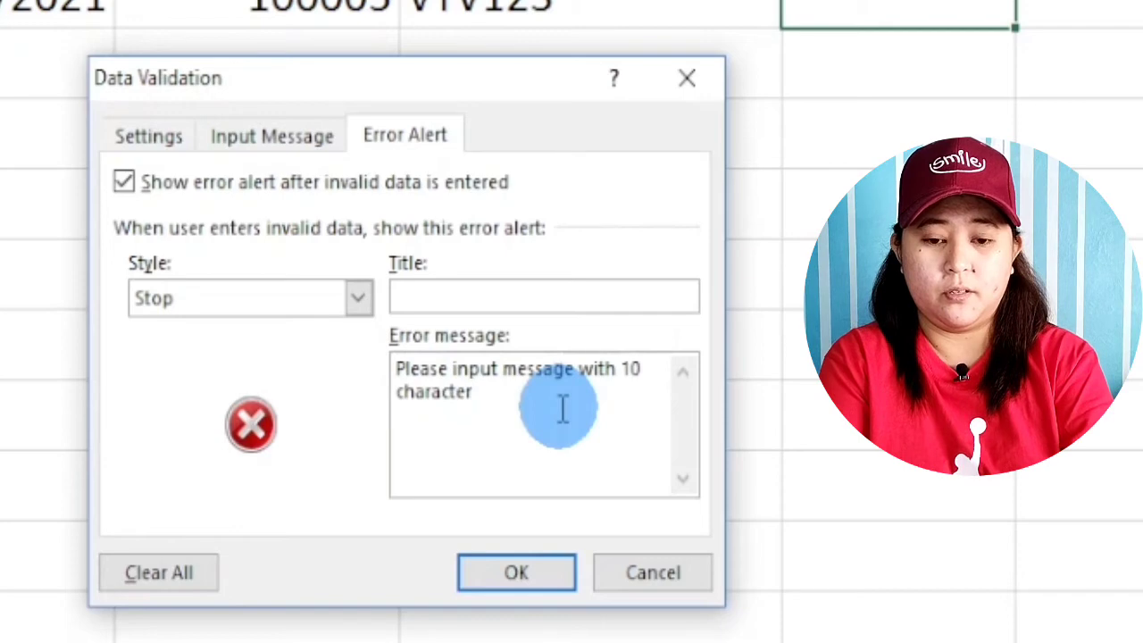
{"action": "type", "text": " and up"}
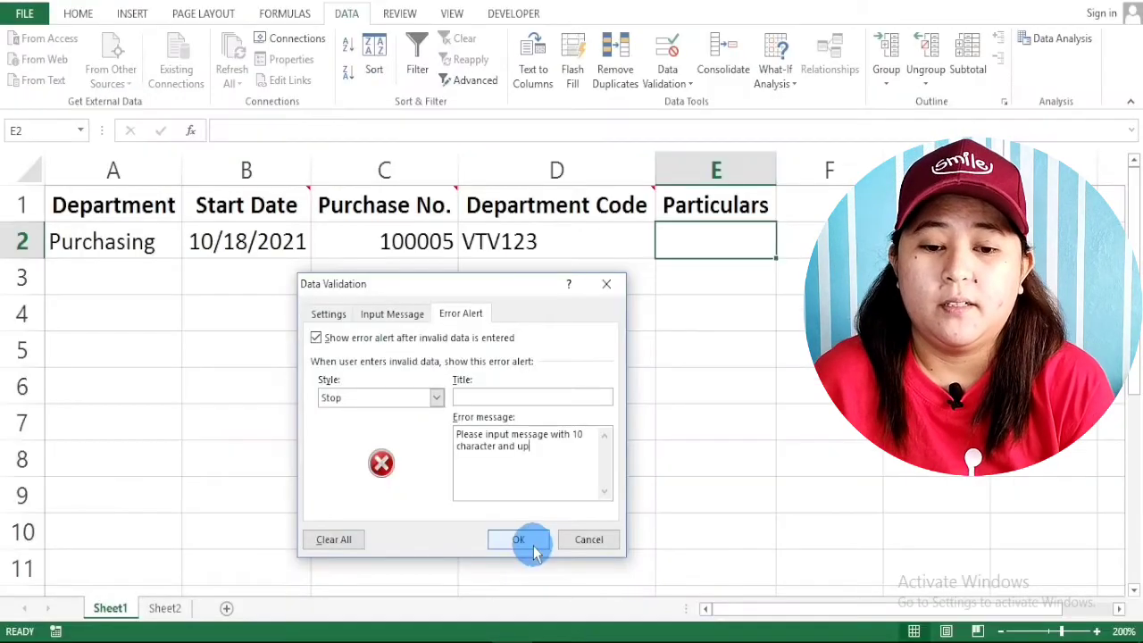
{"action": "left_click", "coordinate": [519, 541]}
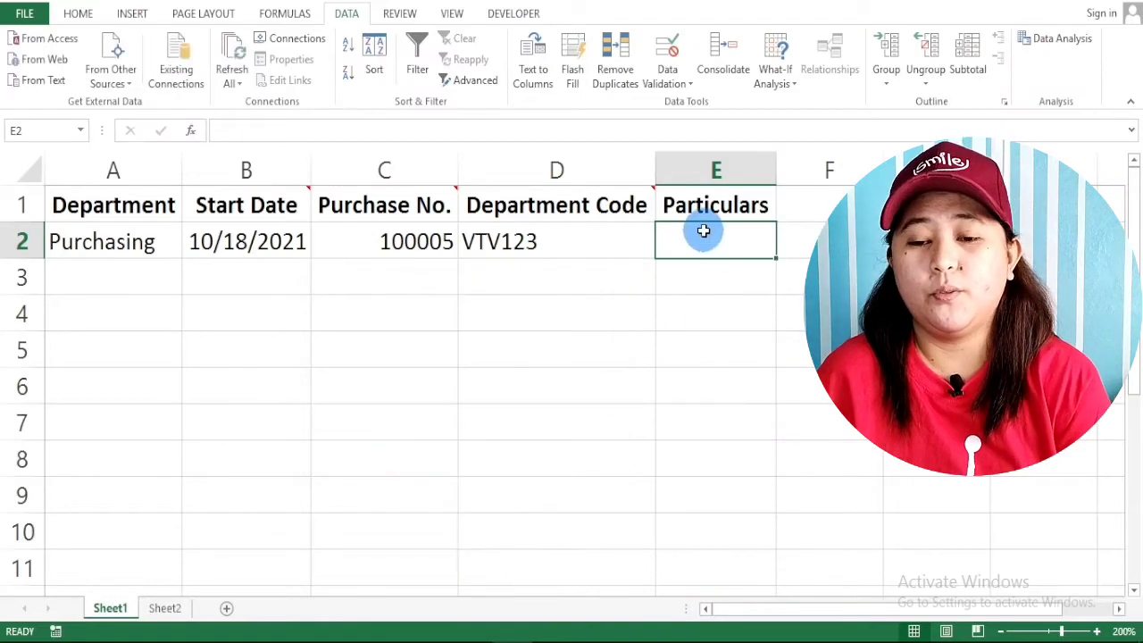
Try '5 alcohol' in E2, cancel the rejection, then enter '5 bottles of Alcohol'.
{"action": "type", "text": "6"}
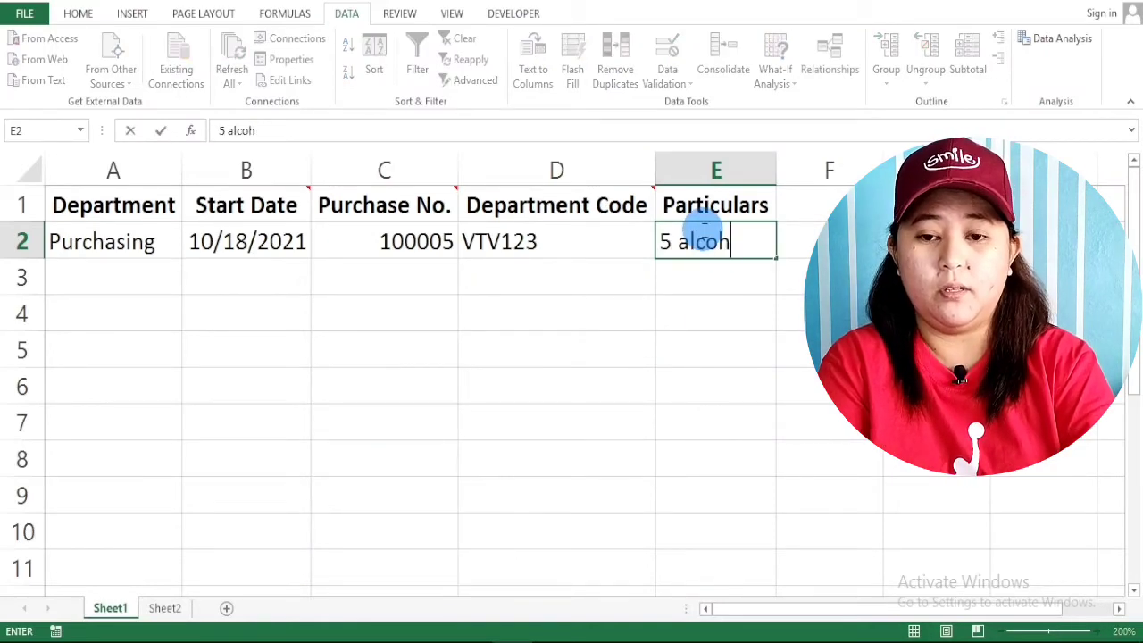
{"action": "key", "text": "Return"}
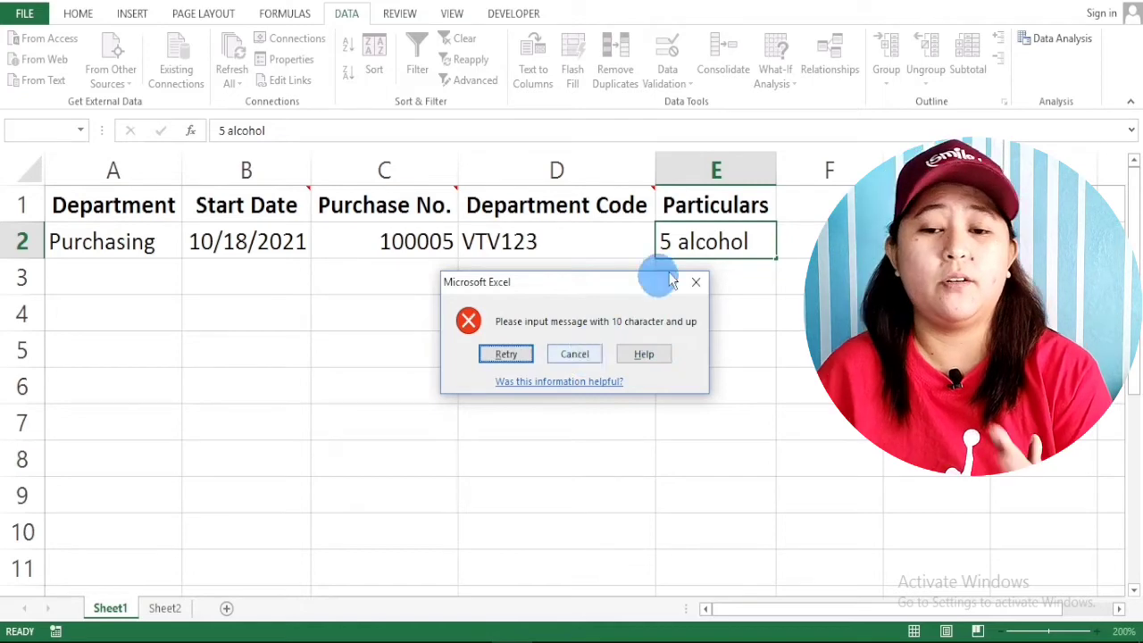
{"action": "left_click", "coordinate": [574, 355]}
{"action": "type", "text": "5 bottl"}
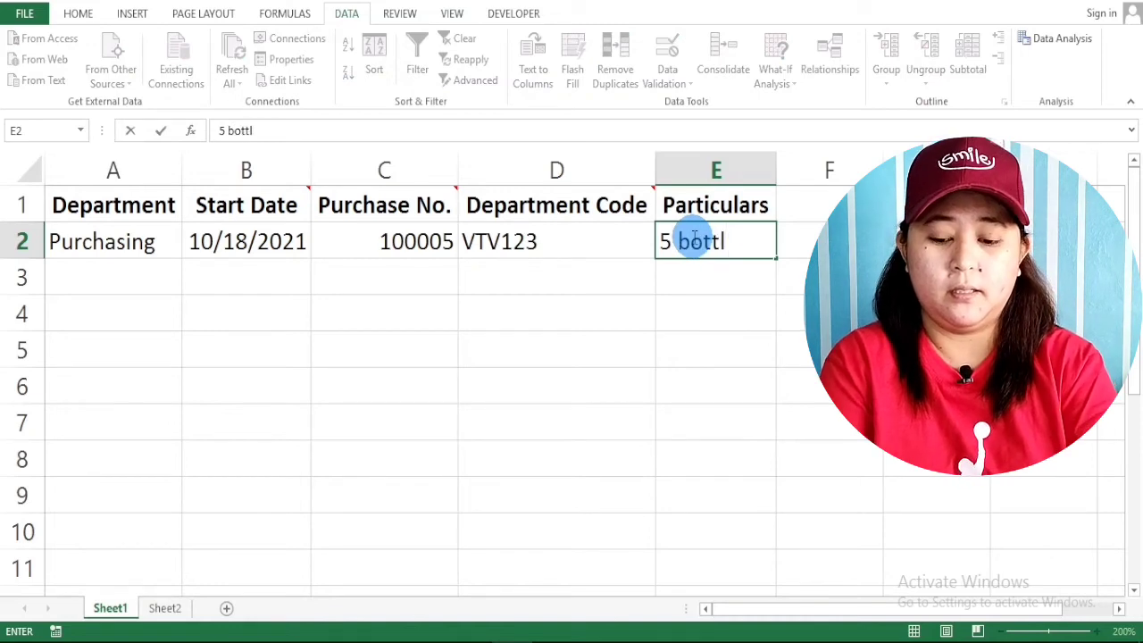
{"action": "type", "text": "es of Alcohol"}
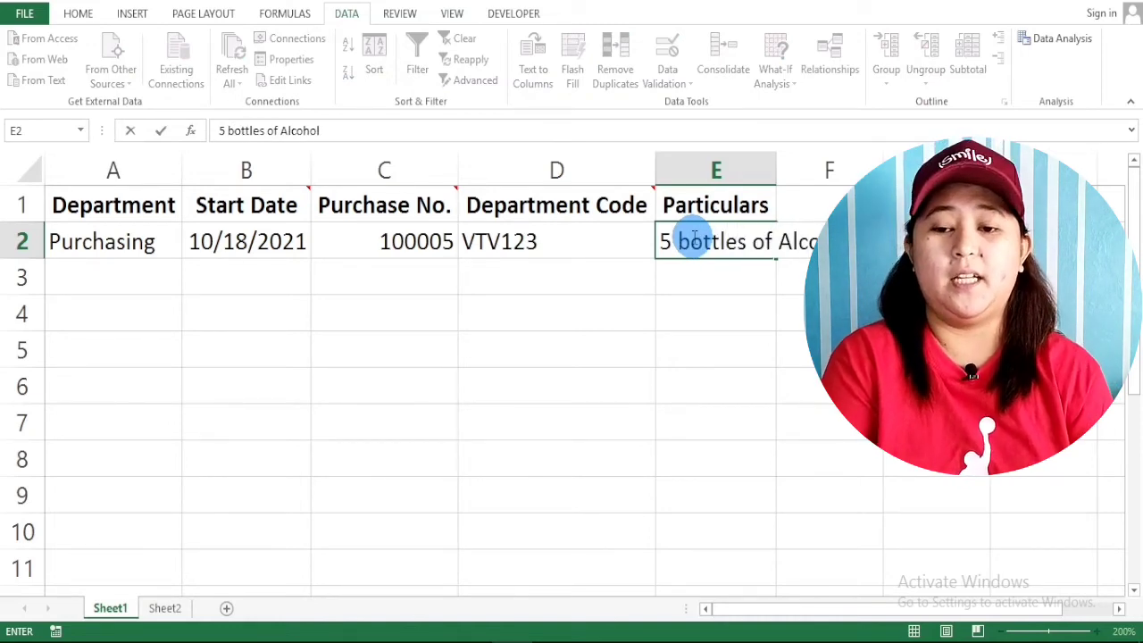
{"action": "key", "text": "Return"}
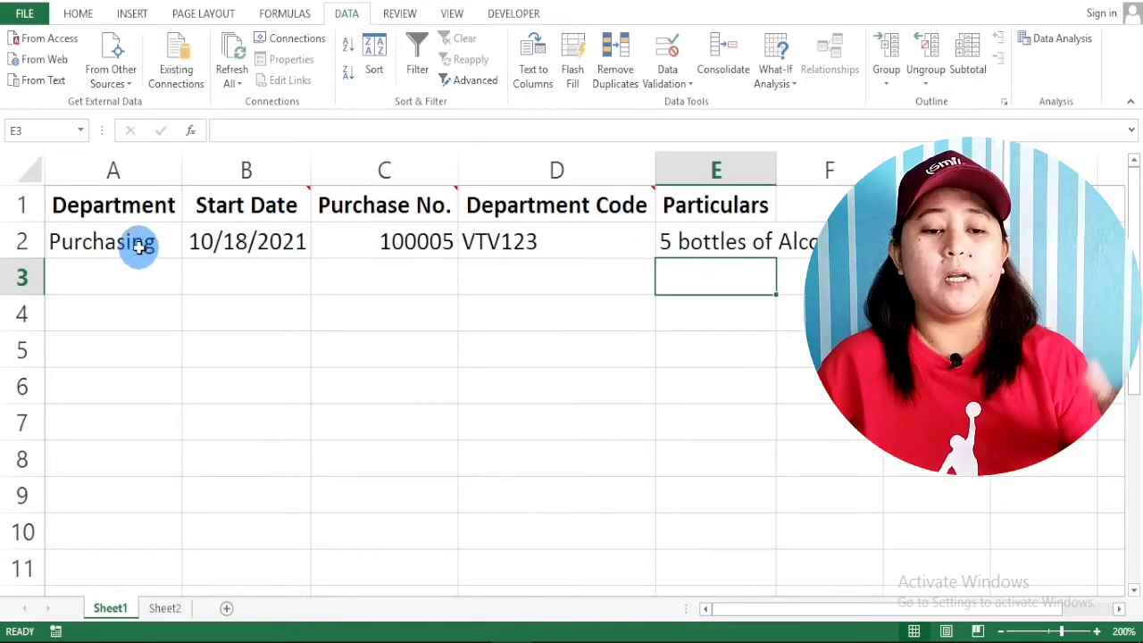
Copy the filled row 2 cells A2:E2.
{"action": "left_click", "coordinate": [140, 248]}
{"action": "left_click_drag", "start_coordinate": [142, 280], "coordinate": [128, 526]}
{"action": "scroll", "coordinate": [134, 507], "scroll_direction": "up", "scroll_amount": 2}
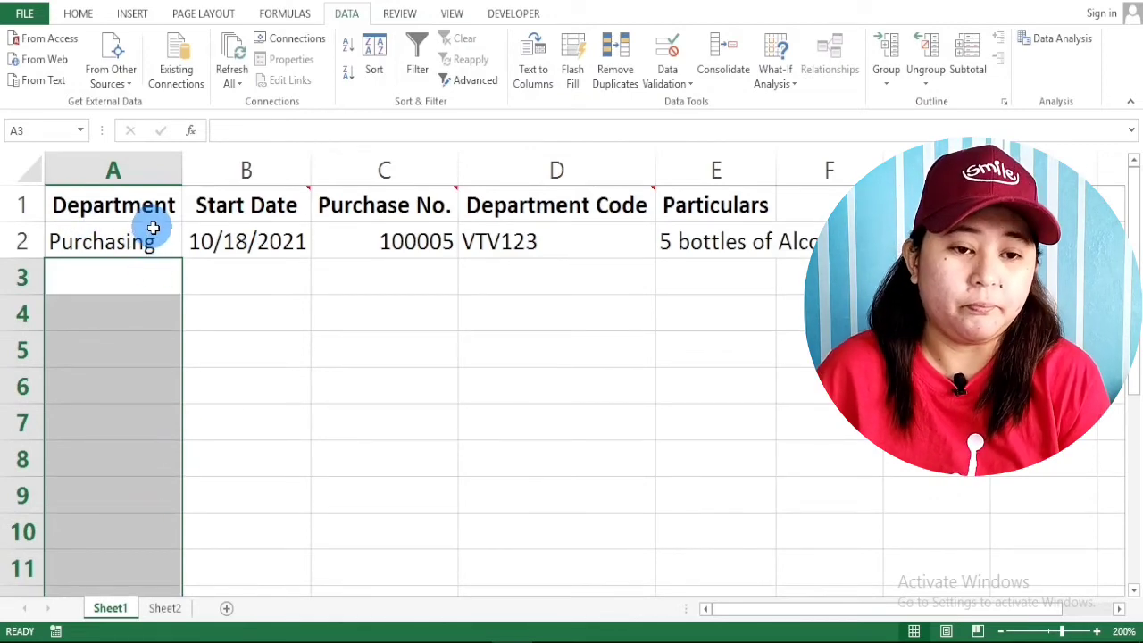
{"action": "left_click_drag", "start_coordinate": [154, 240], "coordinate": [713, 237]}
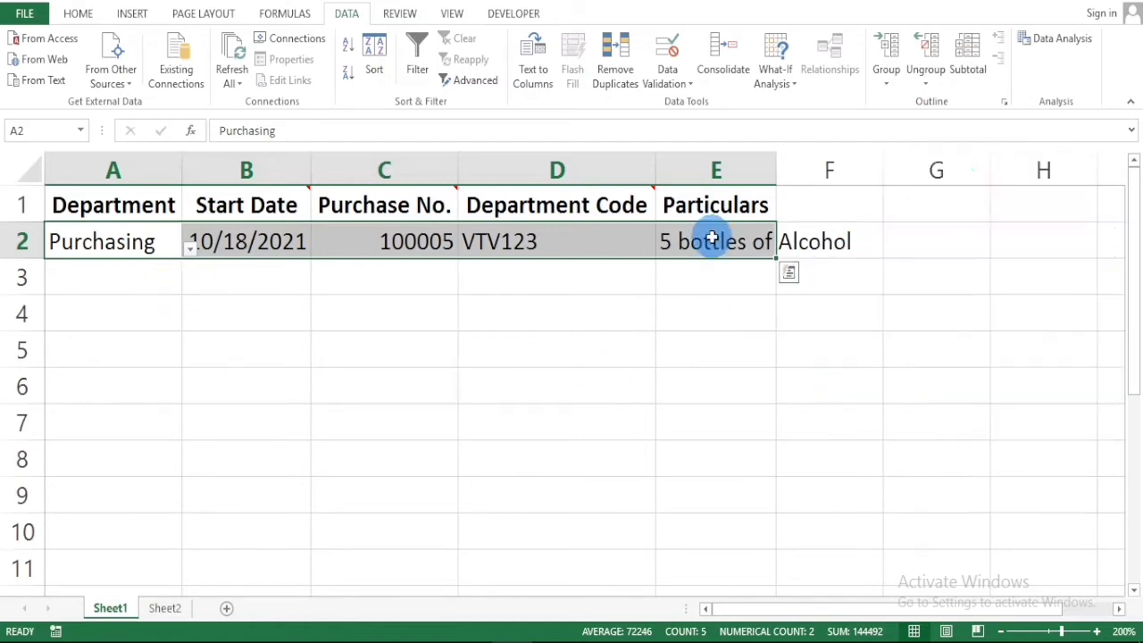
{"action": "key", "text": "ctrl+c"}
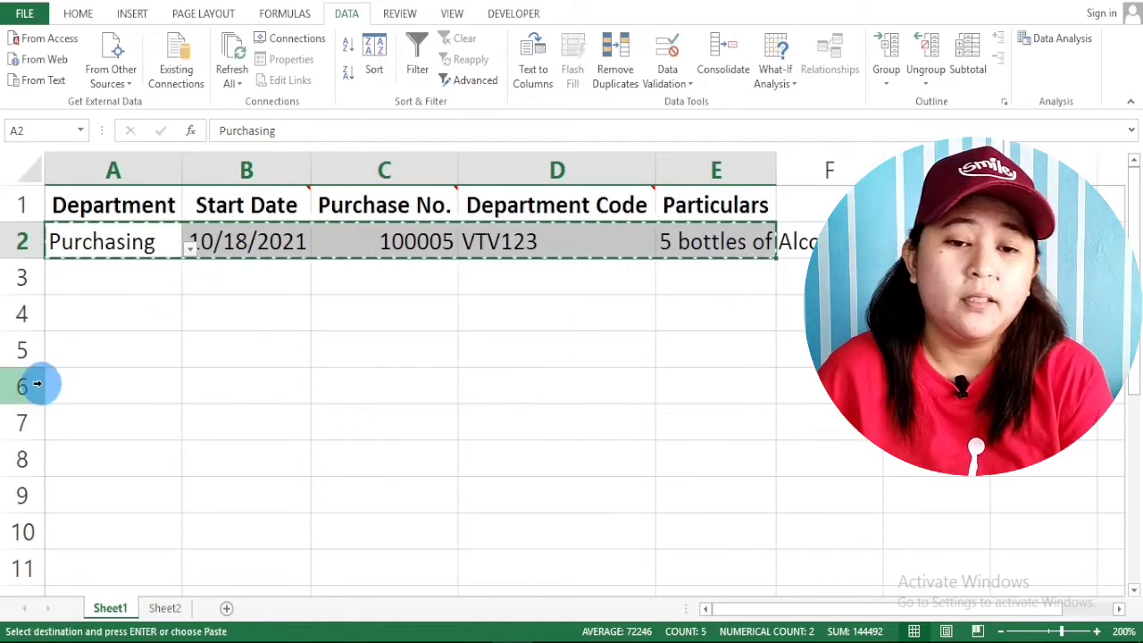
Select A3:A70 and choose Validation as the Paste Special option.
{"action": "left_click_drag", "start_coordinate": [134, 291], "coordinate": [136, 453]}
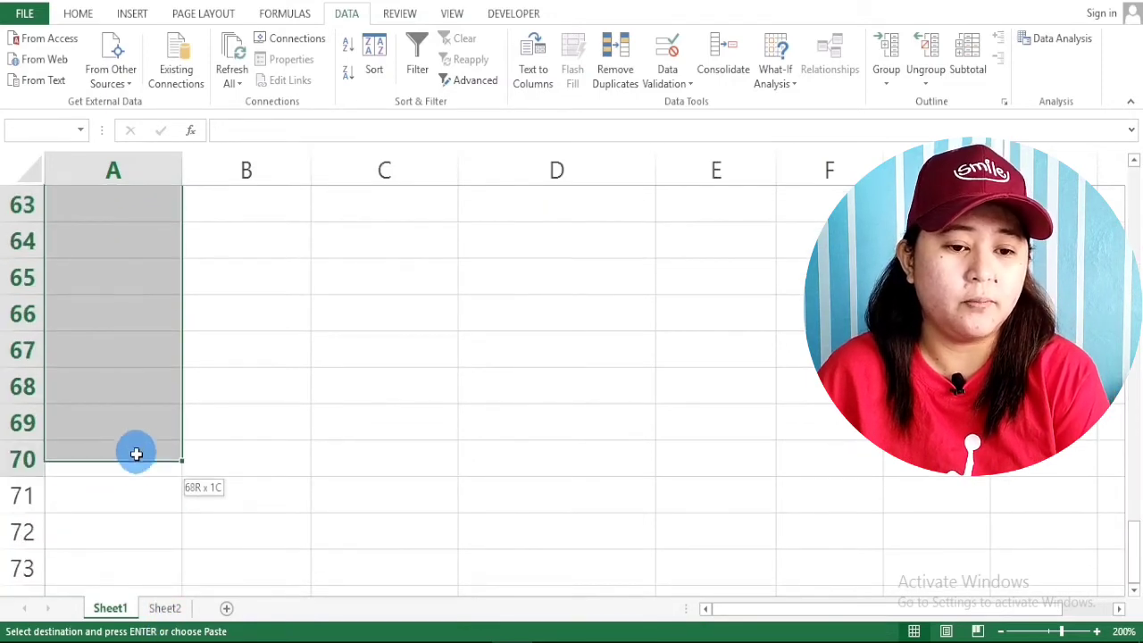
{"action": "scroll", "coordinate": [146, 460], "scroll_direction": "up", "scroll_amount": 20}
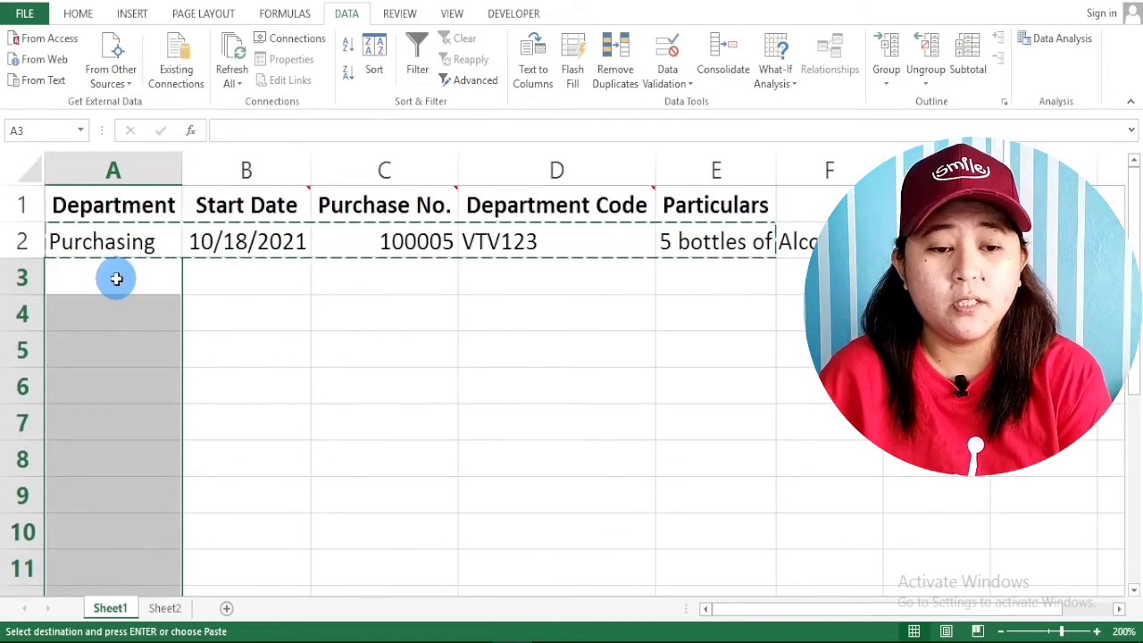
{"action": "right_click", "coordinate": [116, 278]}
{"action": "mouse_move", "coordinate": [151, 355]}
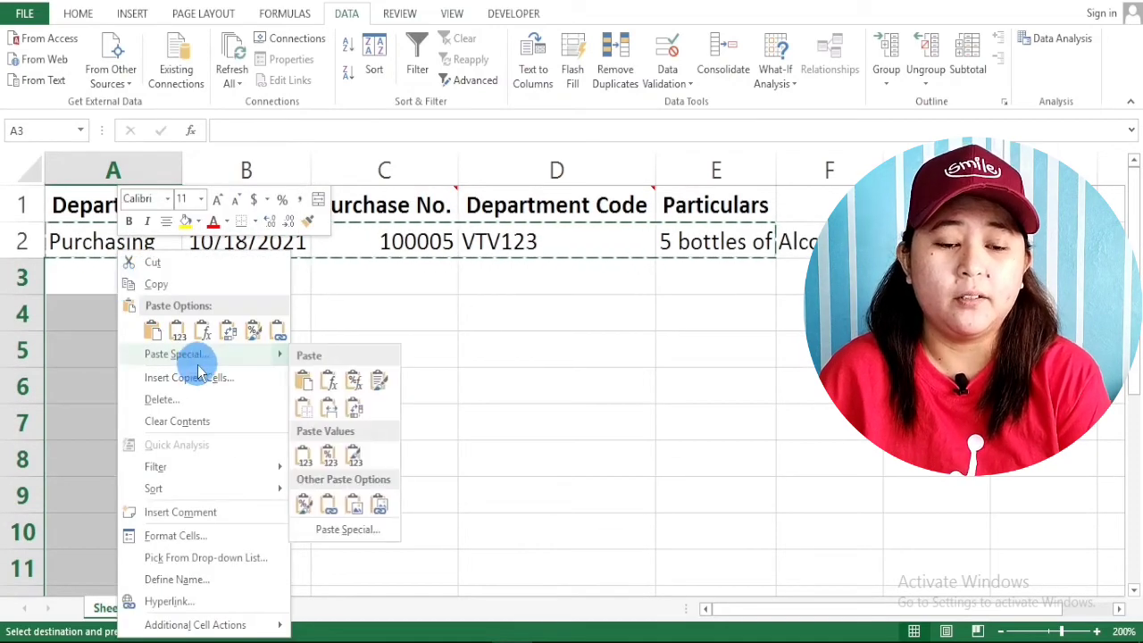
{"action": "key", "text": "Escape"}
{"action": "key", "text": "Escape"}
{"action": "scroll", "coordinate": [110, 476], "scroll_direction": "down", "scroll_amount": 20}
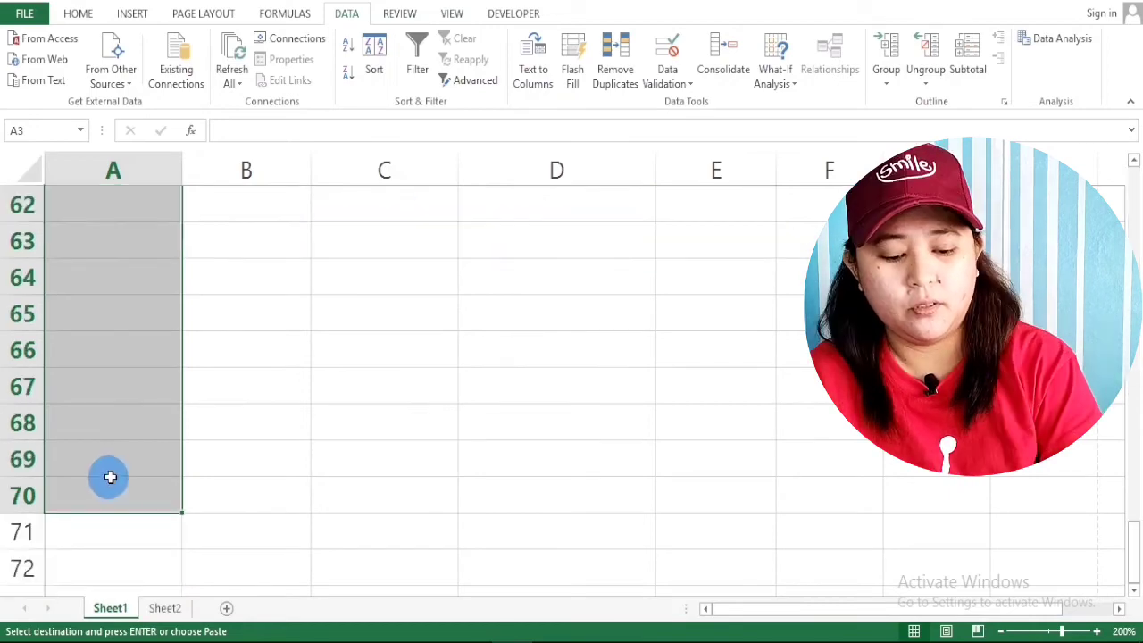
{"action": "key", "text": "ctrl+alt+v"}
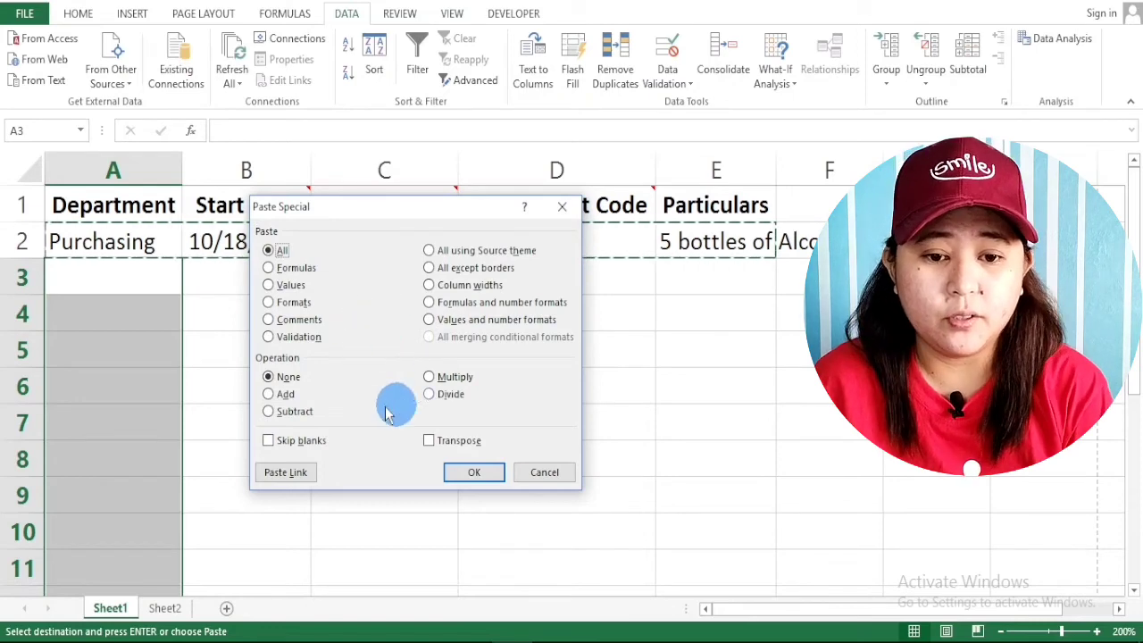
{"action": "left_click", "coordinate": [268, 339]}
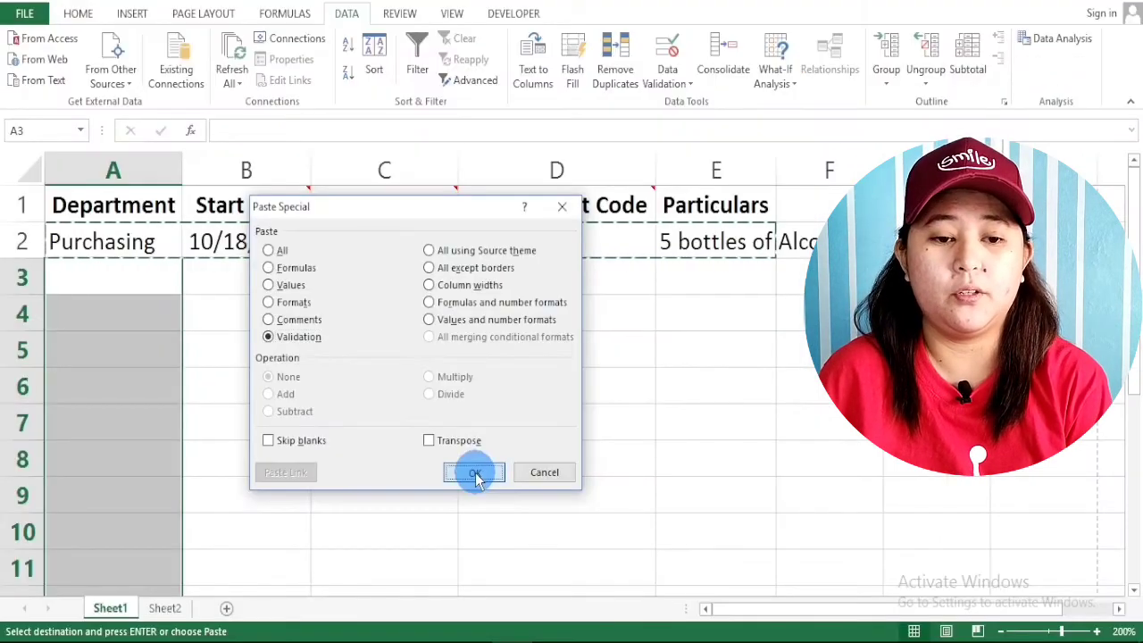
{"action": "left_click", "coordinate": [475, 473]}
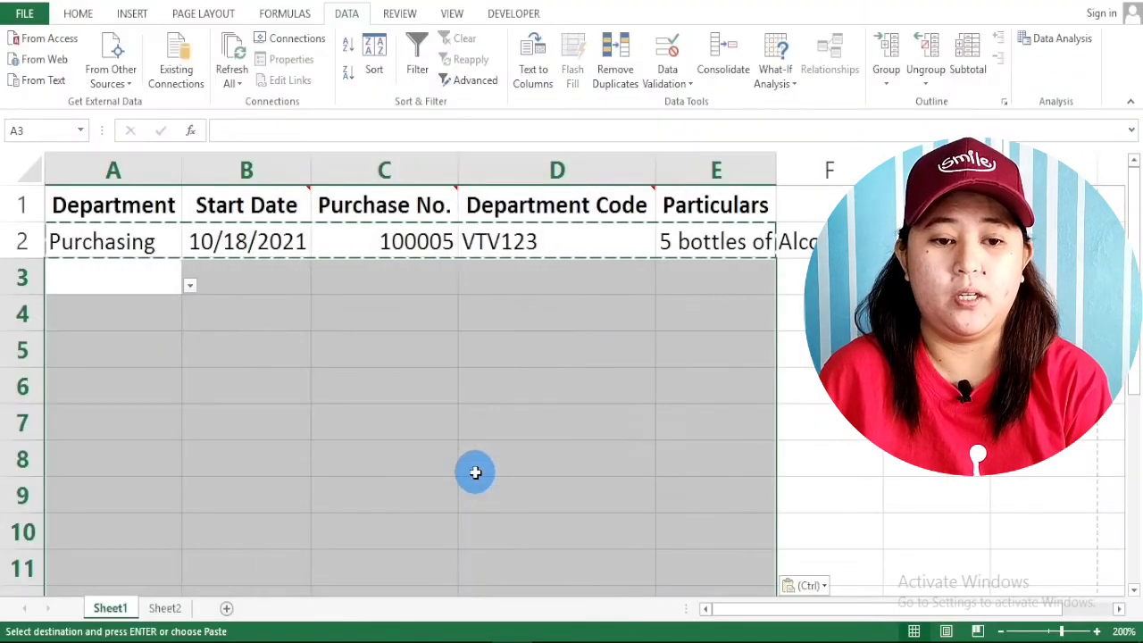
{"action": "left_click", "coordinate": [230, 349]}
{"action": "left_click", "coordinate": [146, 352]}
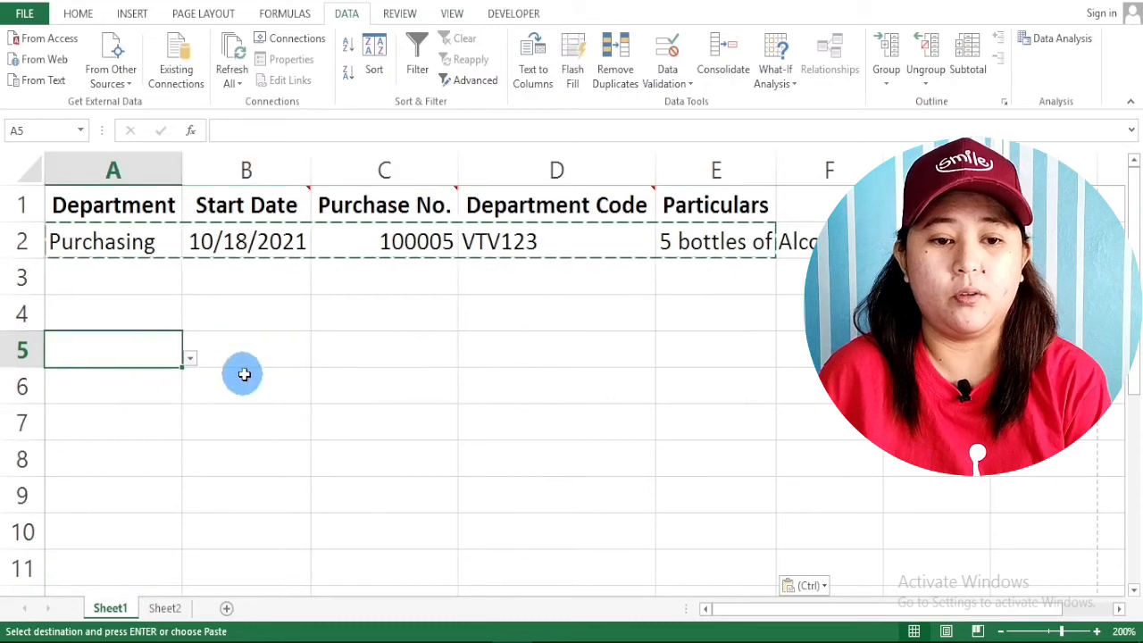
{"action": "left_click", "coordinate": [245, 382]}
{"action": "left_click", "coordinate": [246, 433]}
{"action": "left_click", "coordinate": [152, 522]}
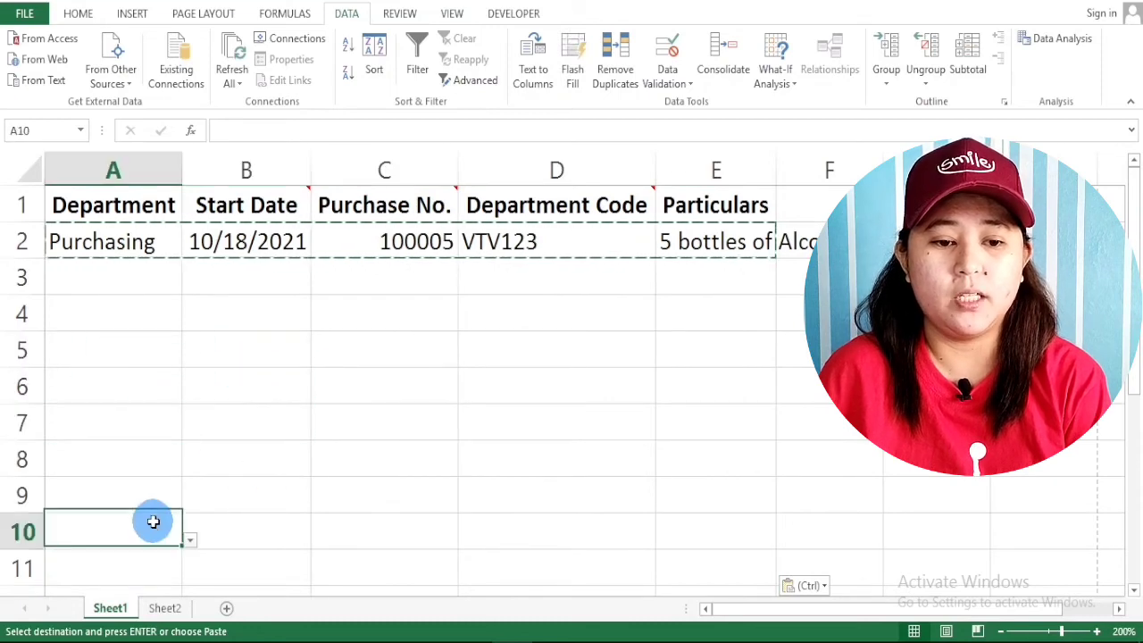
{"action": "left_click", "coordinate": [152, 571]}
{"action": "left_click", "coordinate": [242, 461]}
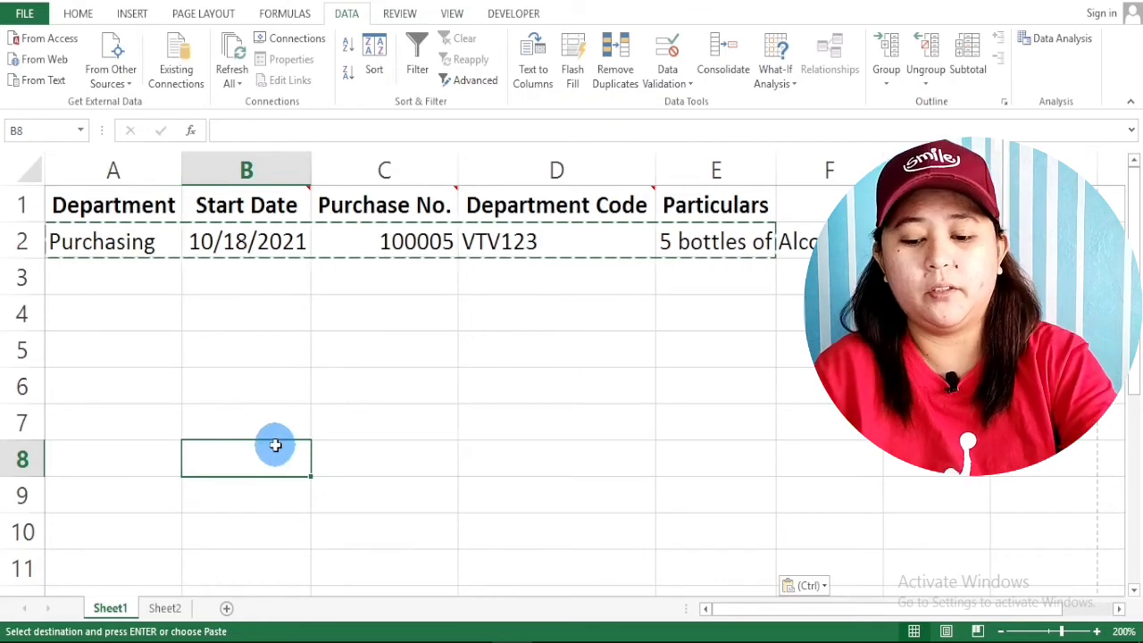
{"action": "type", "text": "19"}
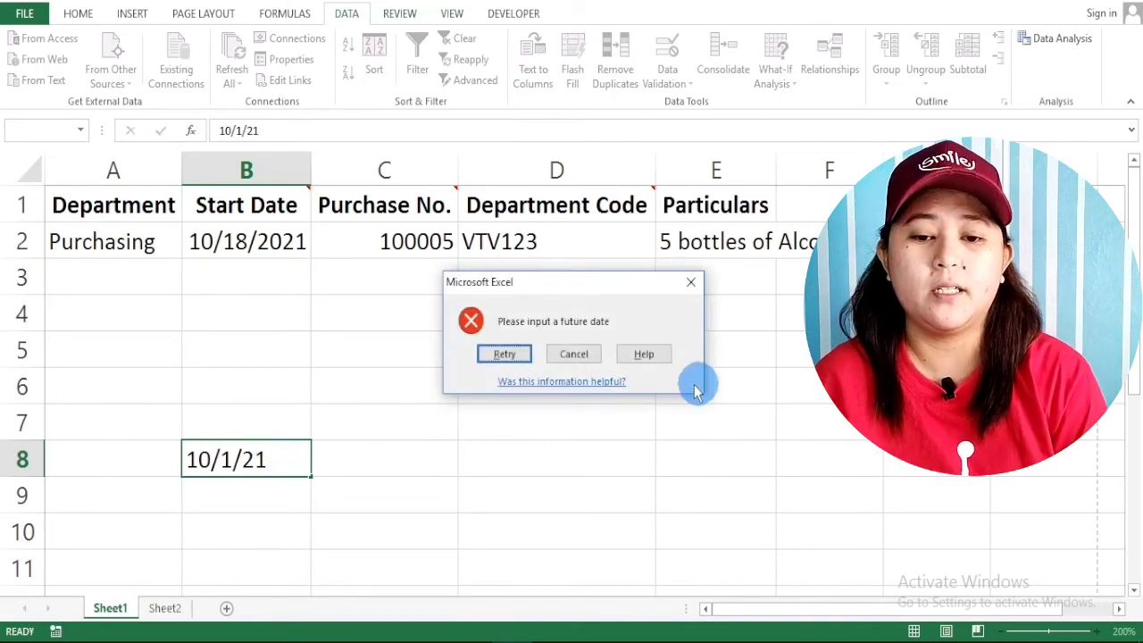
{"action": "left_click", "coordinate": [574, 354]}
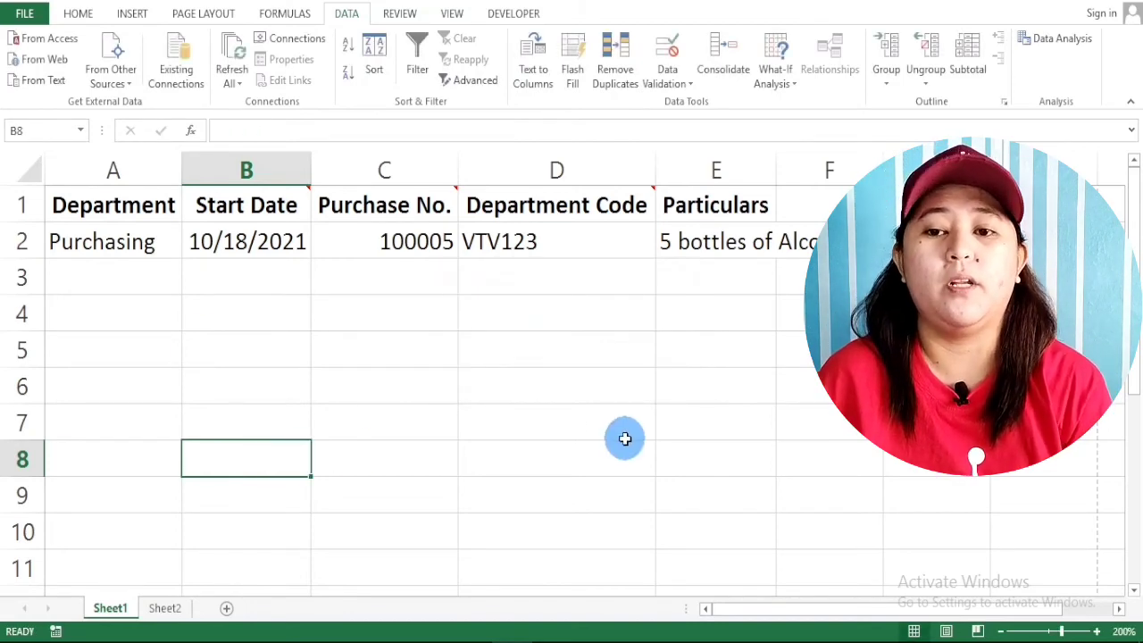